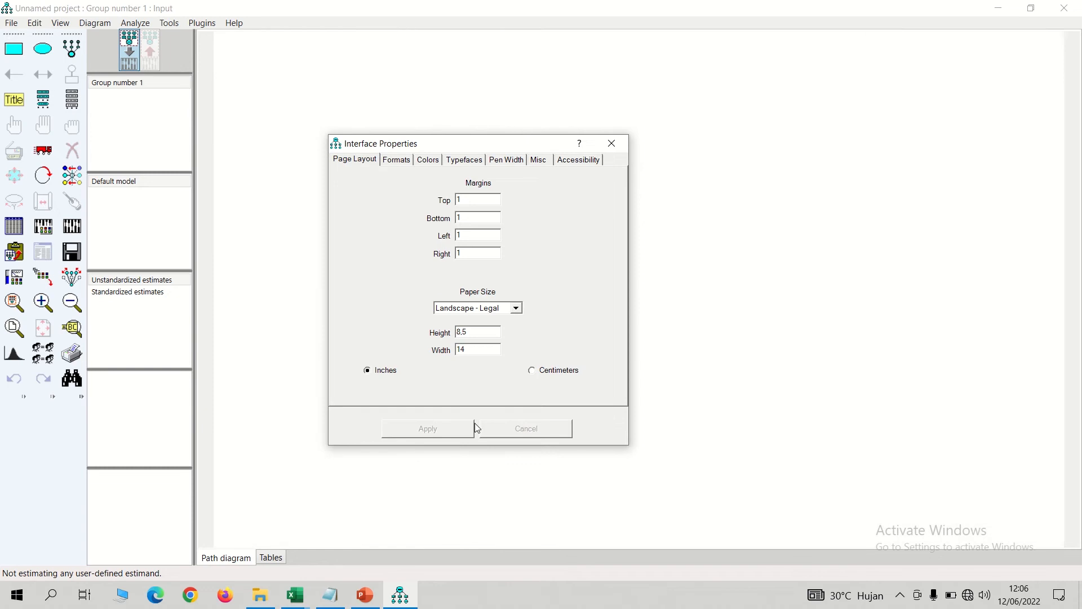
- Load the CFA FIRST ORDER Excel file as the data file for Group number 1 and check the dataset's variable list
click(611, 144)
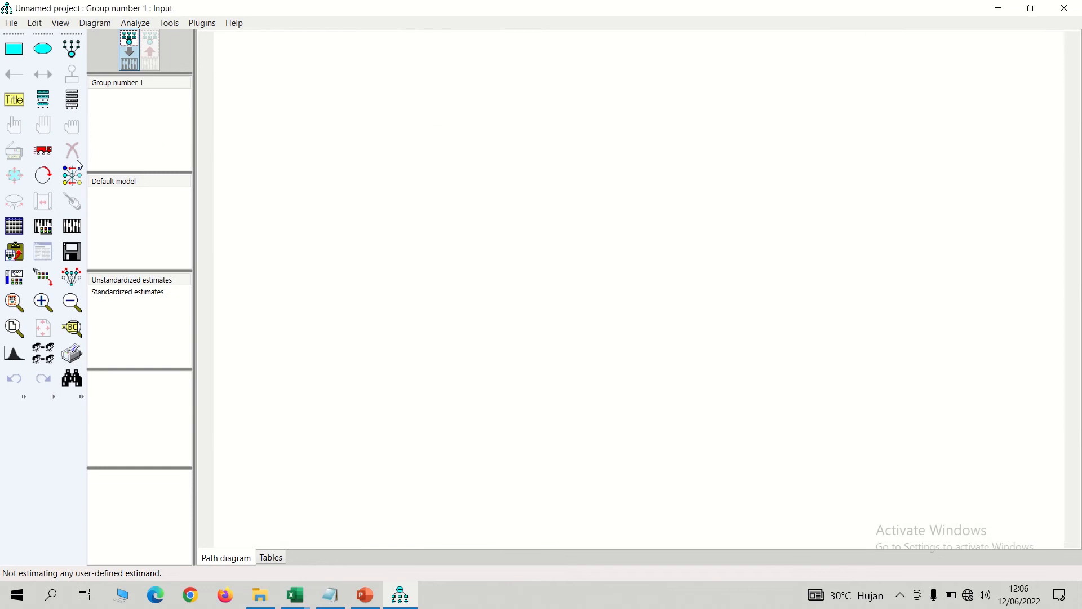
click(14, 226)
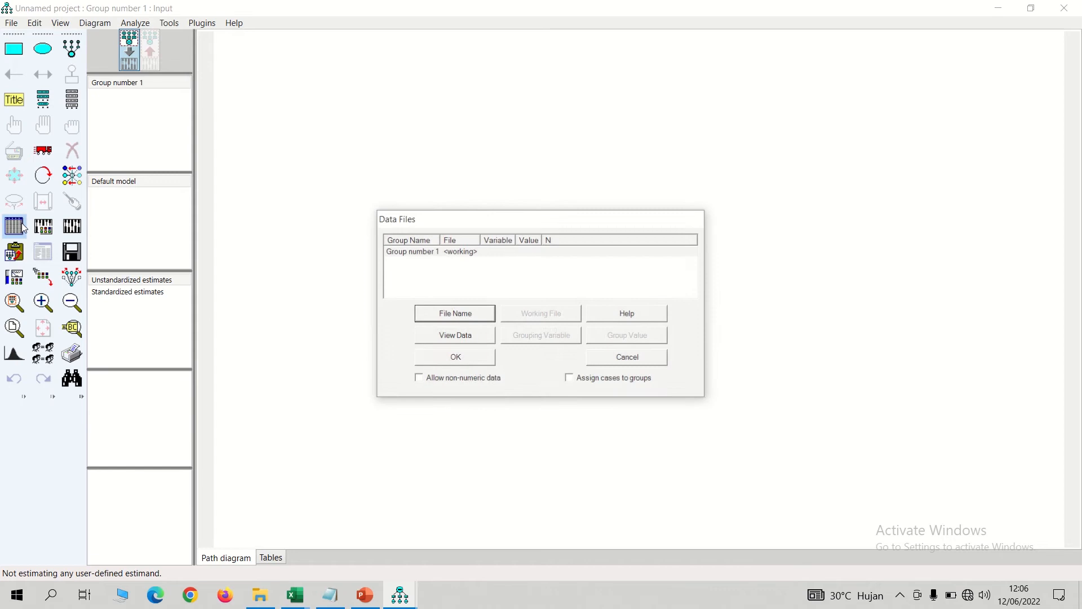
click(436, 317)
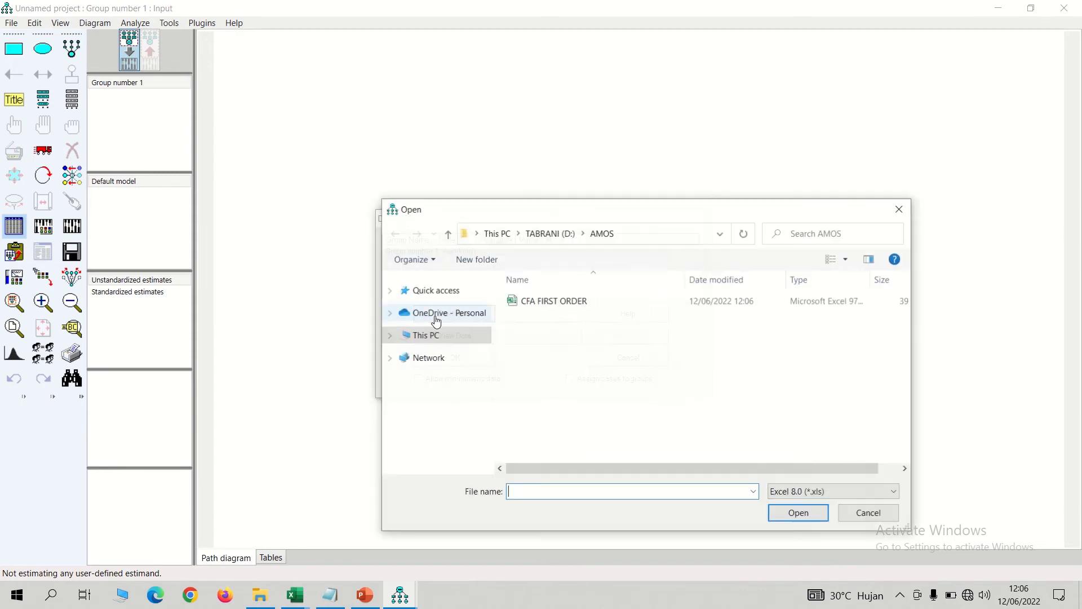
click(534, 301)
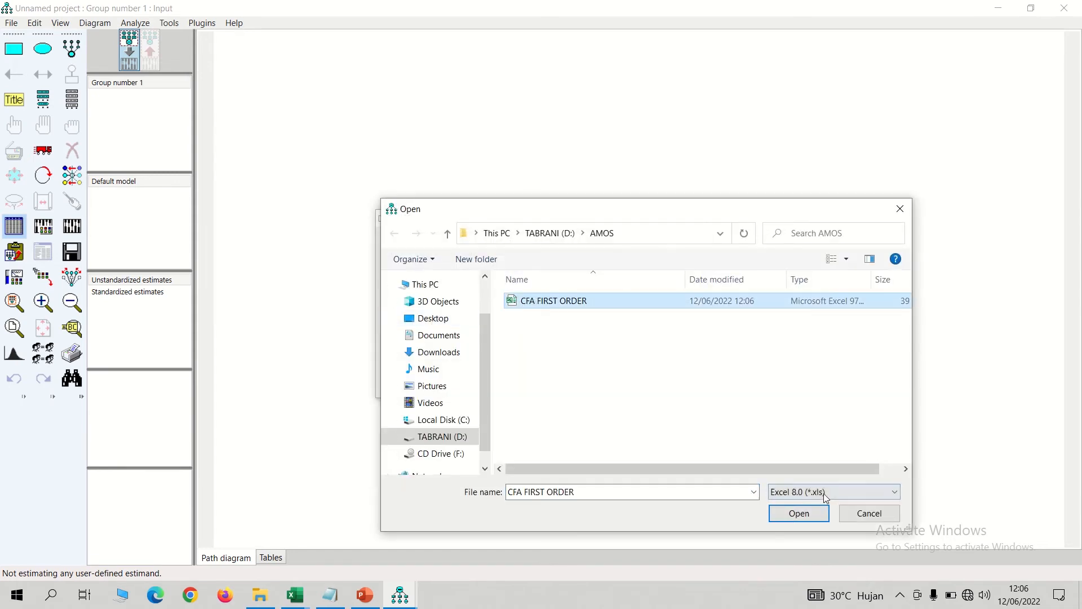
click(804, 517)
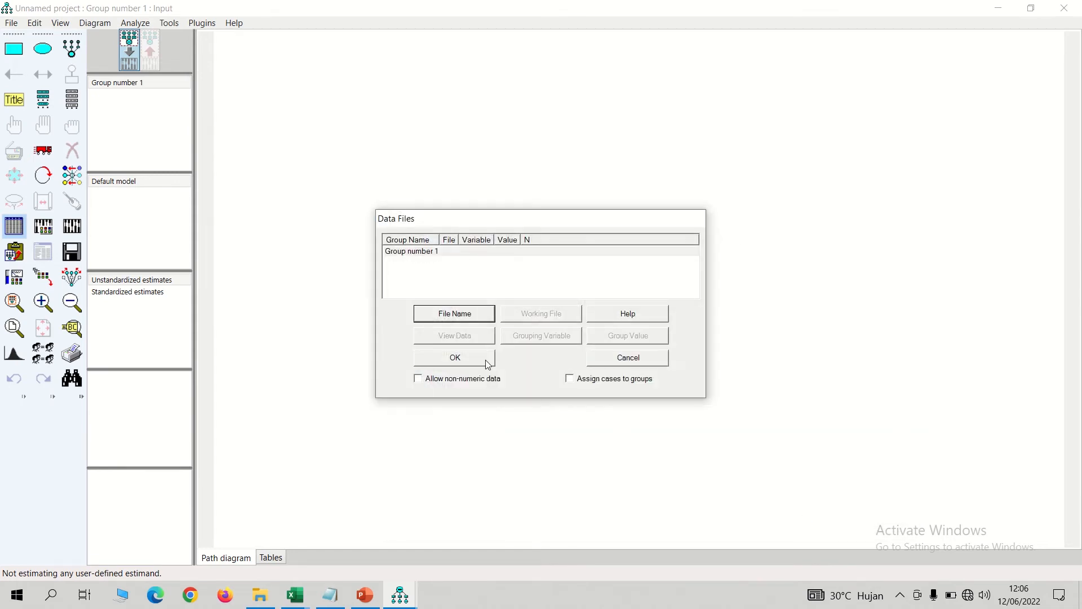
click(484, 358)
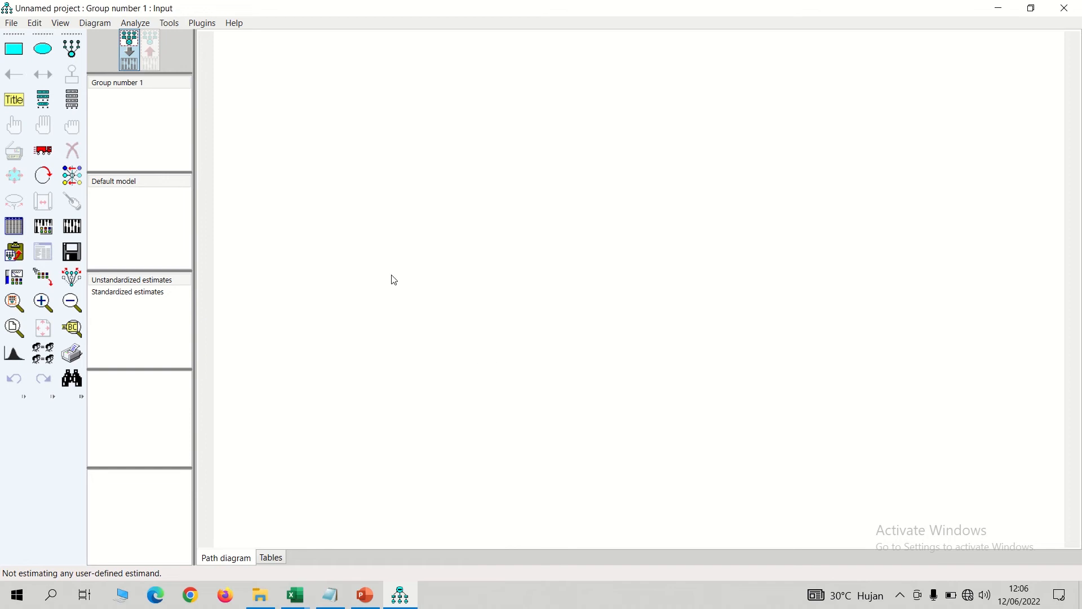
click(71, 99)
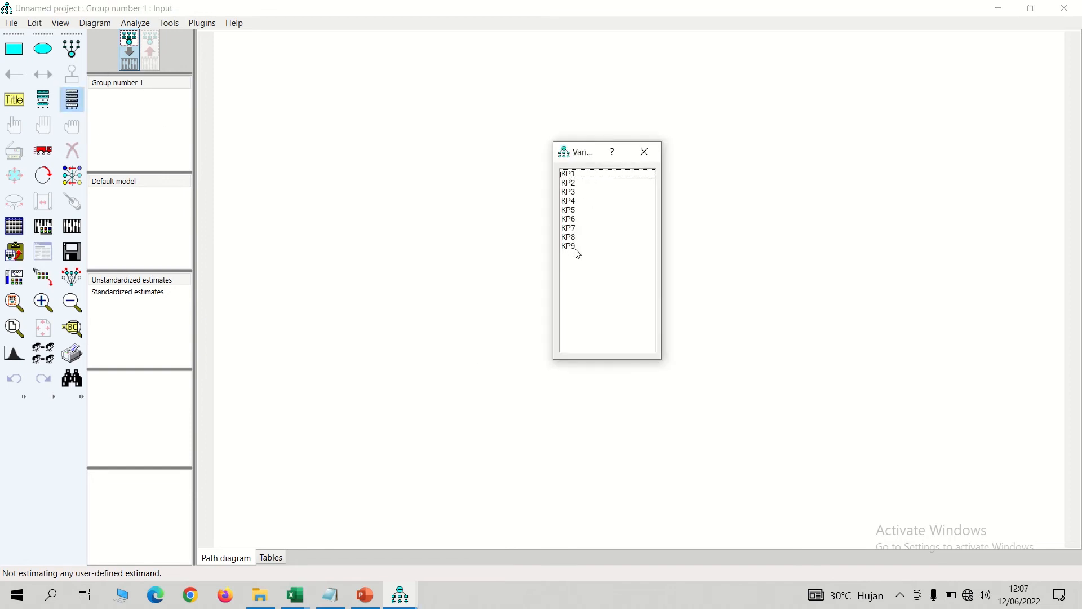
click(648, 161)
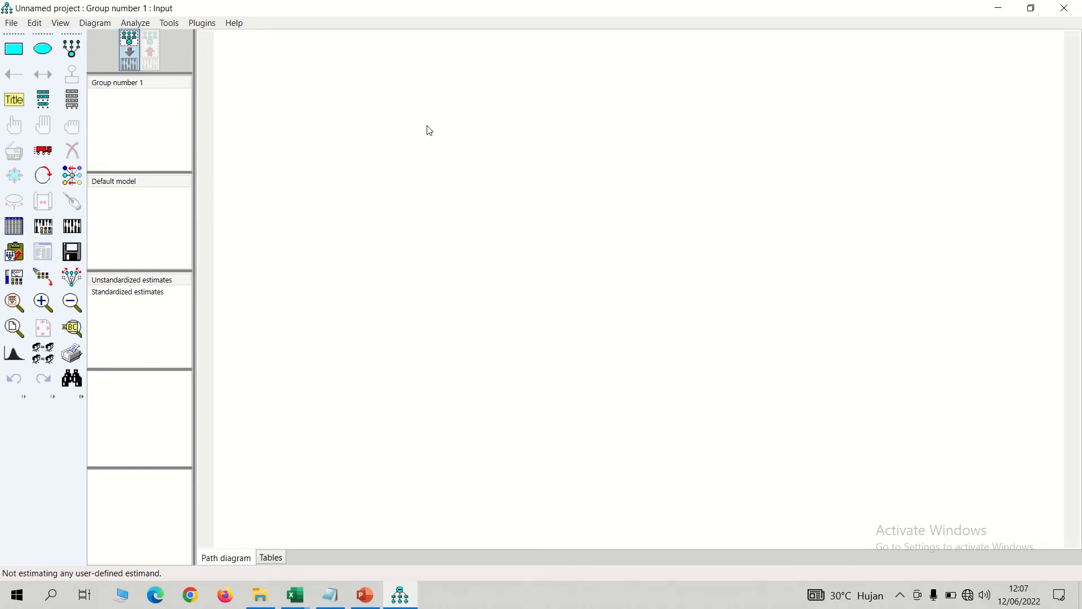
- Draw a latent variable with nine indicators and their error terms in the upper middle of the path diagram
click(80, 57)
click(571, 220)
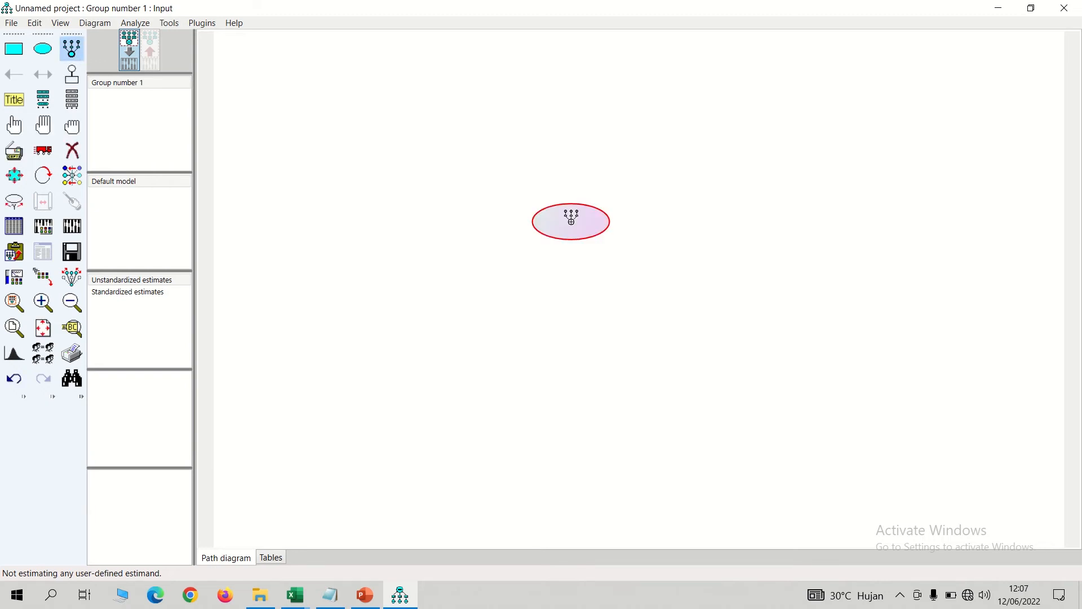
click(571, 220)
click(571, 219)
click(571, 220)
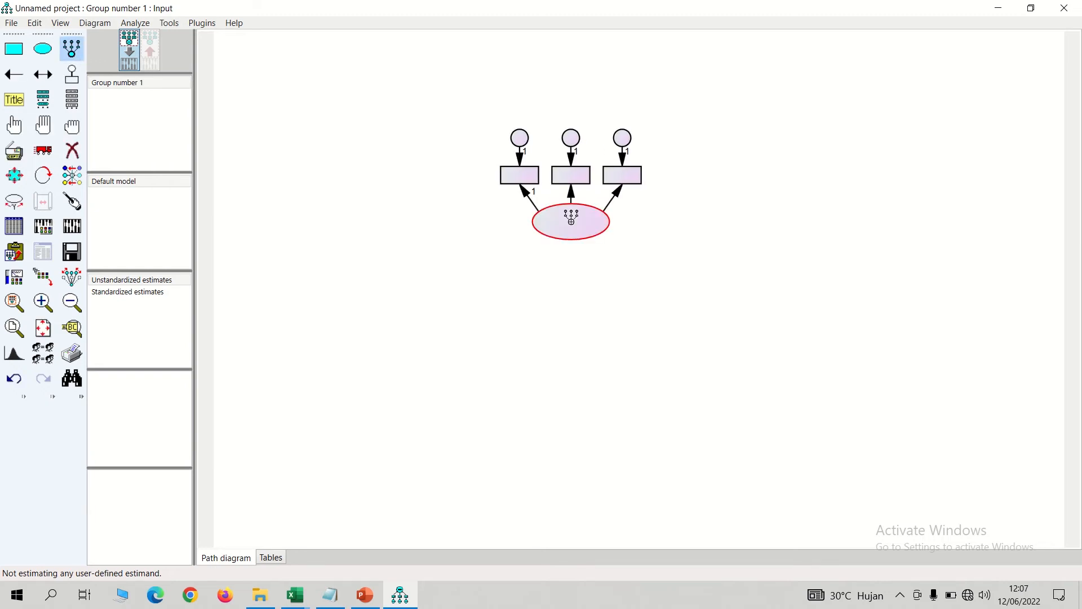
click(571, 220)
click(571, 220)
click(570, 220)
click(571, 220)
click(571, 220)
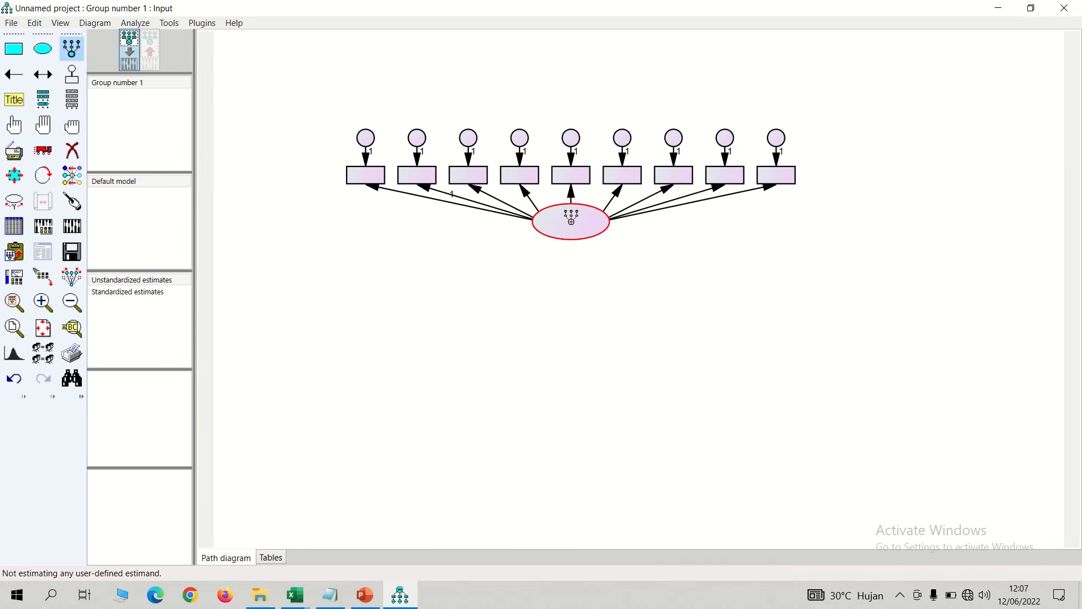
click(571, 220)
- Rotate the latent variable's indicators so they stack vertically to the left of the ellipse
click(43, 176)
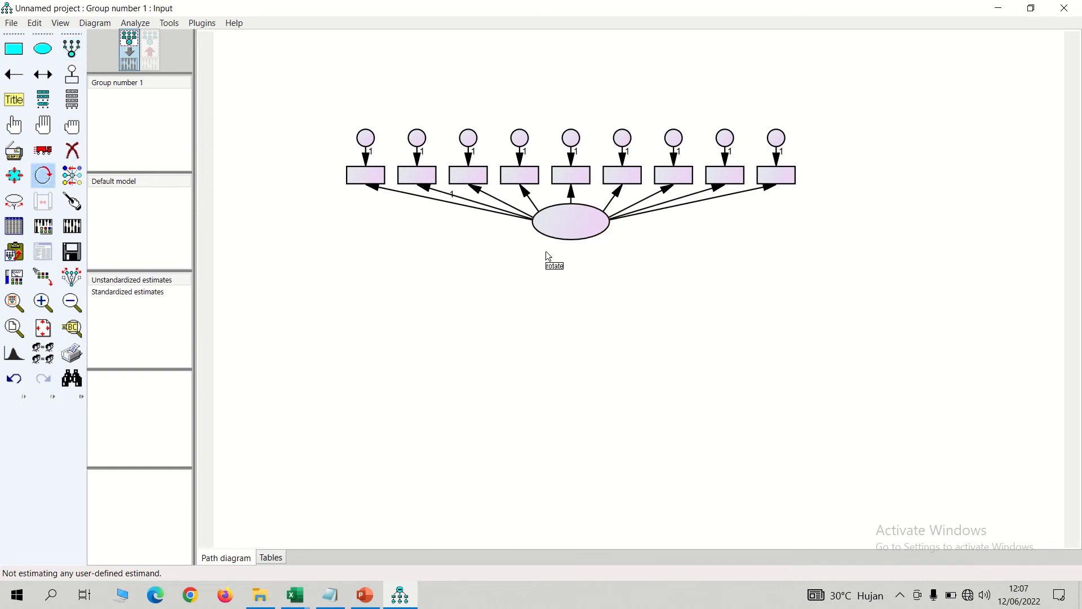
click(585, 231)
click(585, 232)
click(585, 231)
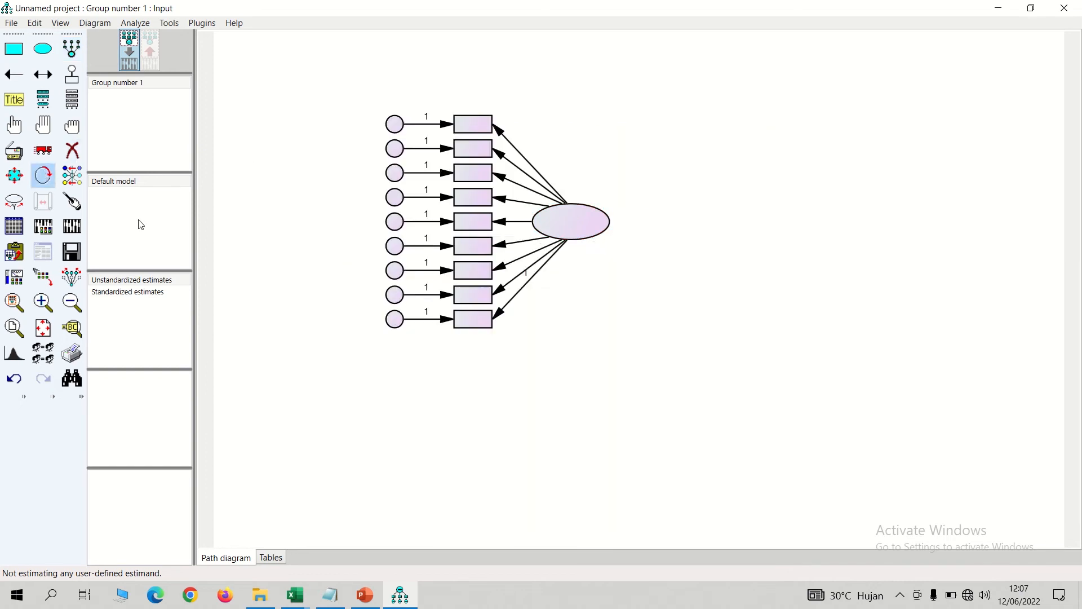
- Assign the dataset variables KP1 to KP9 to the nine indicator rectangles in order from top to bottom
click(71, 100)
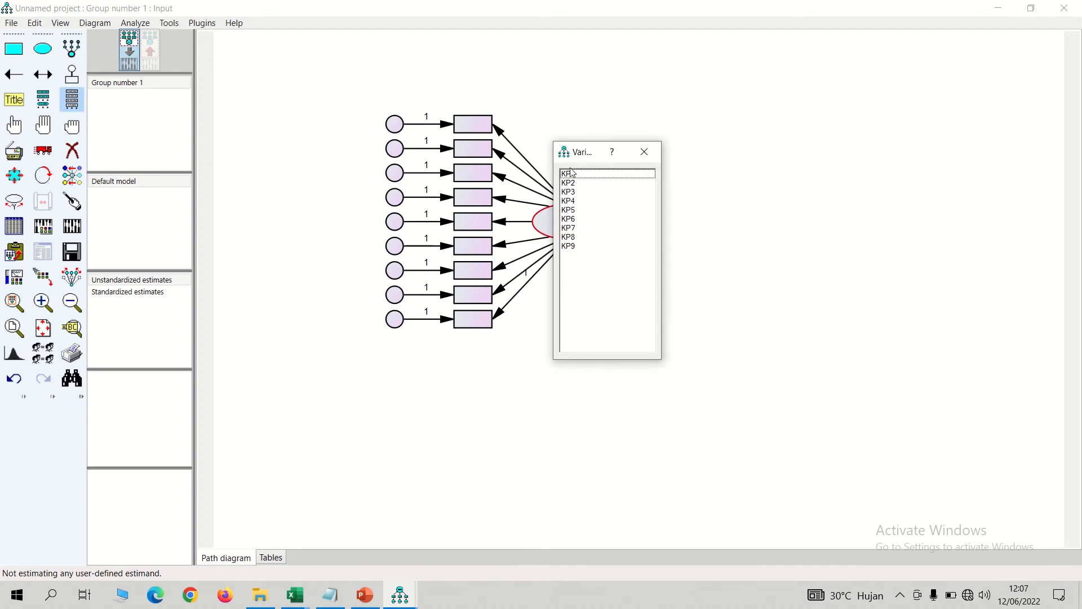
drag(572, 172, 476, 125)
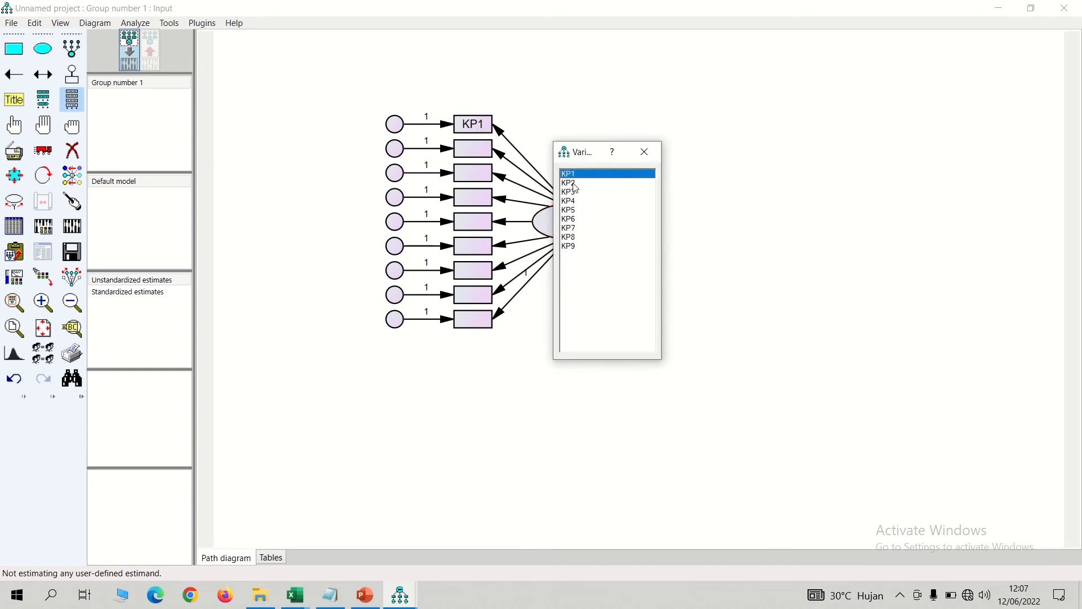
drag(573, 184, 476, 156)
drag(566, 192, 483, 176)
drag(568, 202, 483, 208)
drag(578, 210, 482, 222)
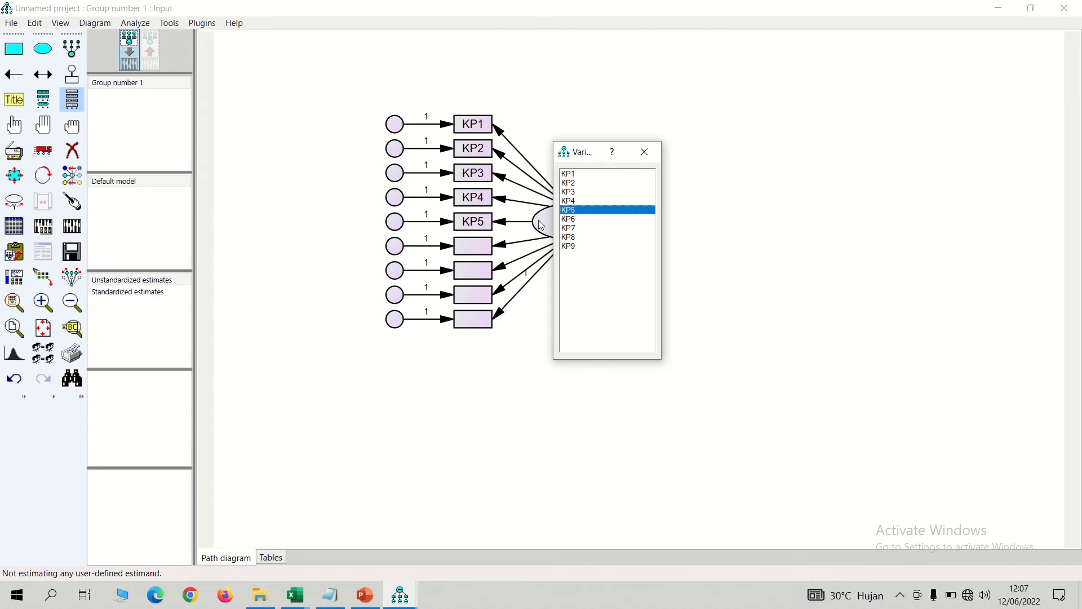
drag(572, 219, 488, 248)
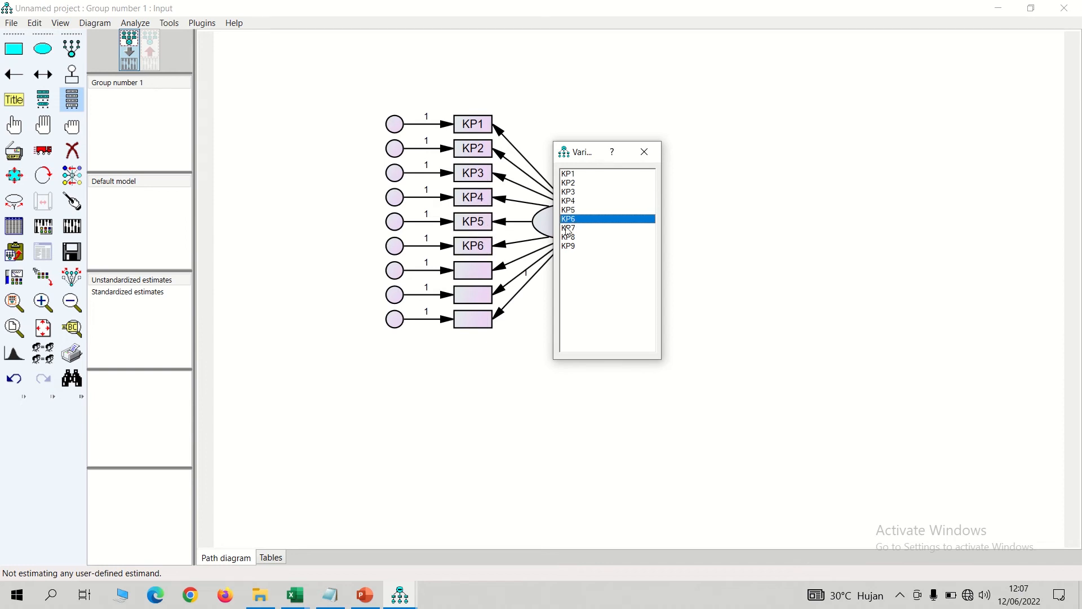
drag(568, 227, 488, 274)
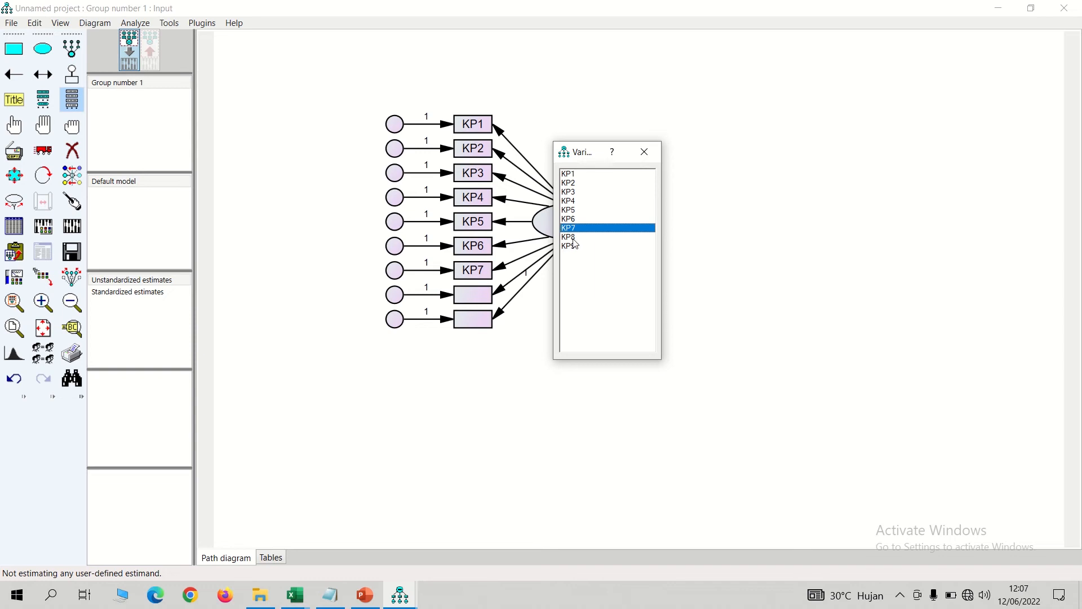
drag(573, 239, 490, 293)
drag(564, 250, 468, 321)
click(643, 153)
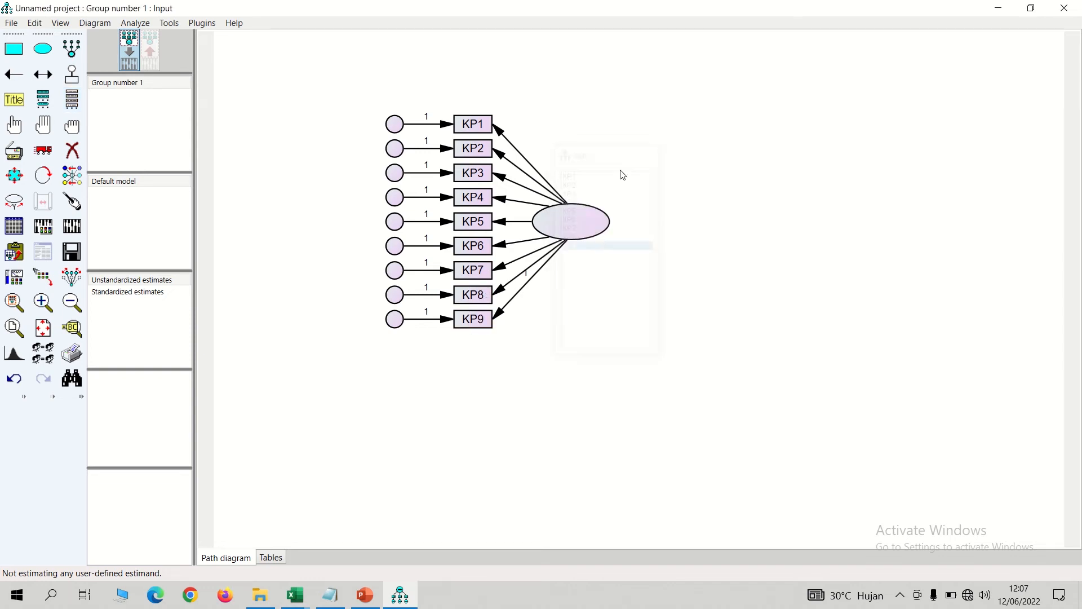
- Name the latent variable "Kualitas Pelayanan" in its object properties
double_click(578, 224)
mouse_move(521, 5)
click(612, 15)
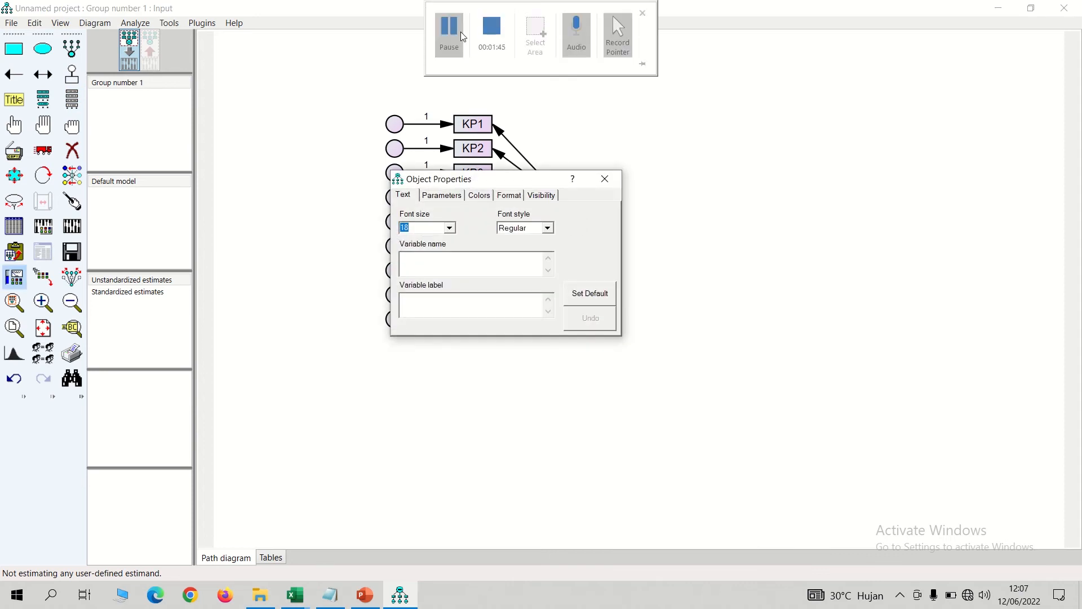
click(461, 266)
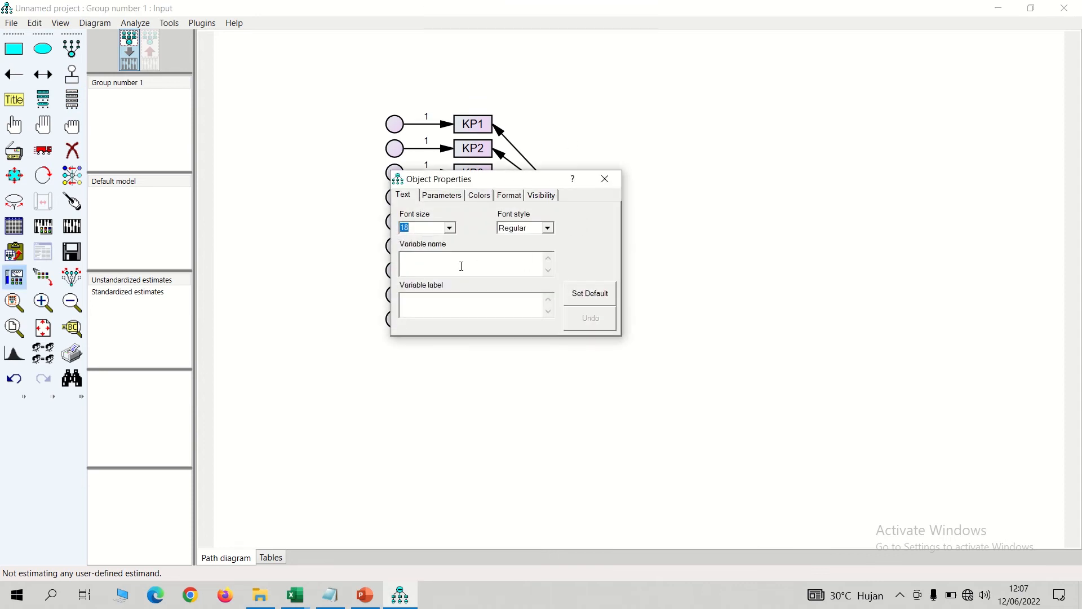
text(Kualitas)
click(617, 177)
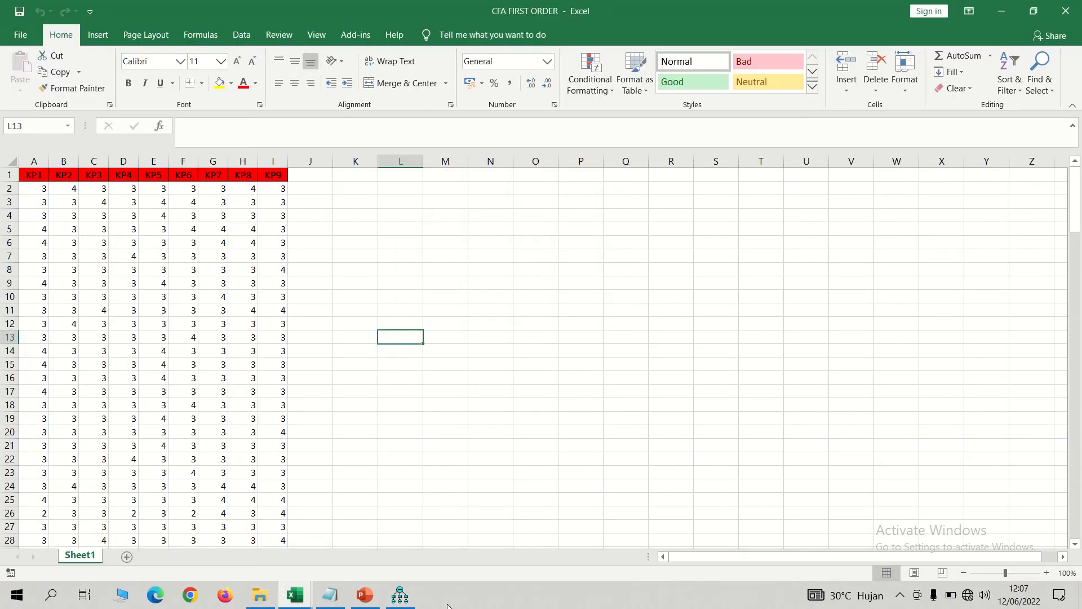
click(414, 602)
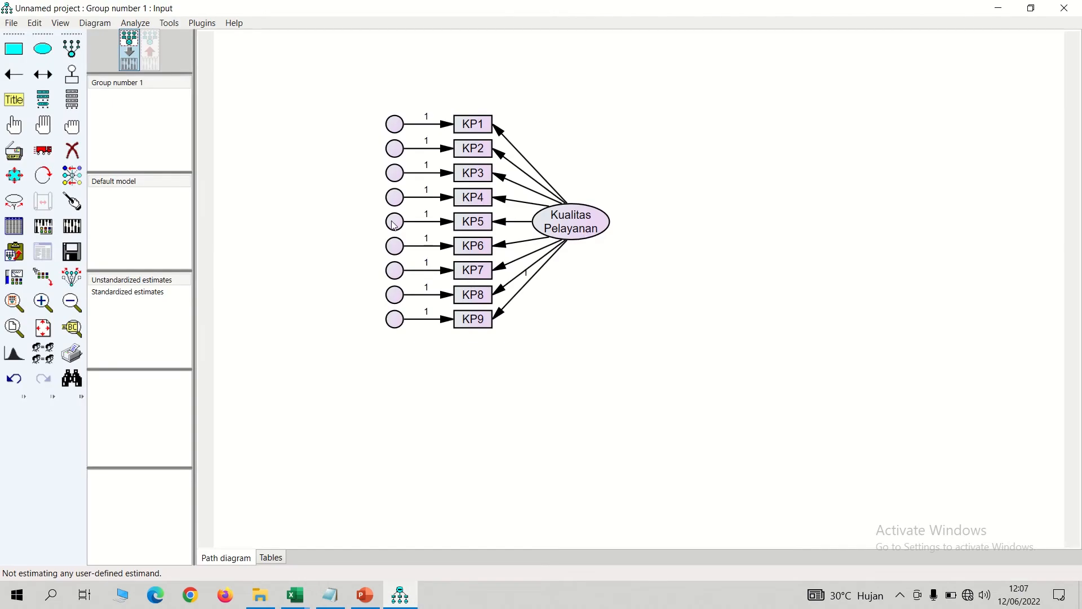
- Resize the observed variables to fit their names and automatically name the unobserved error variables
click(203, 24)
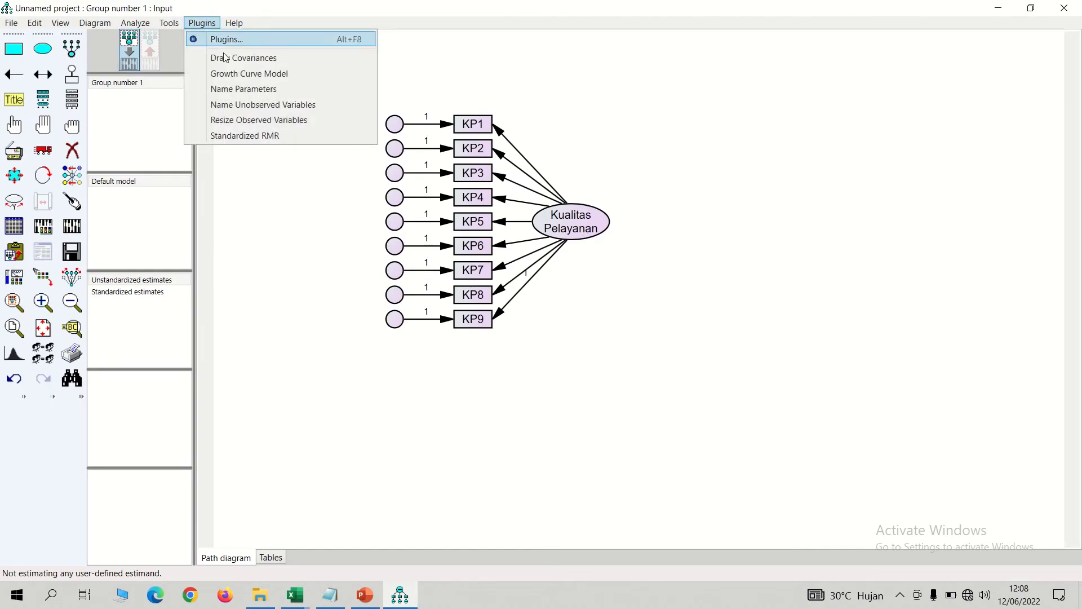
click(237, 121)
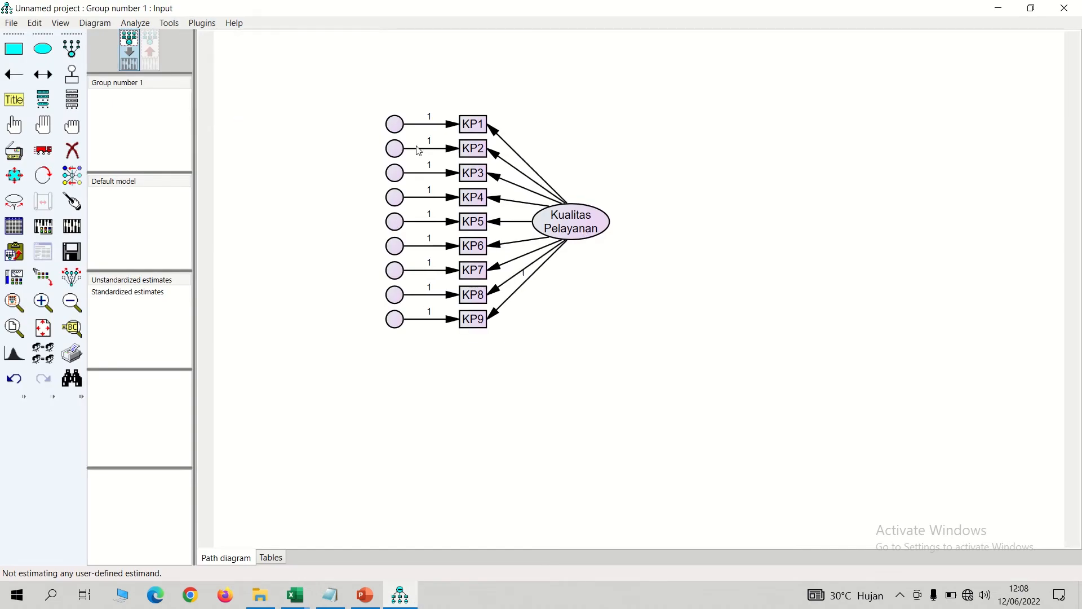
click(202, 23)
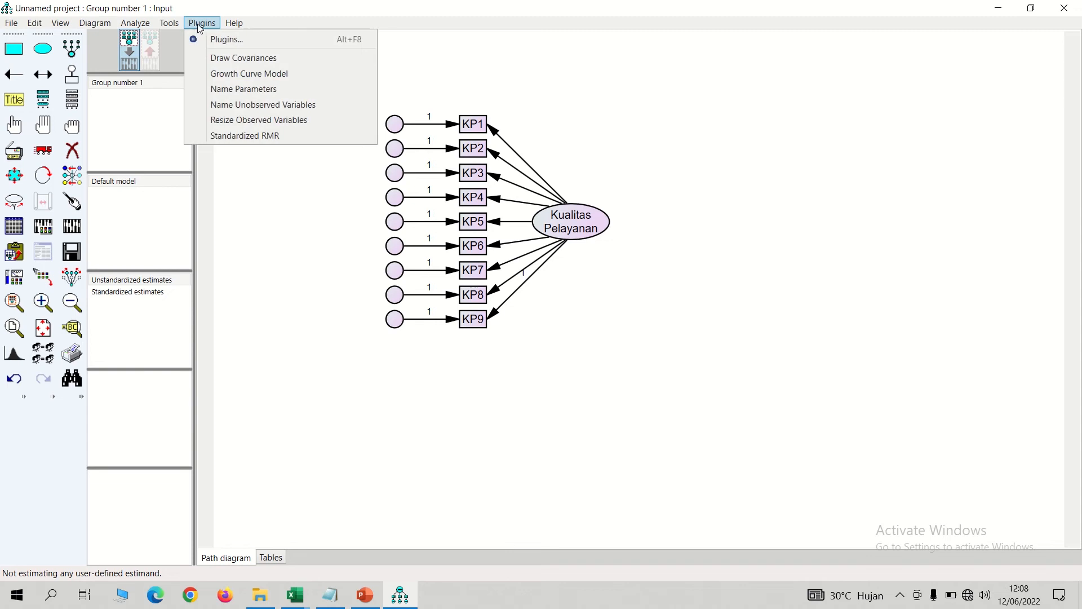
click(236, 106)
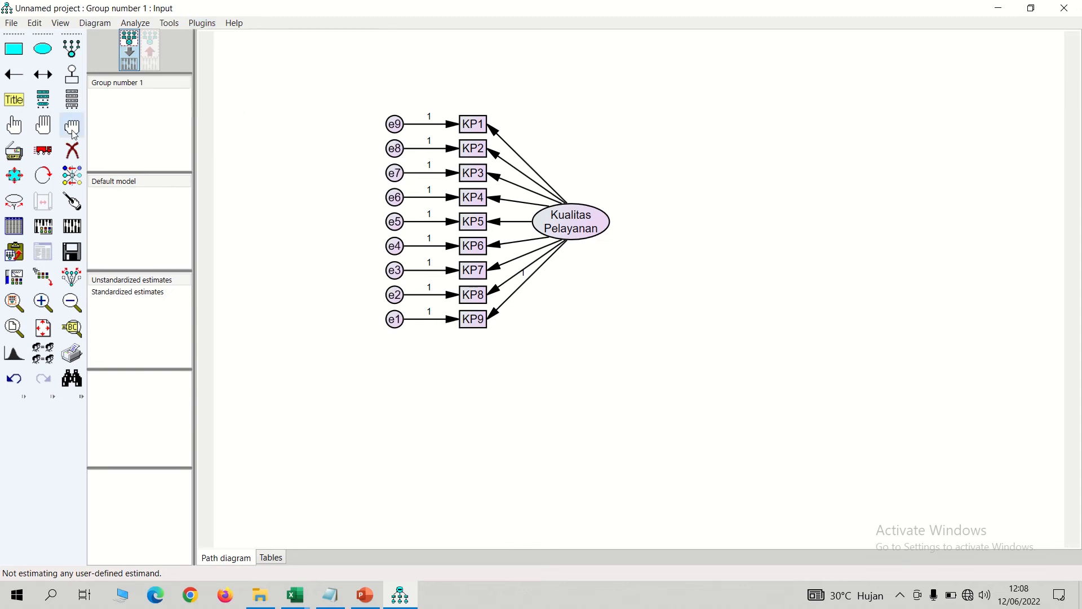
- Move the error terms closer to the indicators and spread the indicator rows further apart vertically, preserving symmetries
click(43, 150)
click(77, 280)
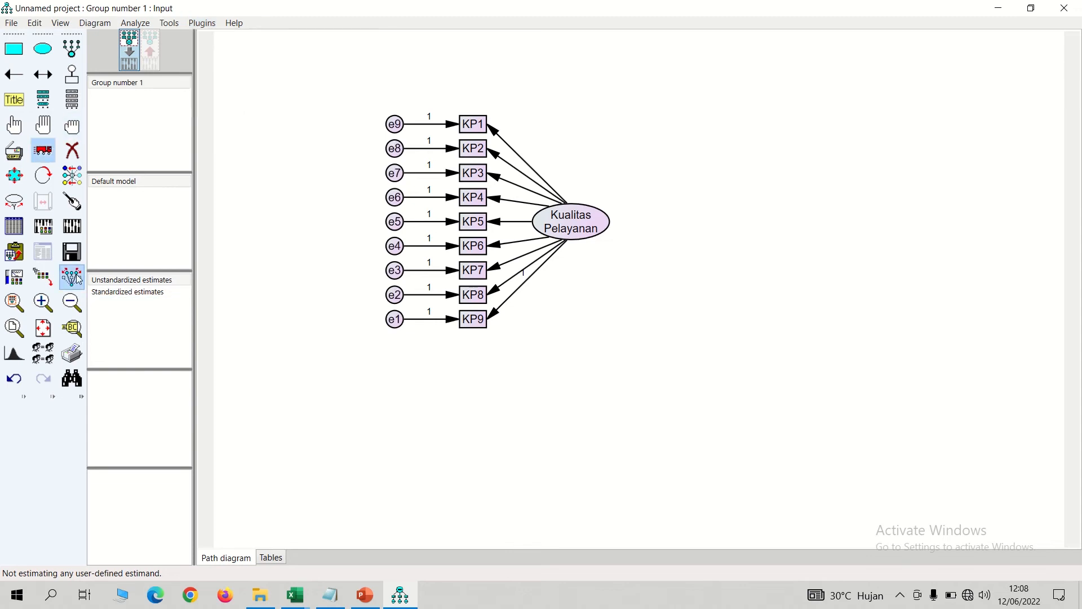
drag(398, 247, 428, 248)
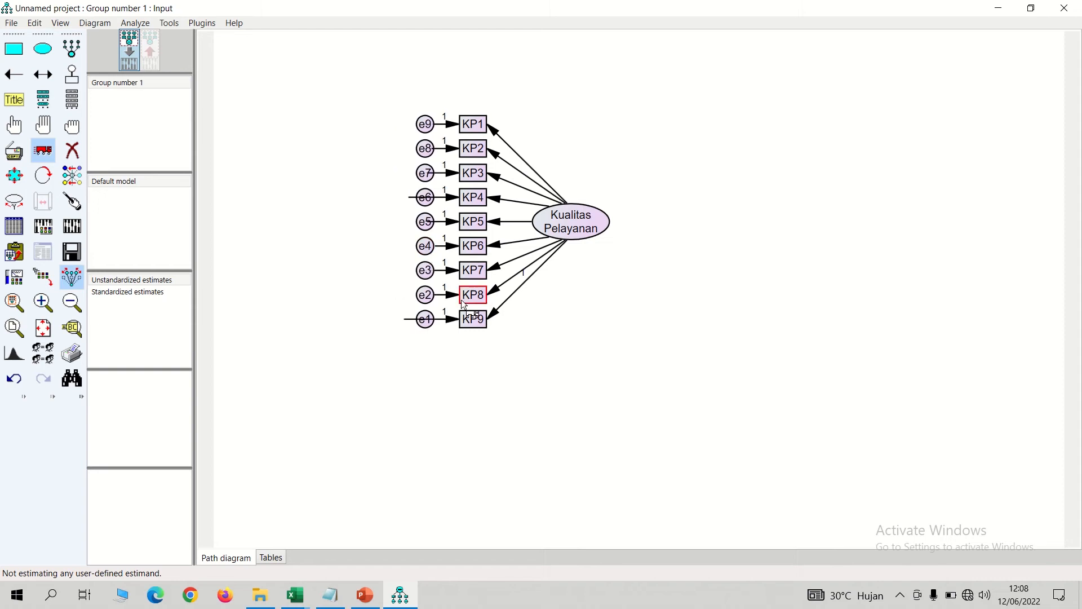
drag(472, 324, 472, 350)
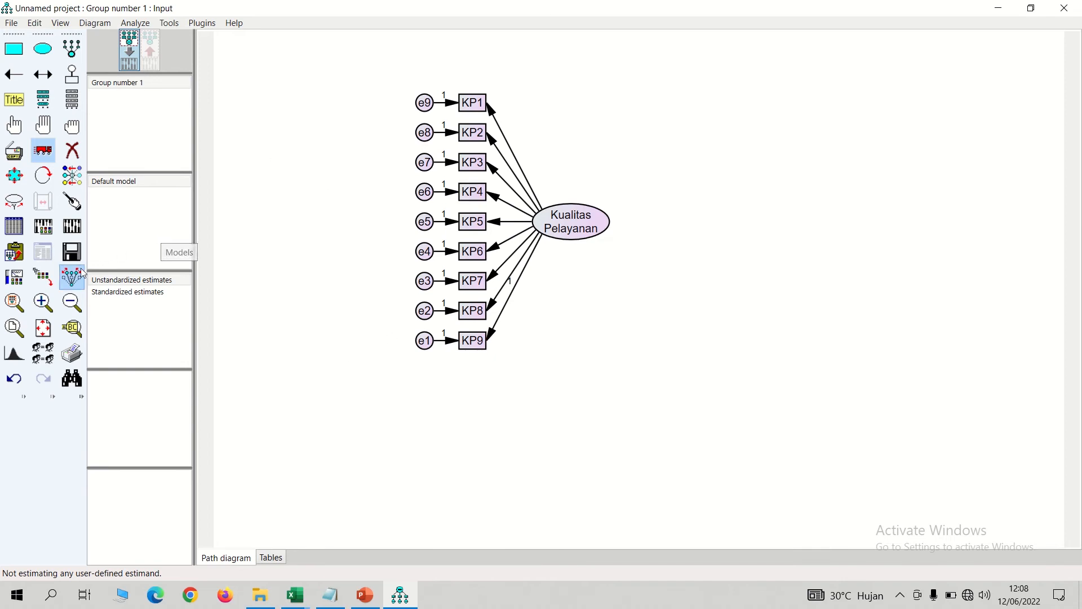
- Add a figure caption below the latent variable, pasting the full Goodness of Fit text from the FIT MODEL Notepad file, from Chi-Square=\cmin through PNFI=\pnfi
click(14, 100)
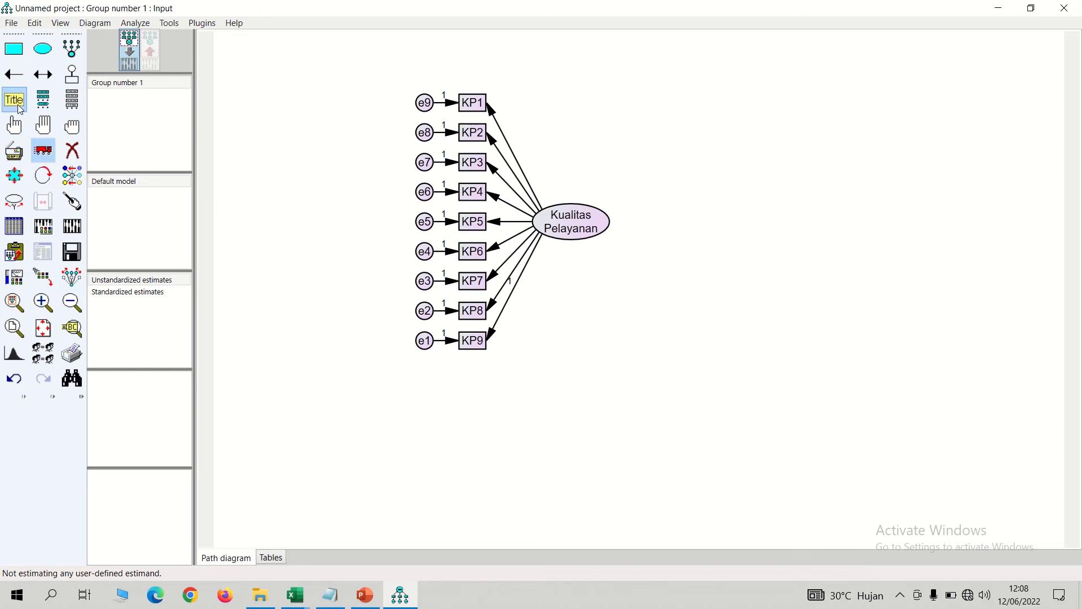
click(616, 337)
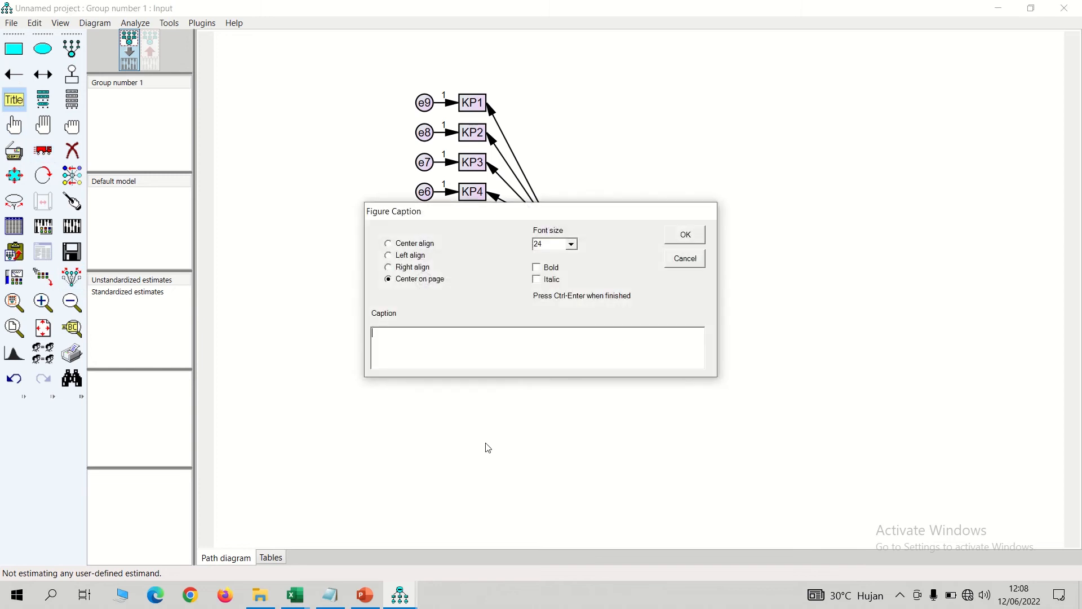
click(331, 595)
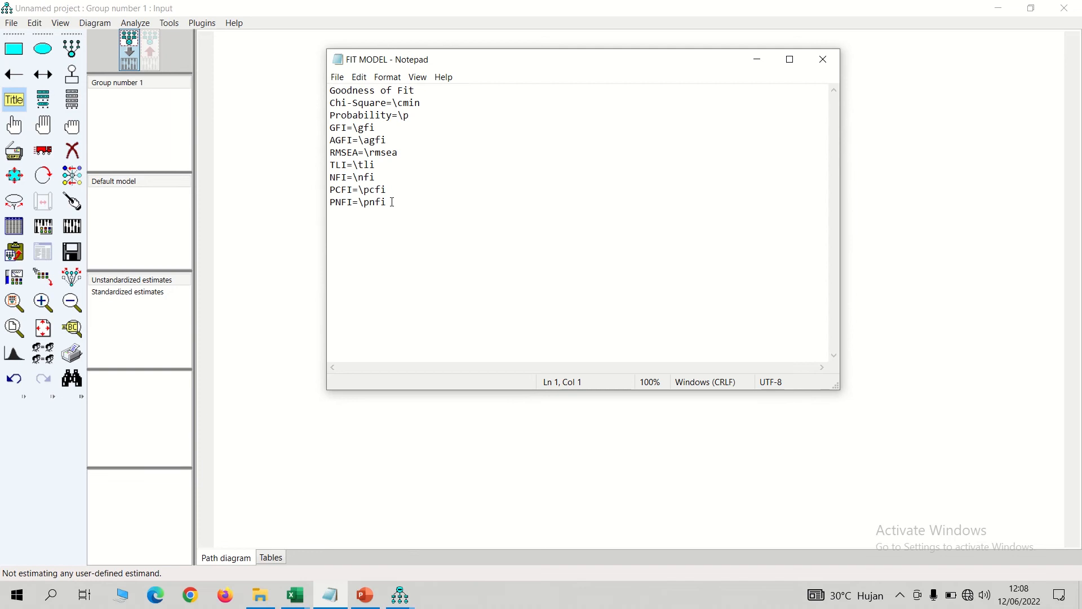
drag(393, 203, 332, 85)
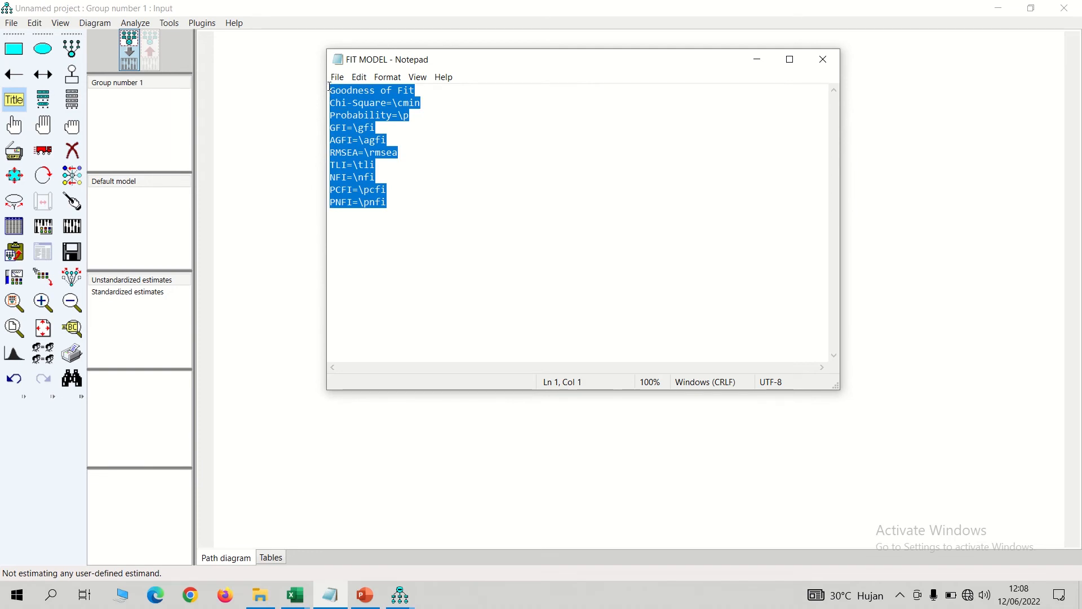
click(757, 59)
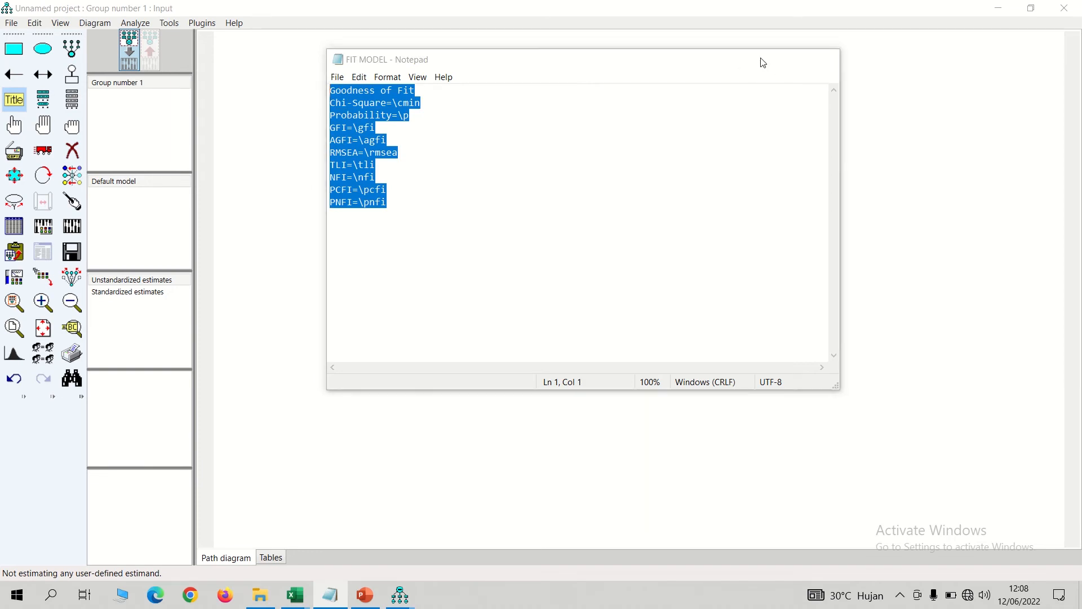
text(TLI=\tli NFI=\nfi PCFI=\pcfi PNFI=\pnfi)
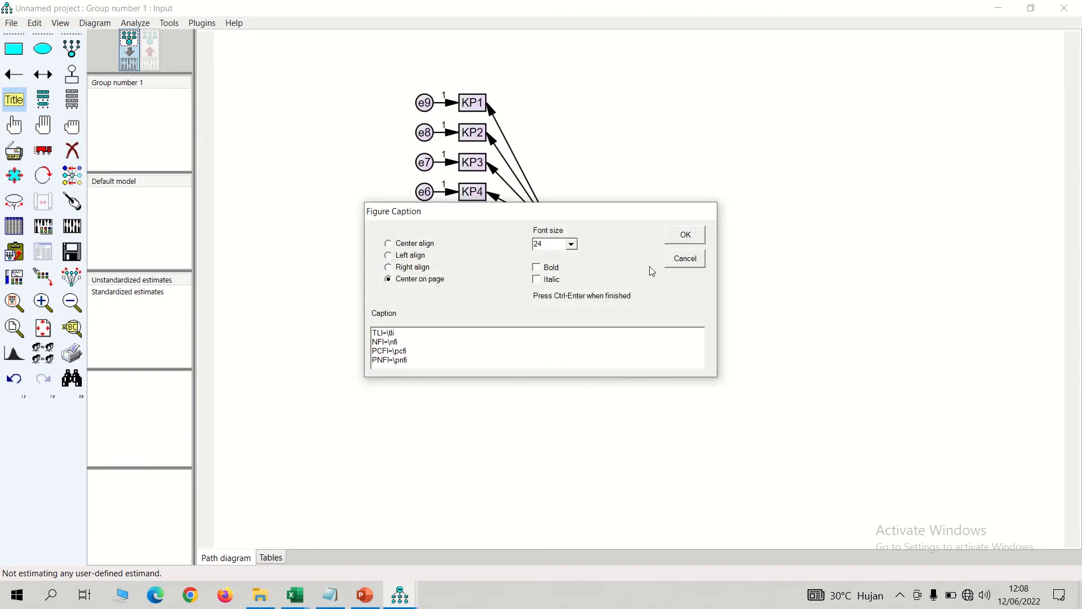
click(685, 245)
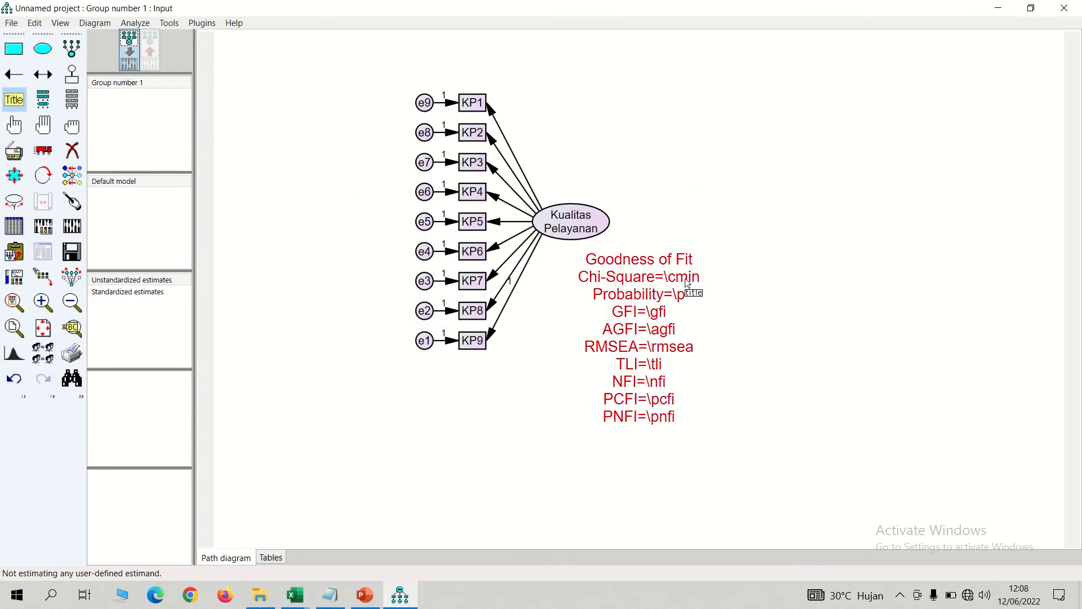
- Set the goodness-of-fit caption's alignment to Center align and move the caption slightly down, clear of the latent variable
click(43, 150)
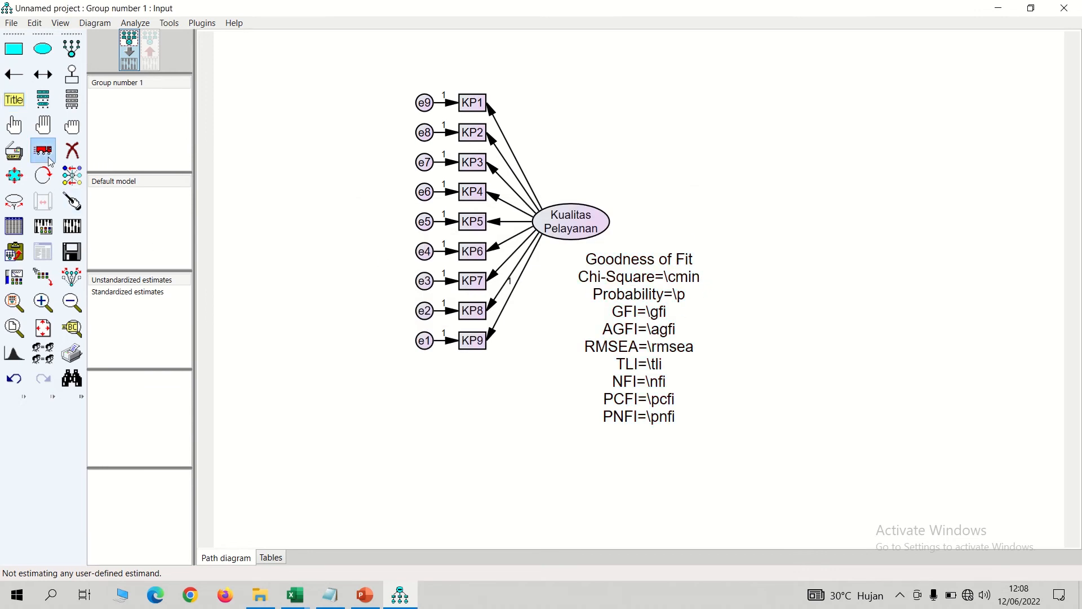
double_click(641, 303)
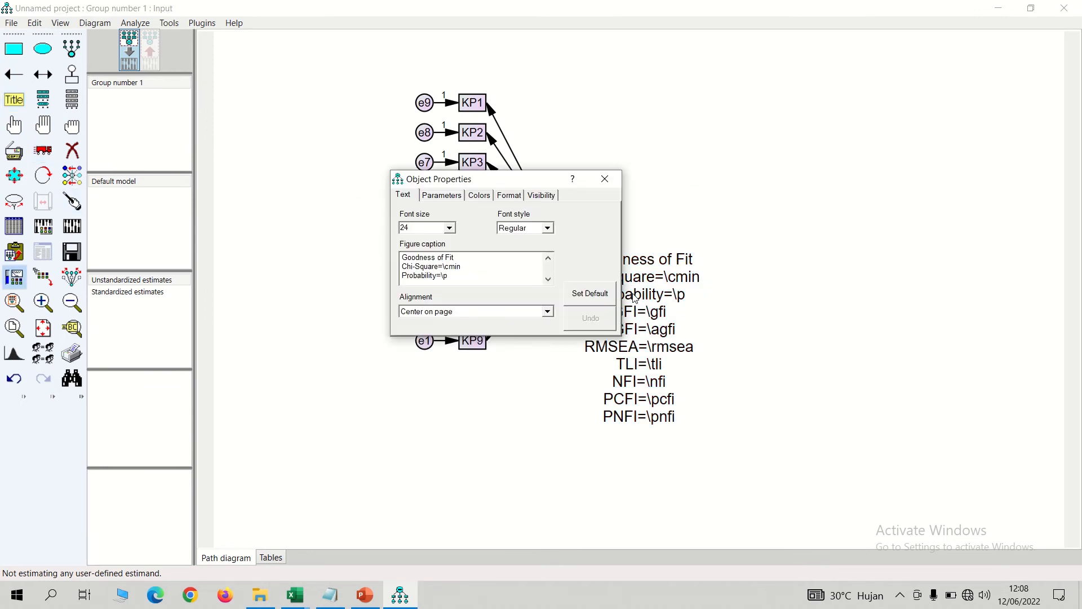
click(548, 312)
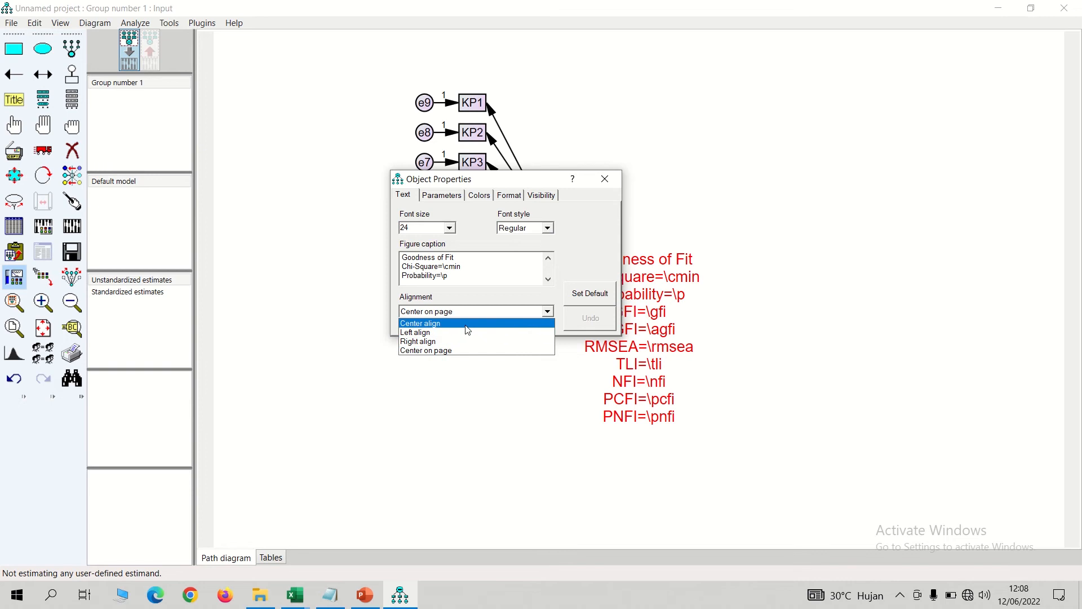
click(466, 324)
click(605, 178)
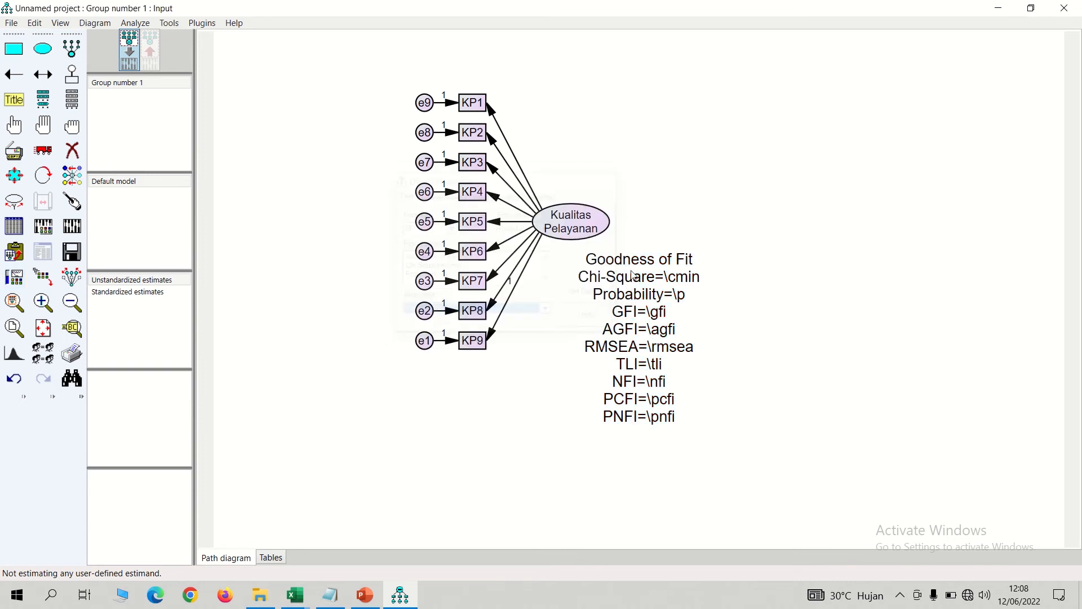
click(43, 150)
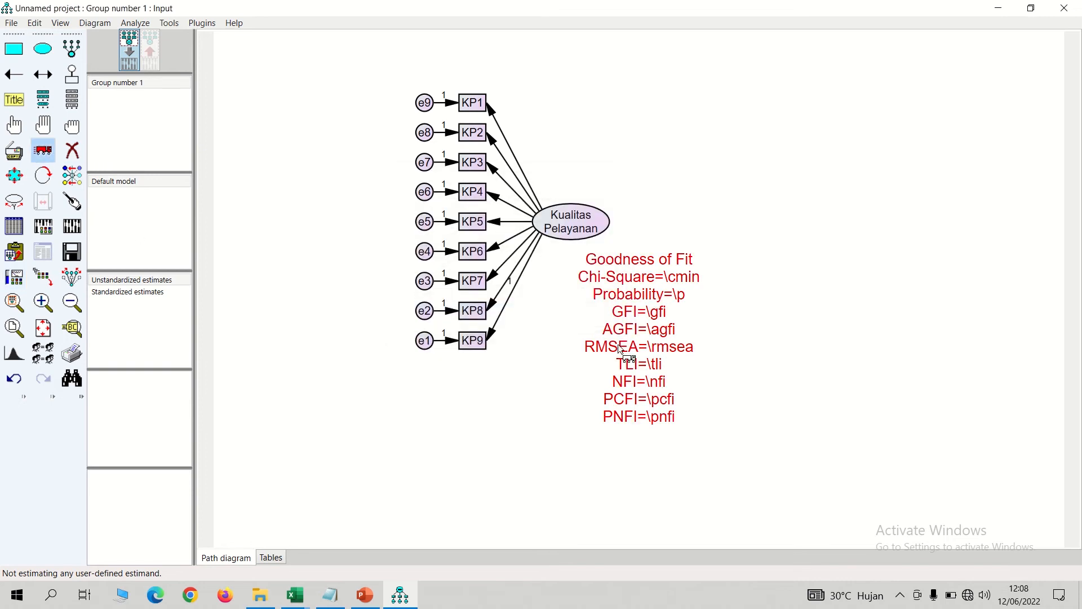
mouse_move(620, 349)
mouse_down()
mouse_move(627, 368)
mouse_move(645, 361)
mouse_move(634, 372)
mouse_move(612, 366)
mouse_up()
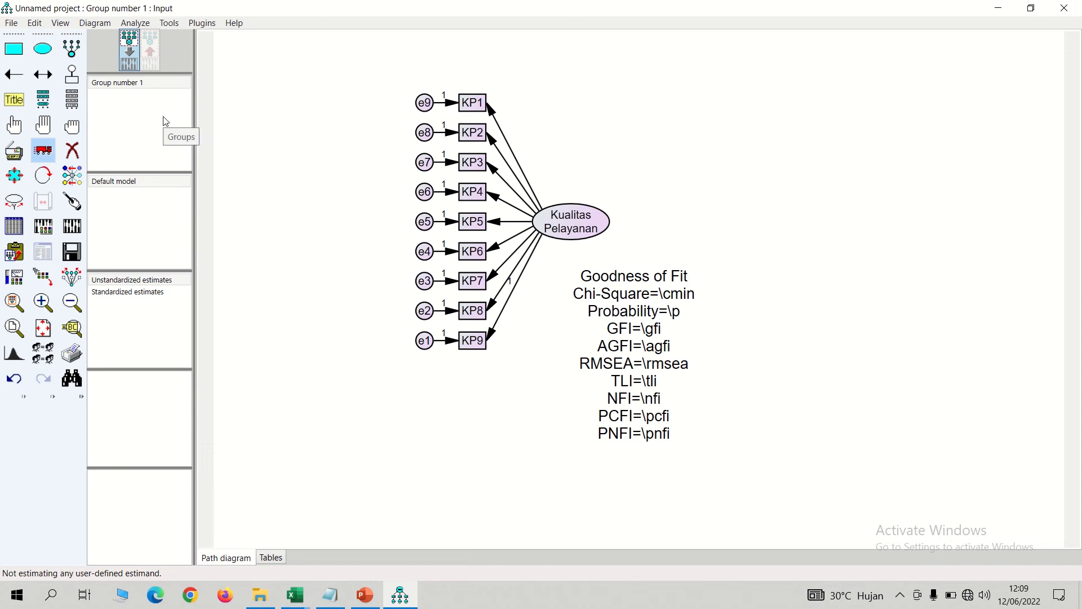
- Save the project as "CFA FIRST ORDER" in the AMOS folder on drive D
click(14, 23)
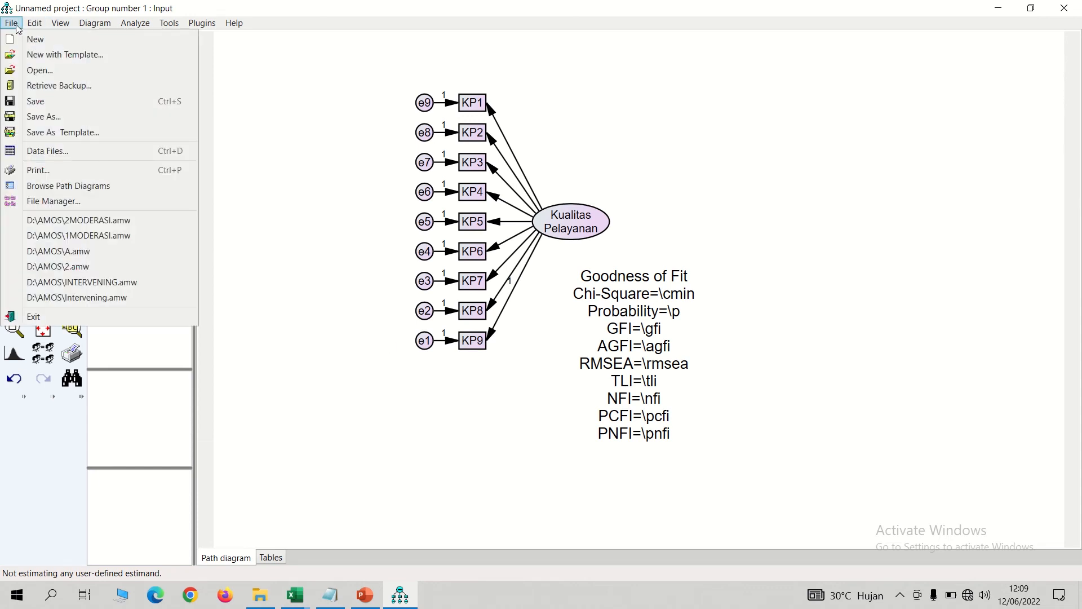
click(36, 102)
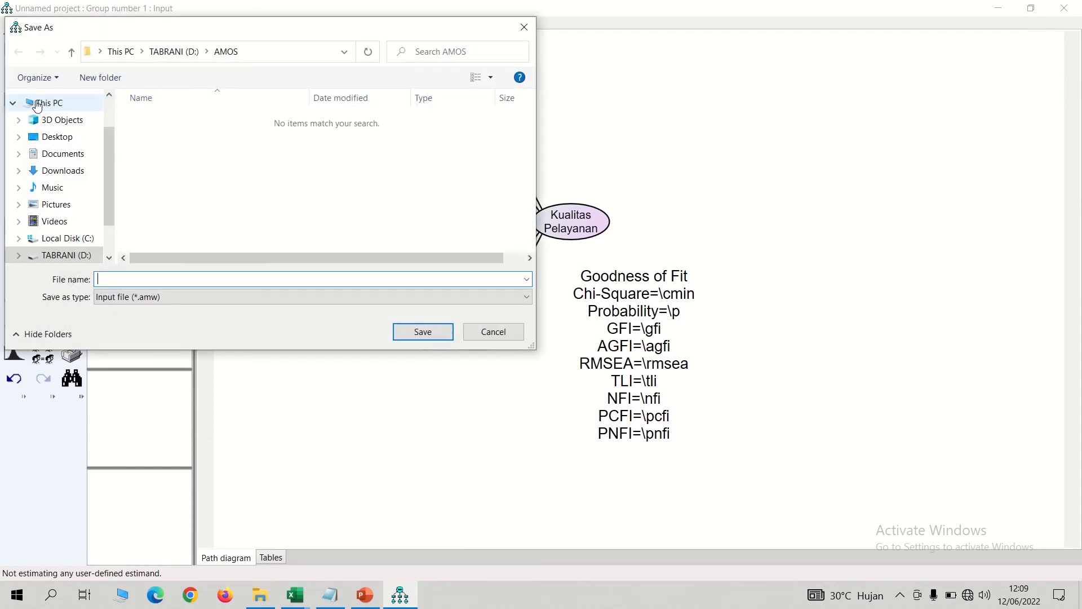
text(CF)
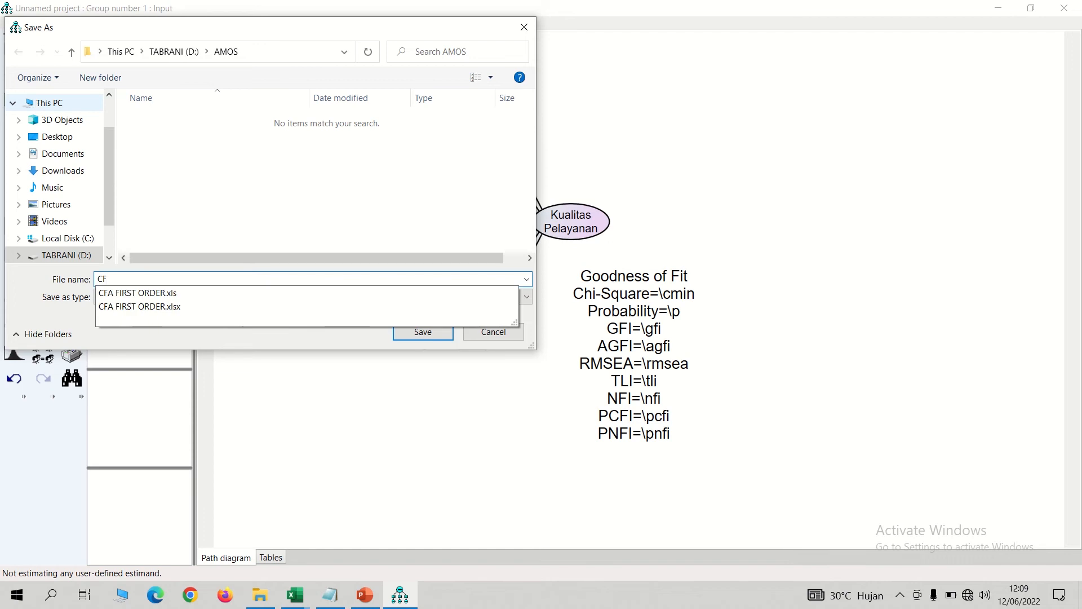
text(A FIRST ORDER)
click(439, 331)
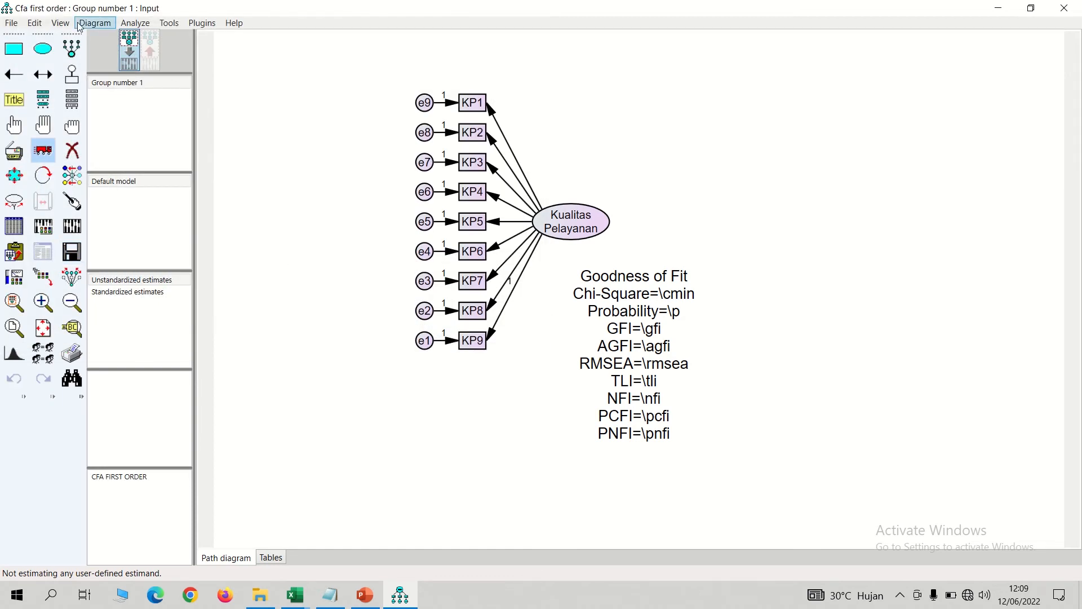
- Enable standardized estimates, modification indices, and tests for normality and outliers in the analysis output options
click(60, 24)
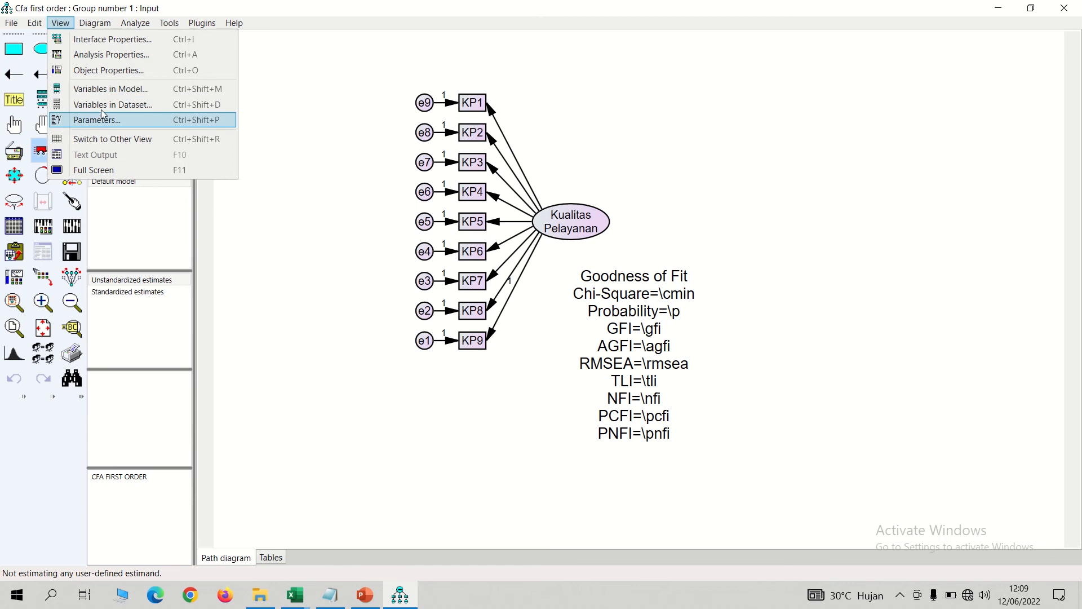
click(111, 55)
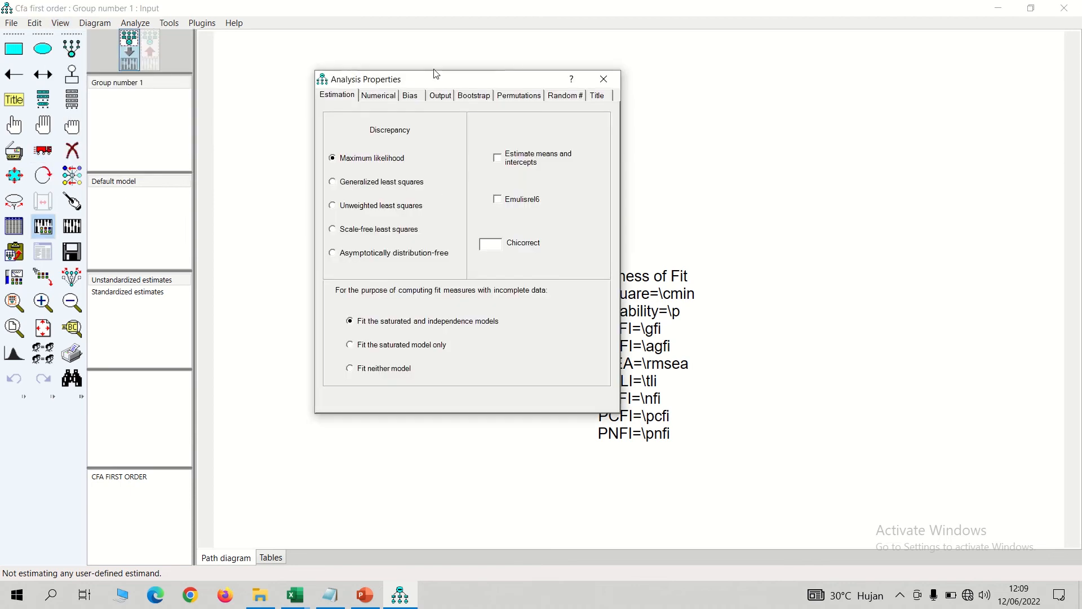
click(440, 94)
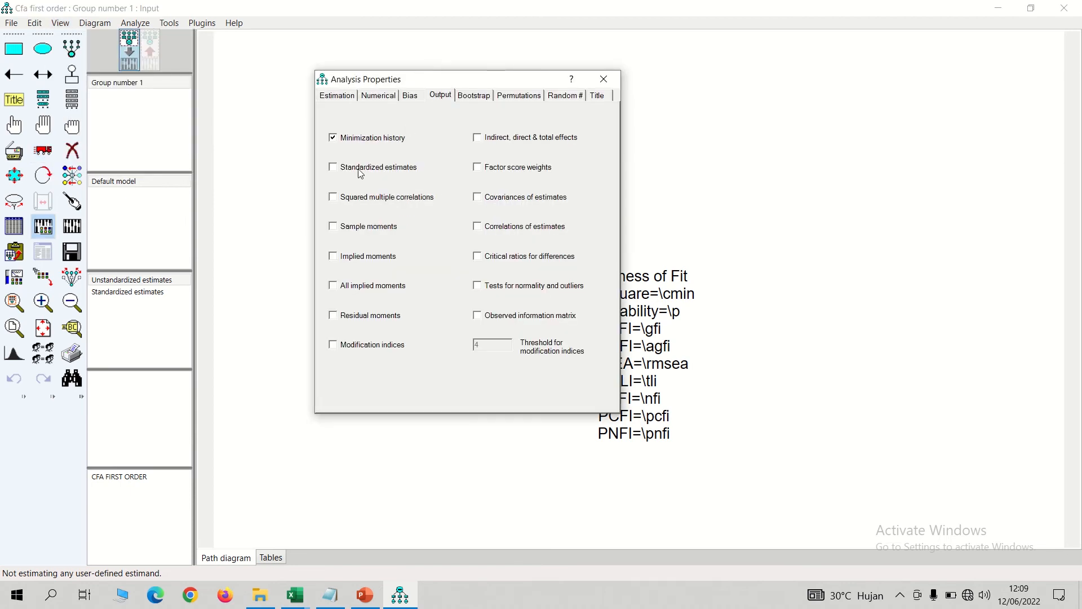
click(349, 348)
click(478, 287)
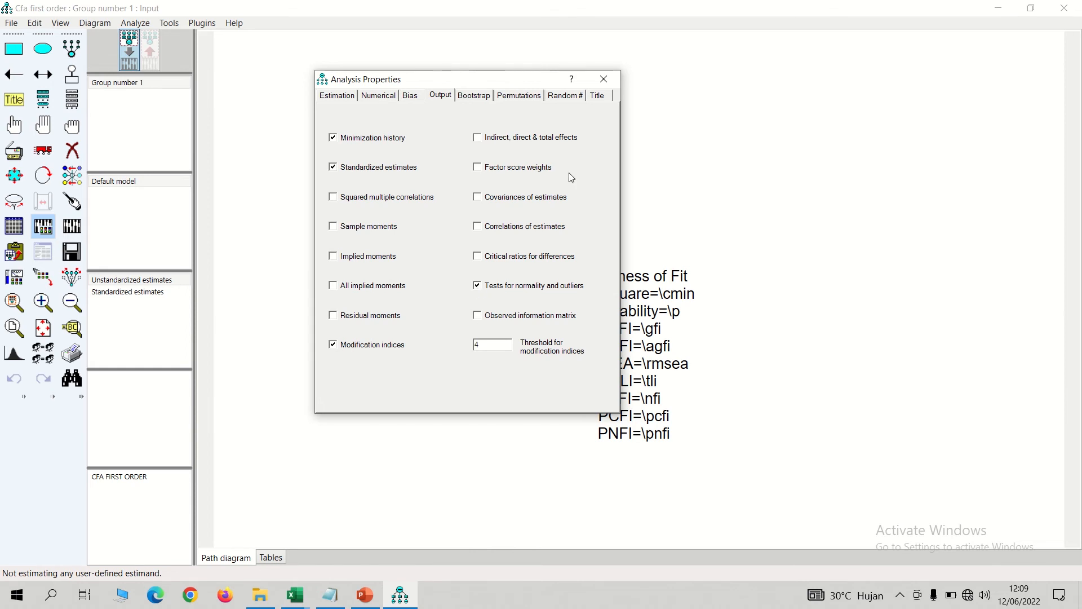
click(605, 82)
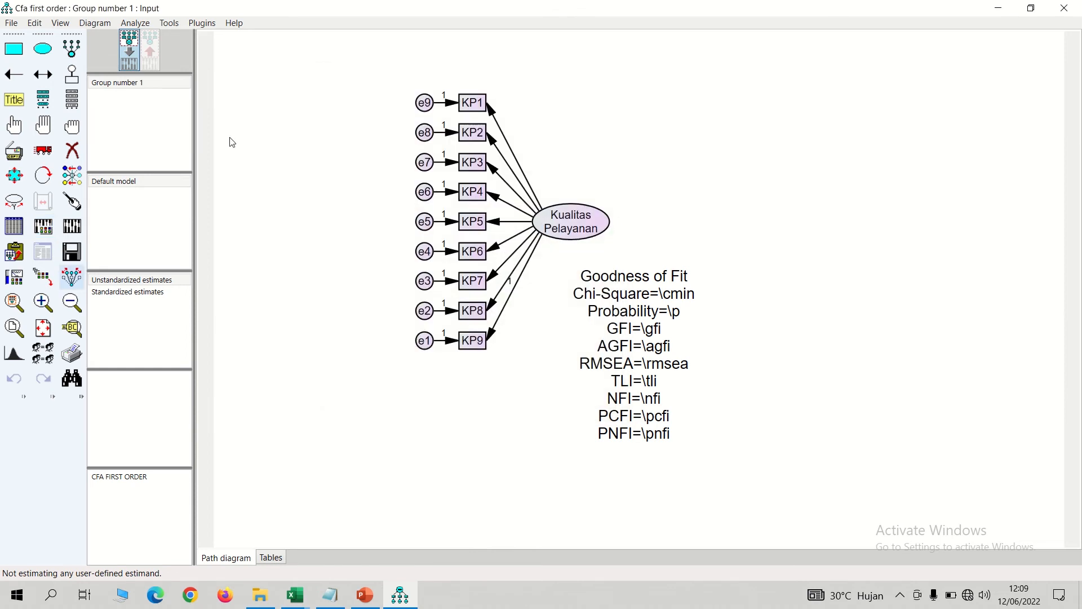
- Calculate the model estimates and show the standardized estimates on the output path diagram
click(73, 232)
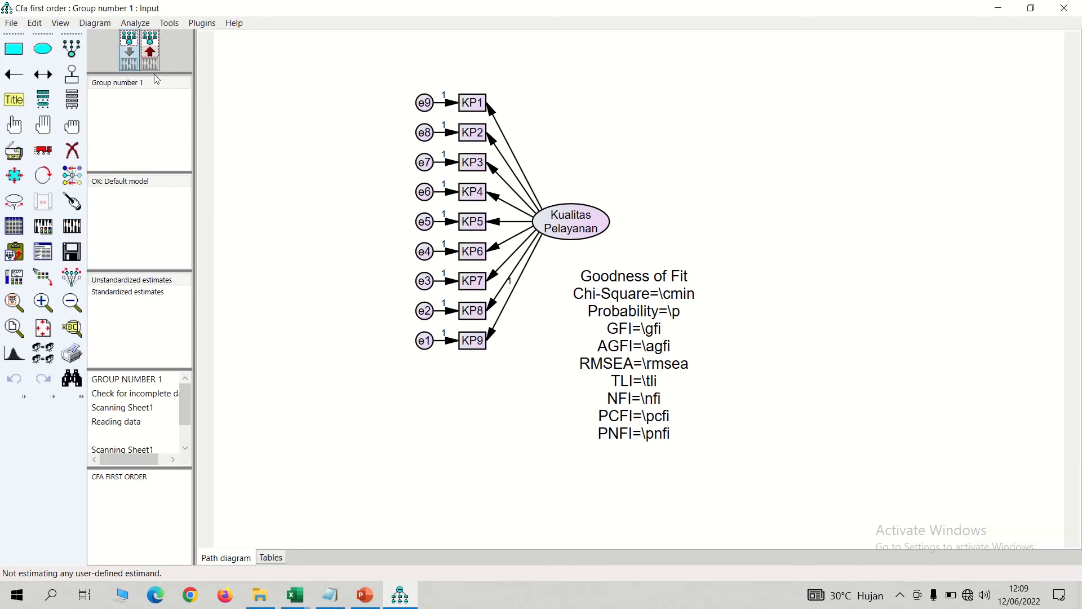
click(153, 59)
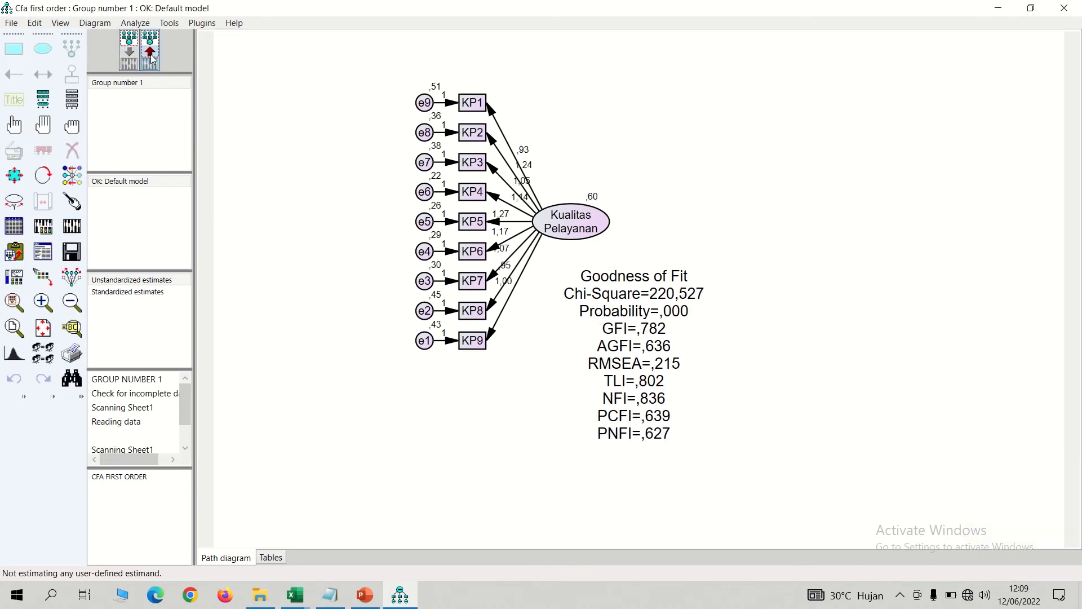
click(135, 292)
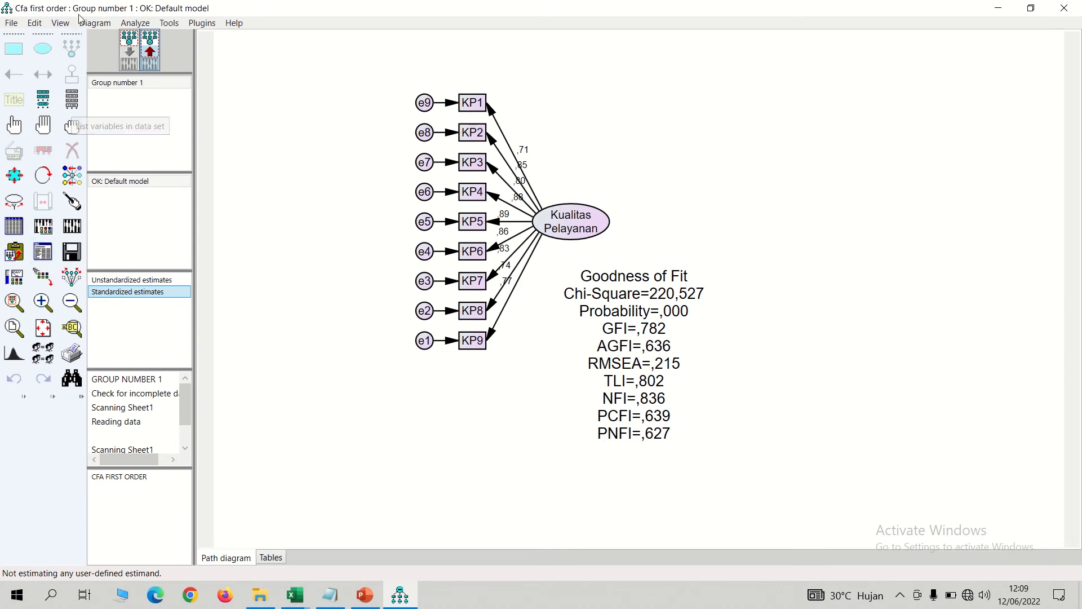
- Open the text output full size and examine the multivariate critical ratio in the assessment of normality
click(61, 23)
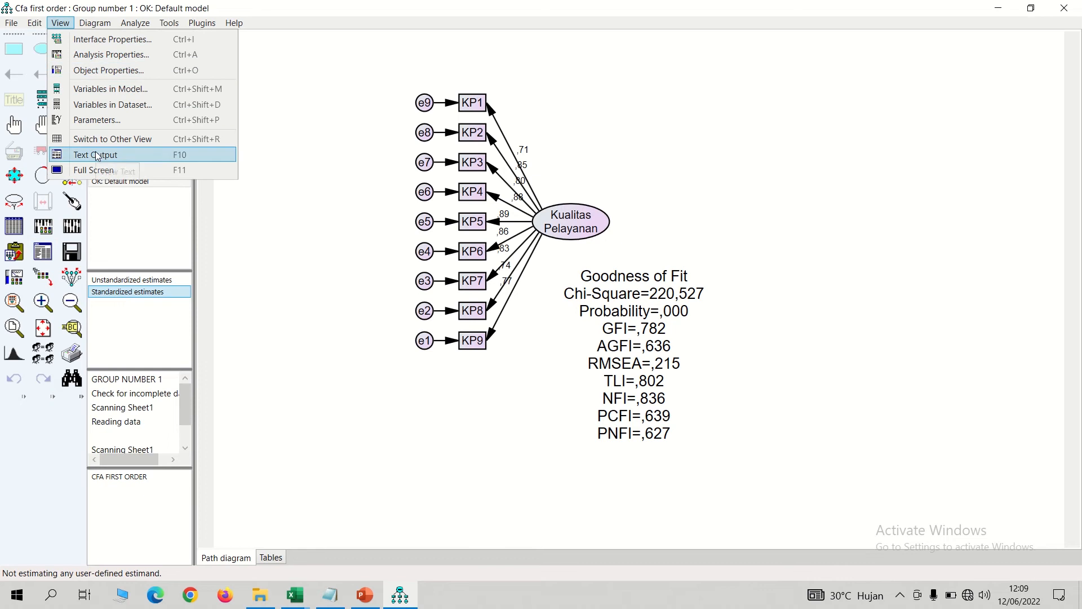
click(97, 156)
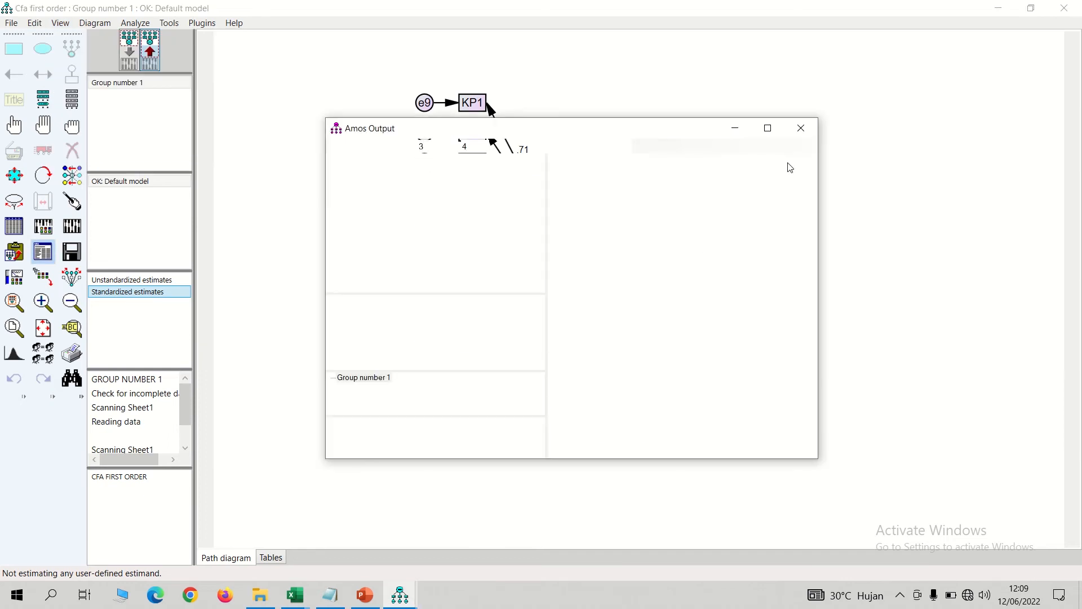
click(768, 128)
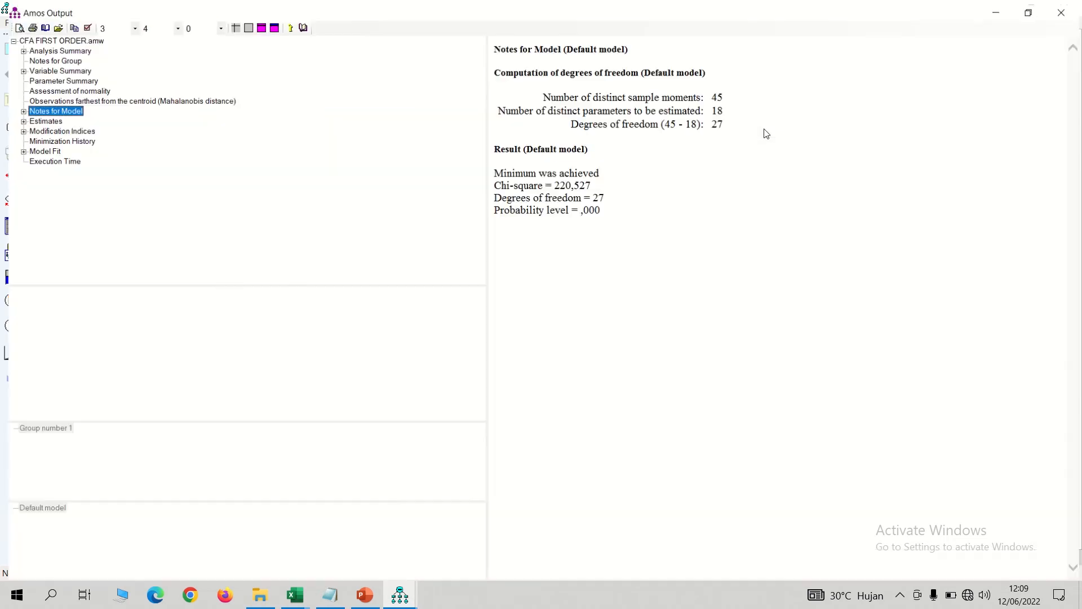
click(62, 87)
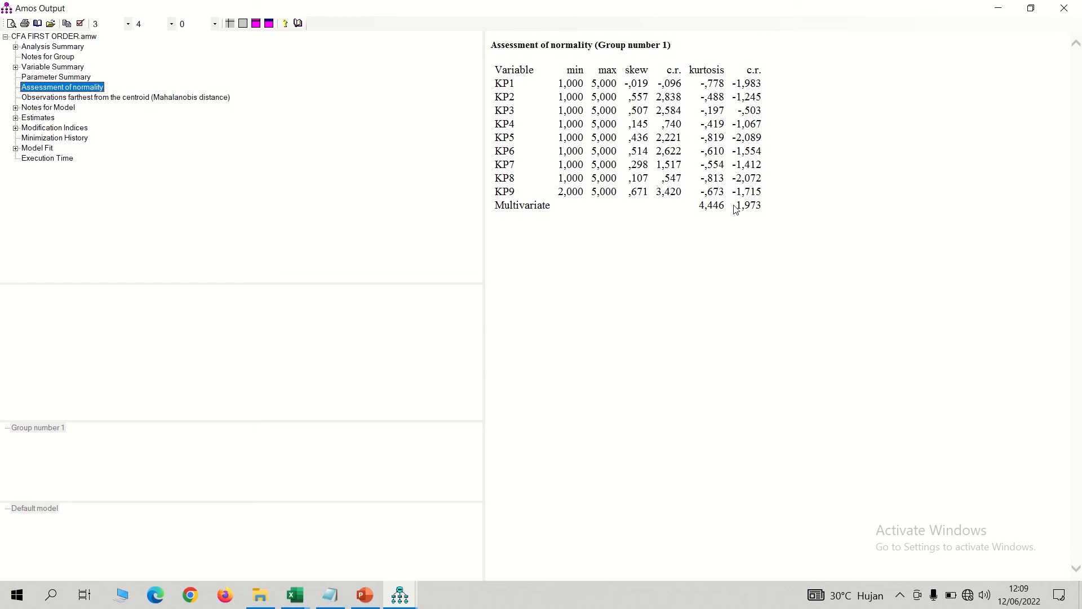
drag(737, 205, 760, 209)
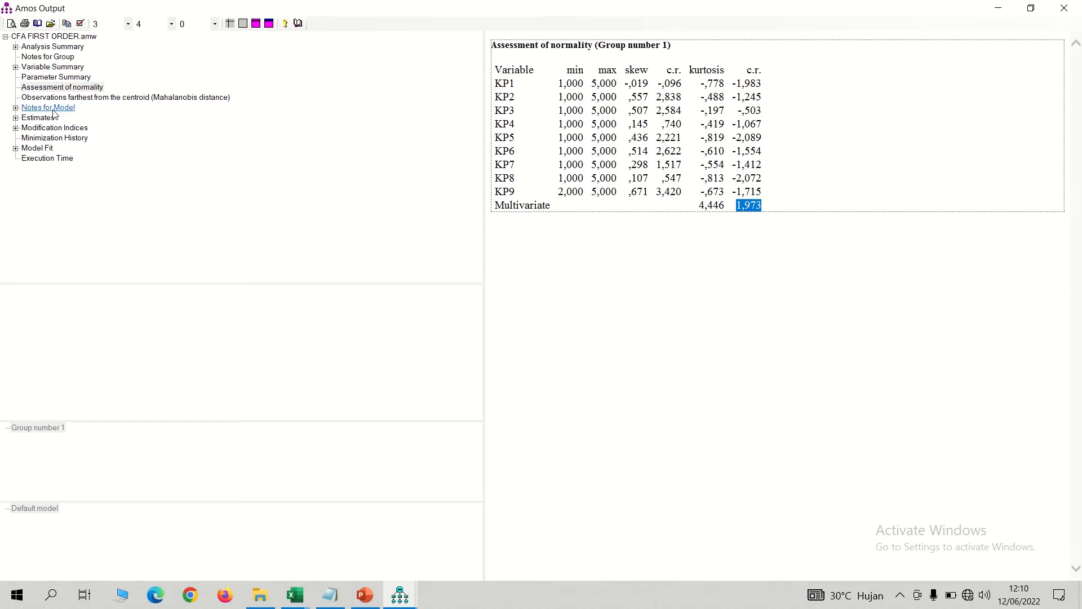
- Display the Standardized Regression Weights under the scalar estimates and copy the whole table of KP1 to KP9 loadings
click(17, 118)
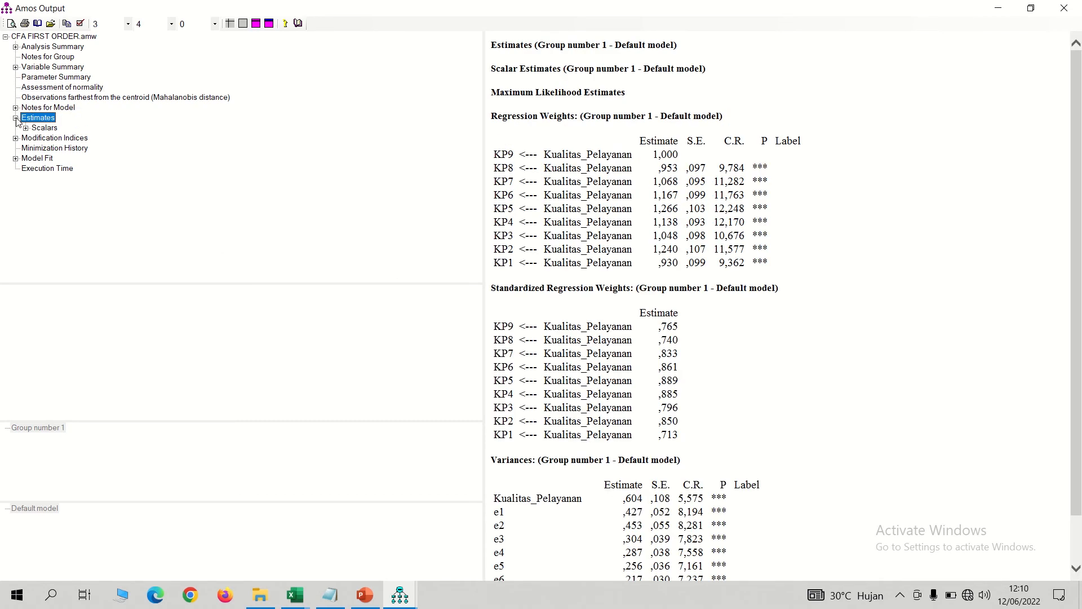
click(26, 129)
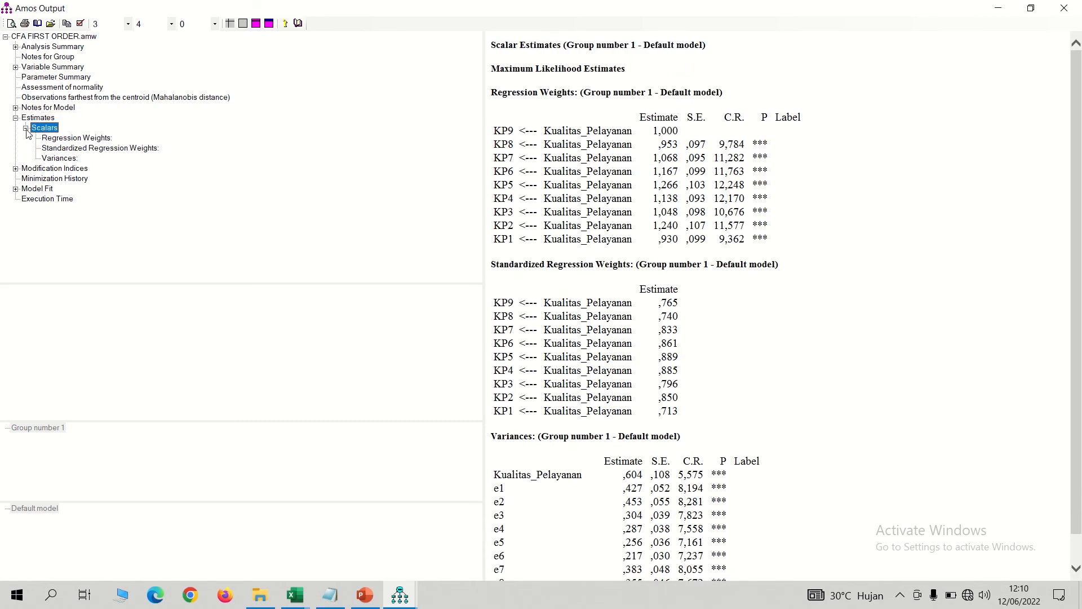
click(89, 150)
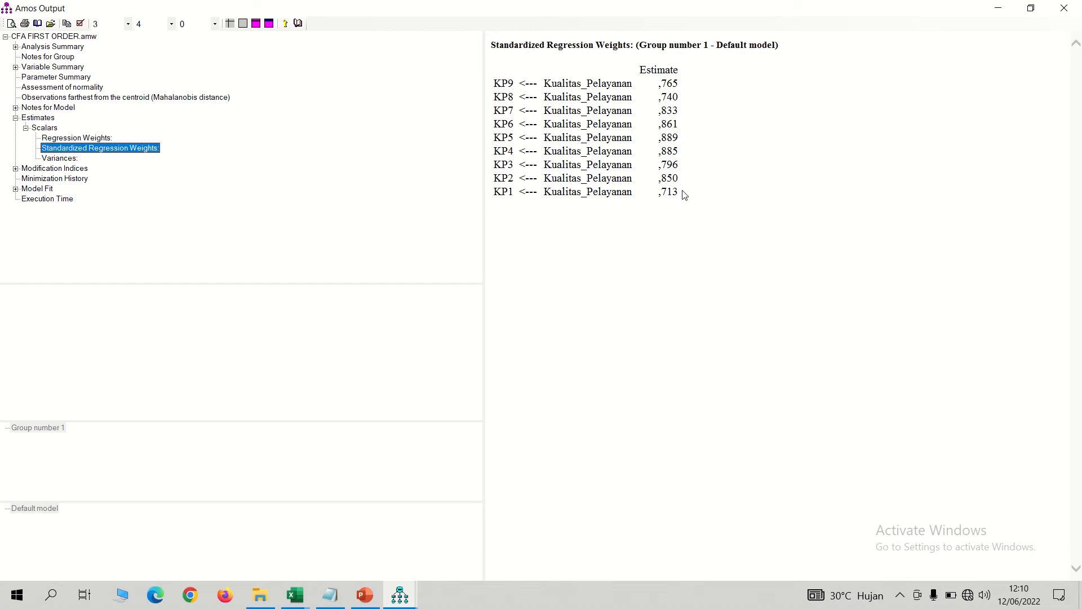
drag(684, 195, 502, 78)
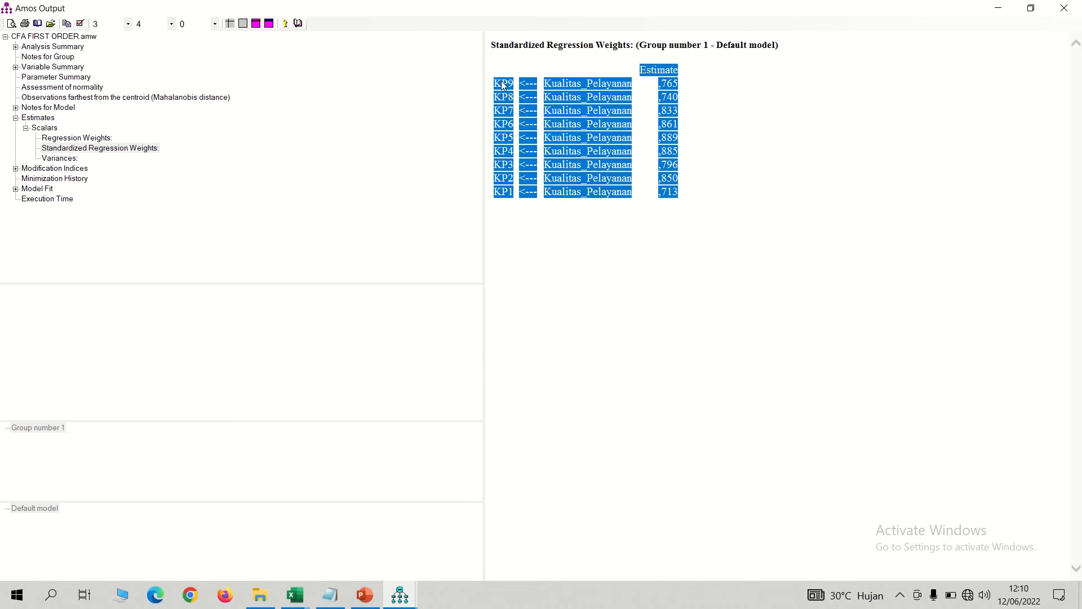
right_click(502, 84)
click(522, 103)
- Switch to the Book1 workbook in Excel and paste the copied loadings table at cell N3 of the RELIABILITAS sheet
click(300, 602)
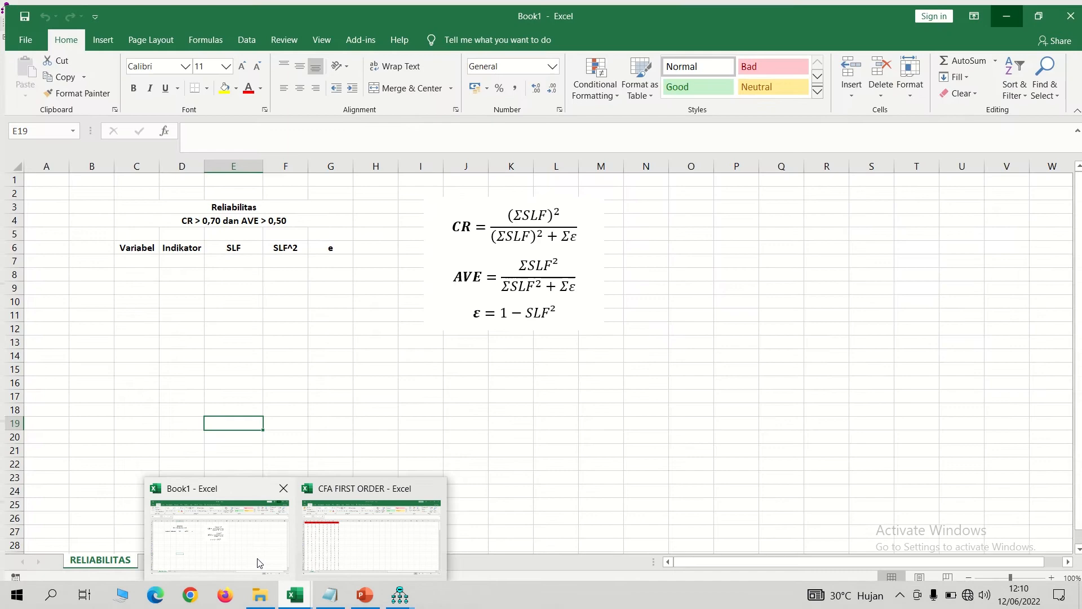
click(261, 560)
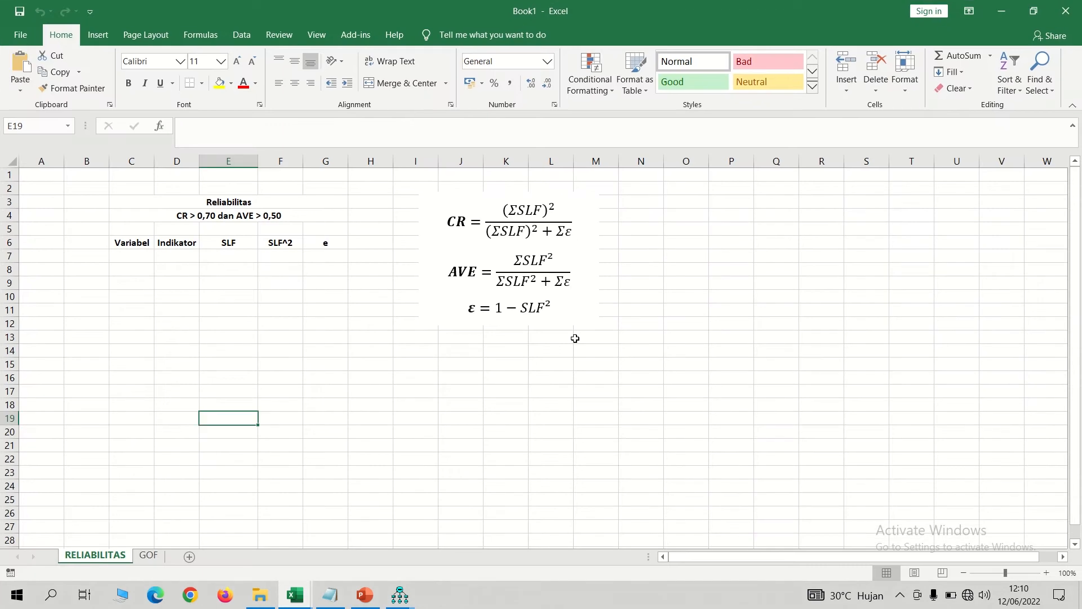
click(652, 201)
key(ctrl+v)
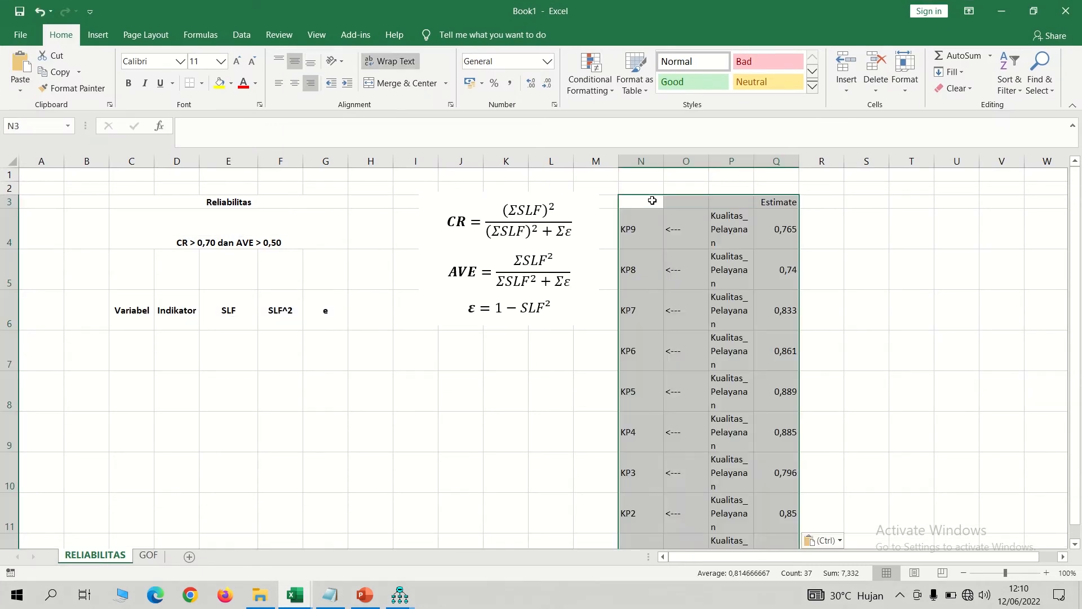
- Widen column P so each Kualitas_Pelayanan entry fits on one line, and reduce the heights of the pasted table's rows
click(728, 161)
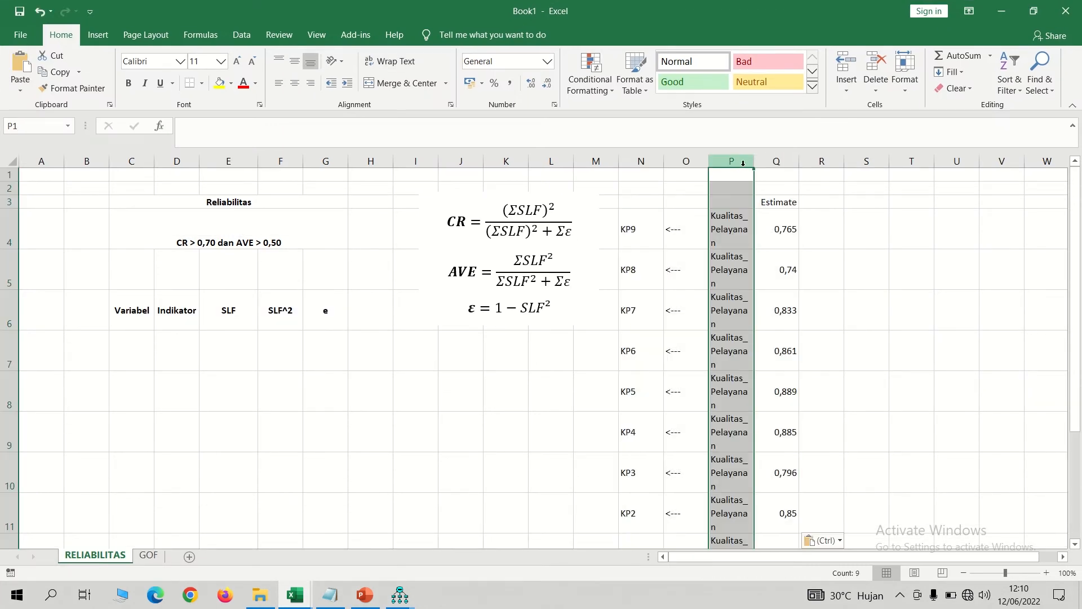
drag(752, 164, 821, 166)
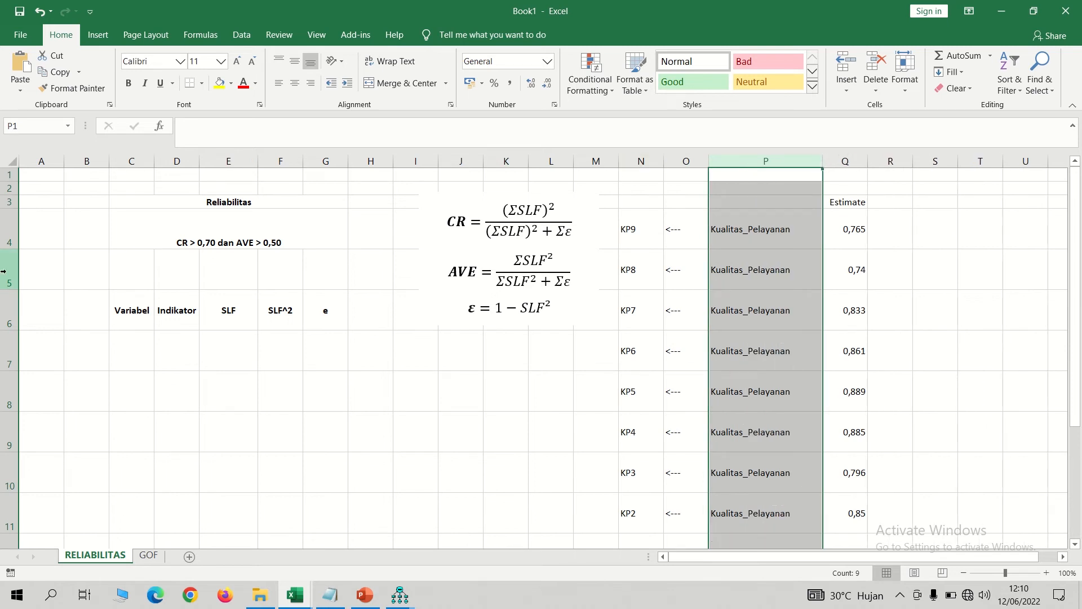
drag(9, 234, 7, 467)
click(691, 327)
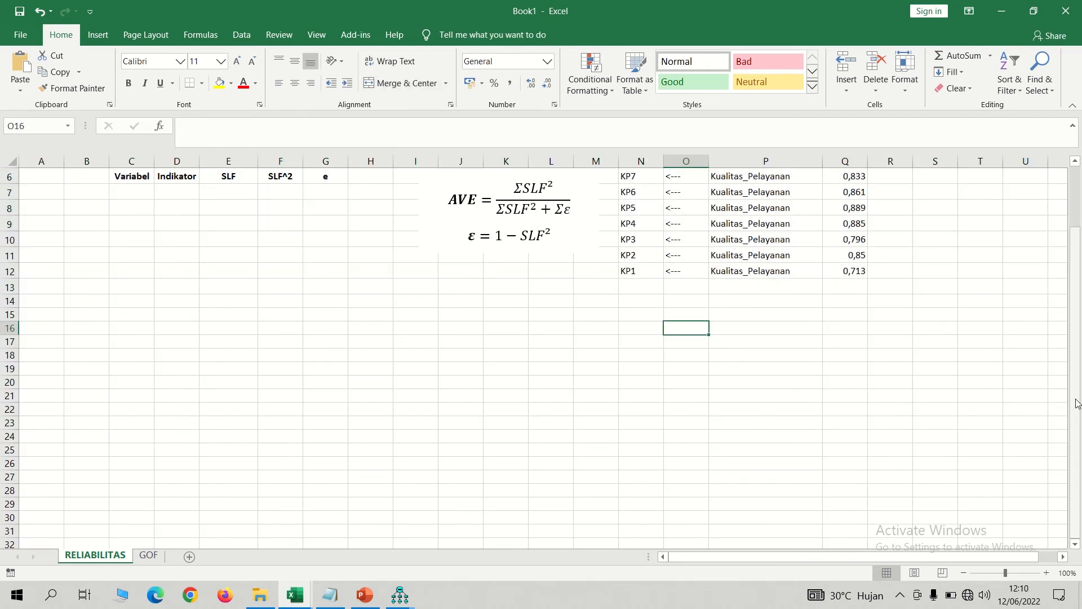
scroll(686, 338, up, 2)
mouse_move(612, 15)
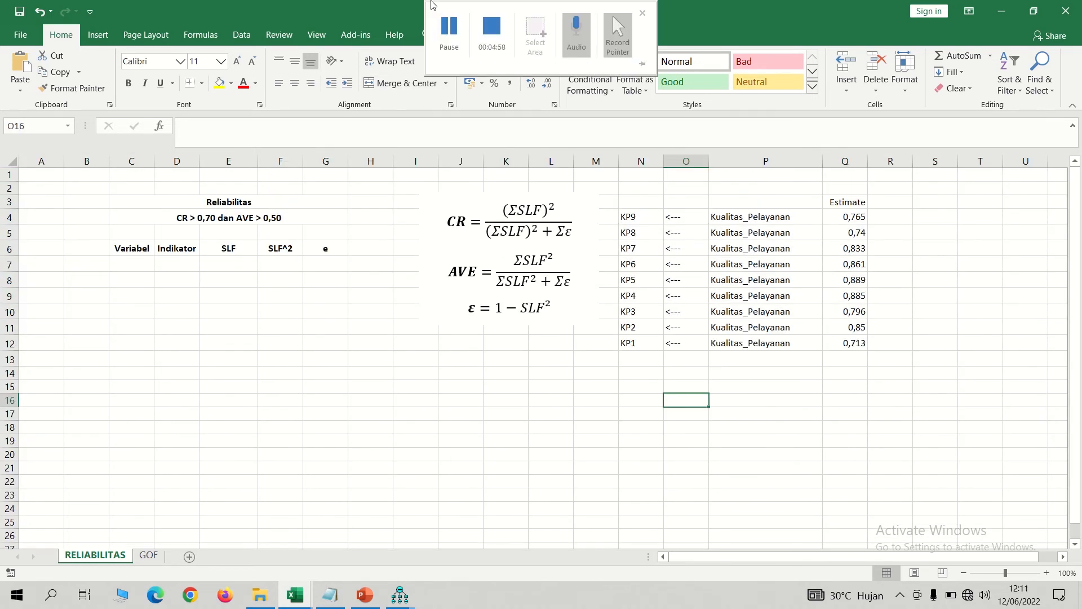
- Copy the nine estimates from Q4:Q12 into the SLF column starting at E7
click(846, 216)
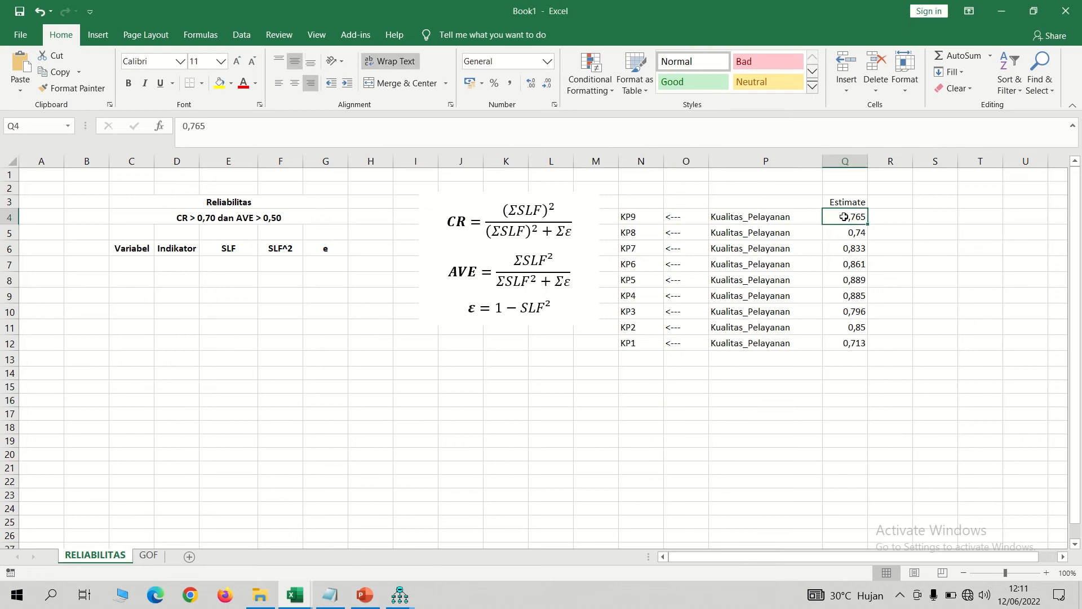
drag(844, 217, 854, 337)
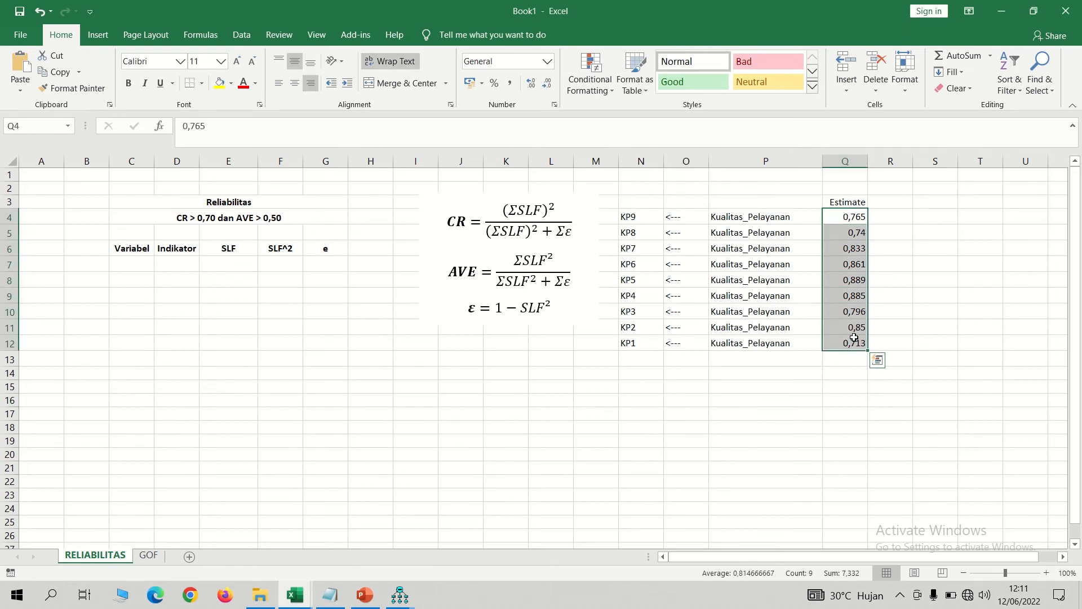
key(ctrl+c)
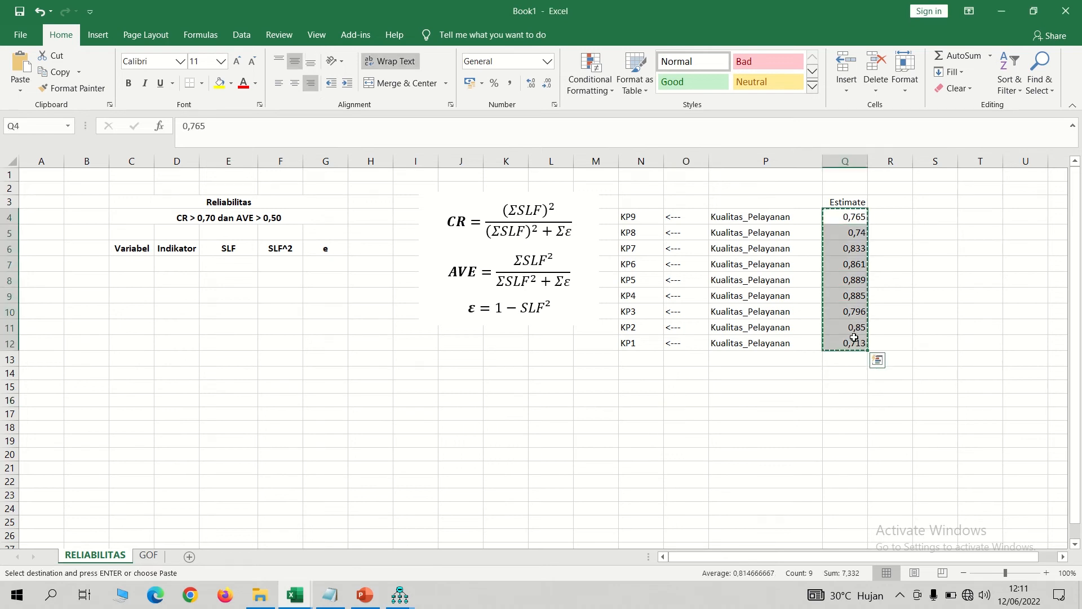
click(221, 262)
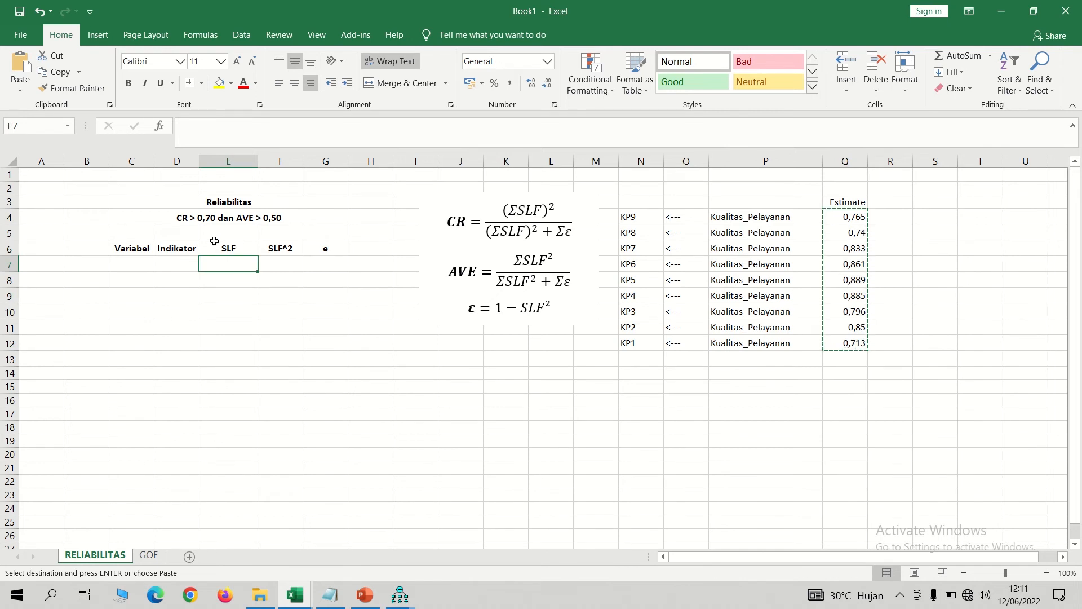
key(ctrl+v)
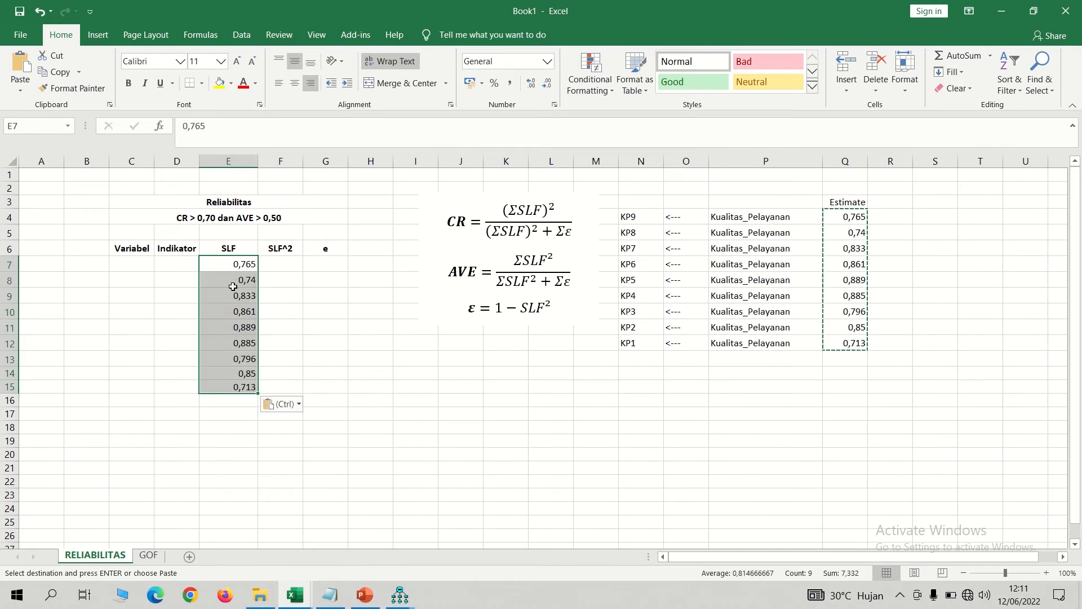
- Copy the indicator names KP9 to KP1 from N4:N12 into the Indikator column starting at D7
click(168, 262)
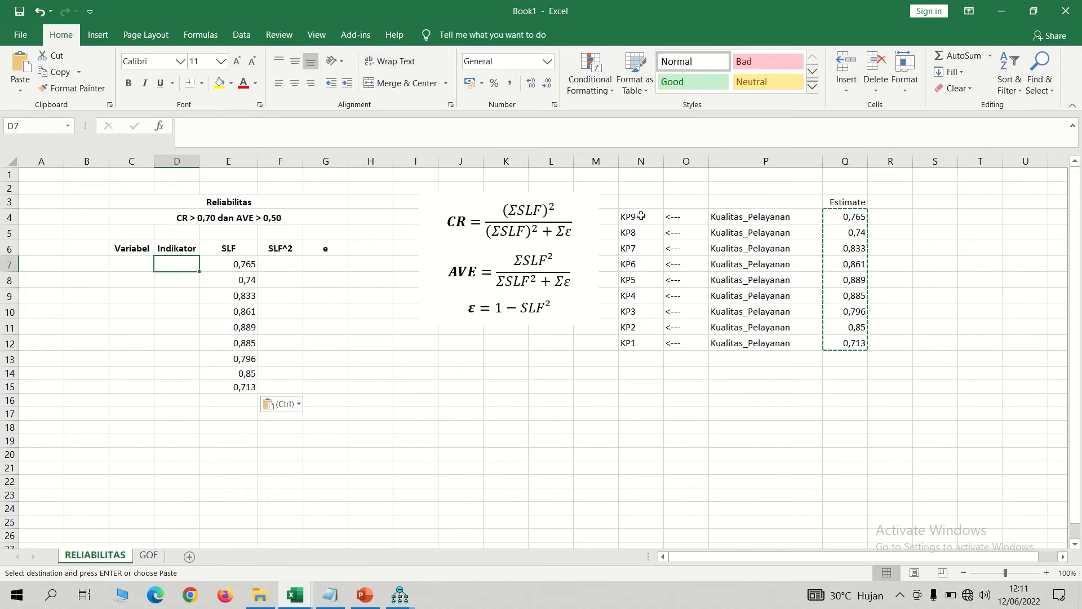
drag(641, 216, 640, 343)
key(ctrl+c)
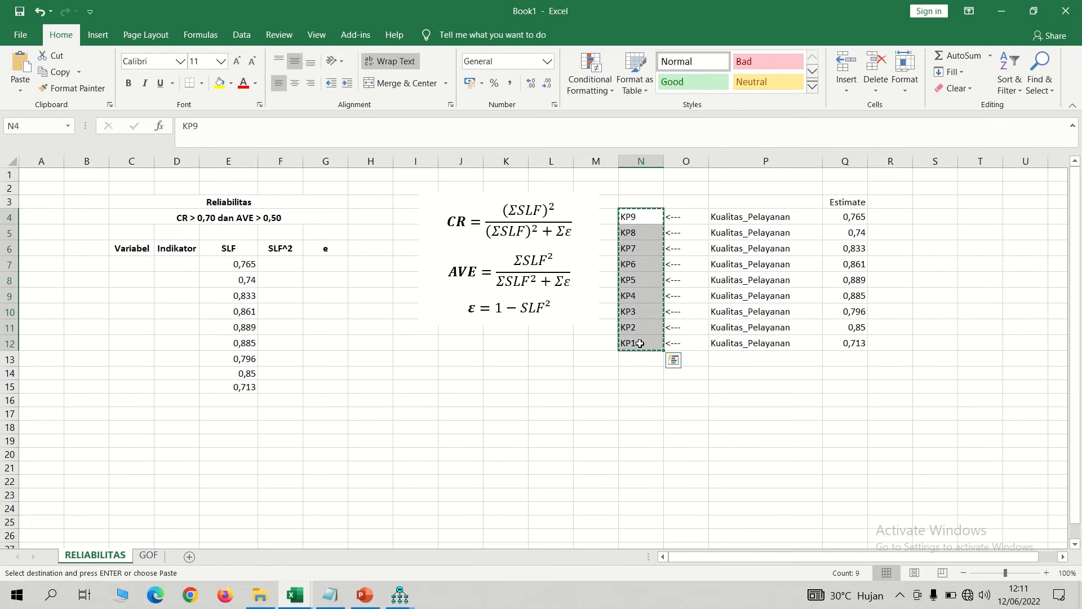
click(178, 263)
key(ctrl+v)
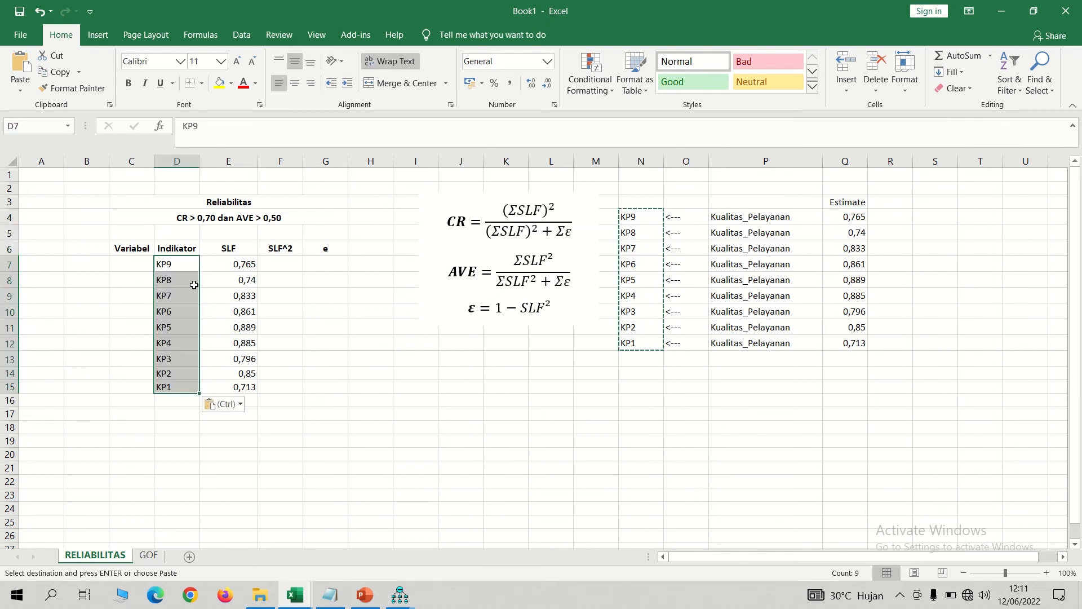
- Merge and center C7:C15 under Variabel and fill it with the text Kualitas_Pelayanan copied from P4
drag(132, 263, 133, 387)
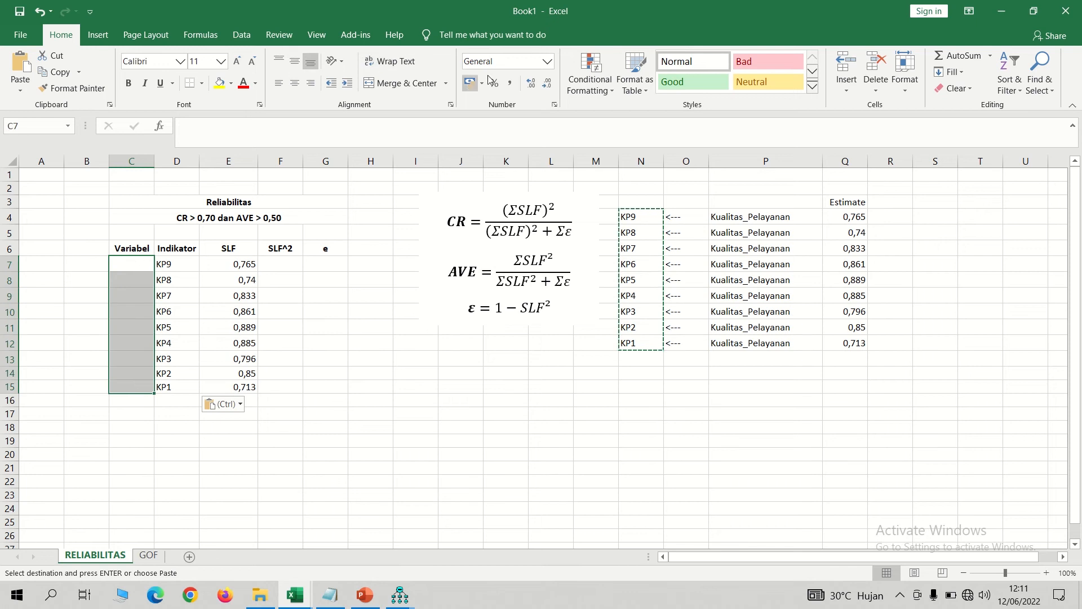
click(399, 83)
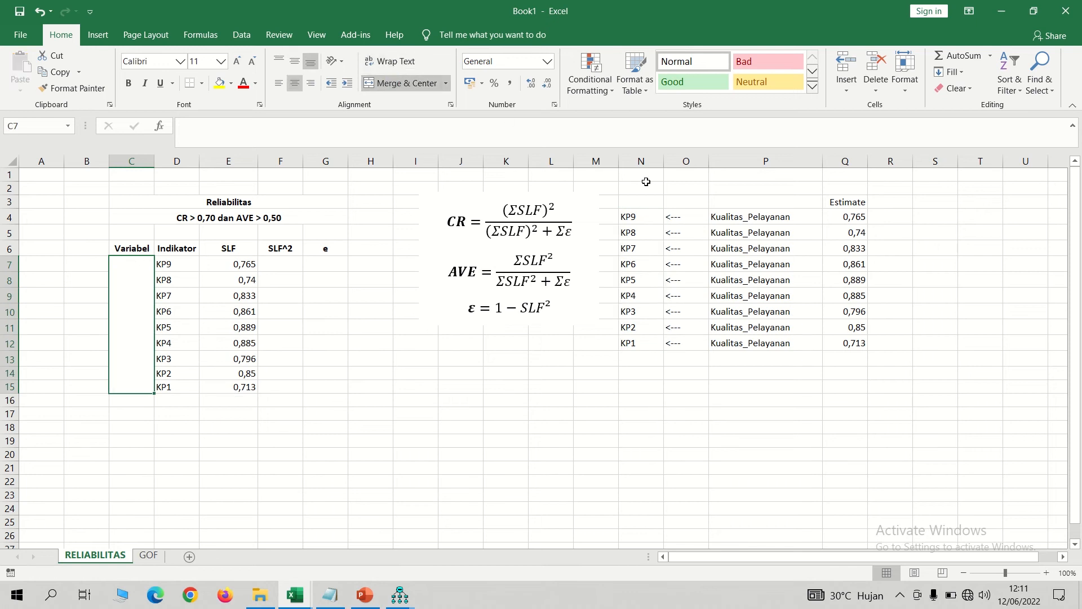
click(740, 217)
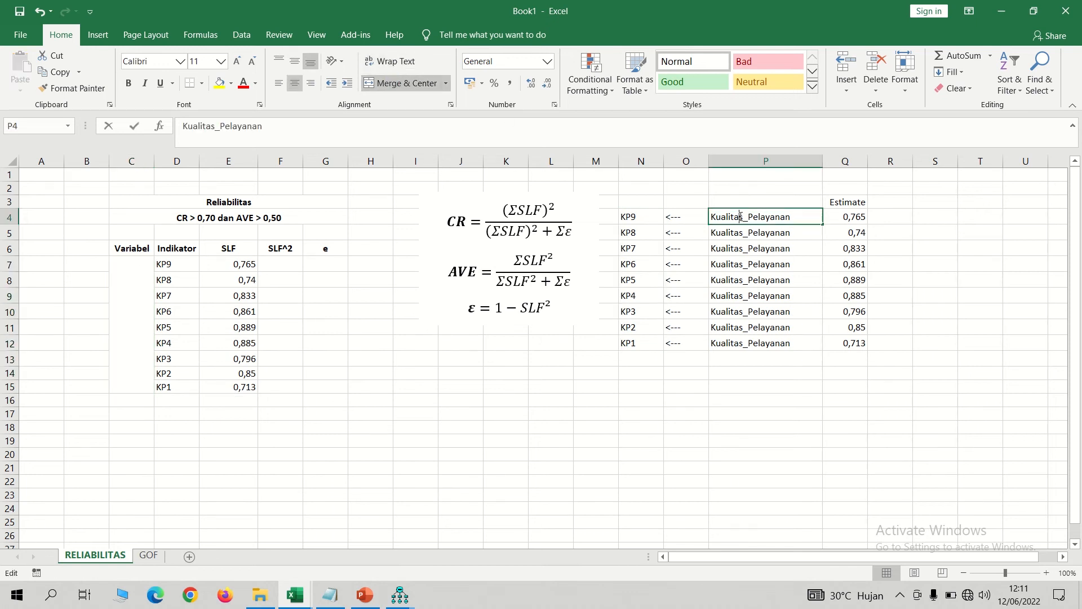
double_click(740, 217)
drag(791, 216, 709, 220)
key(ctrl+c)
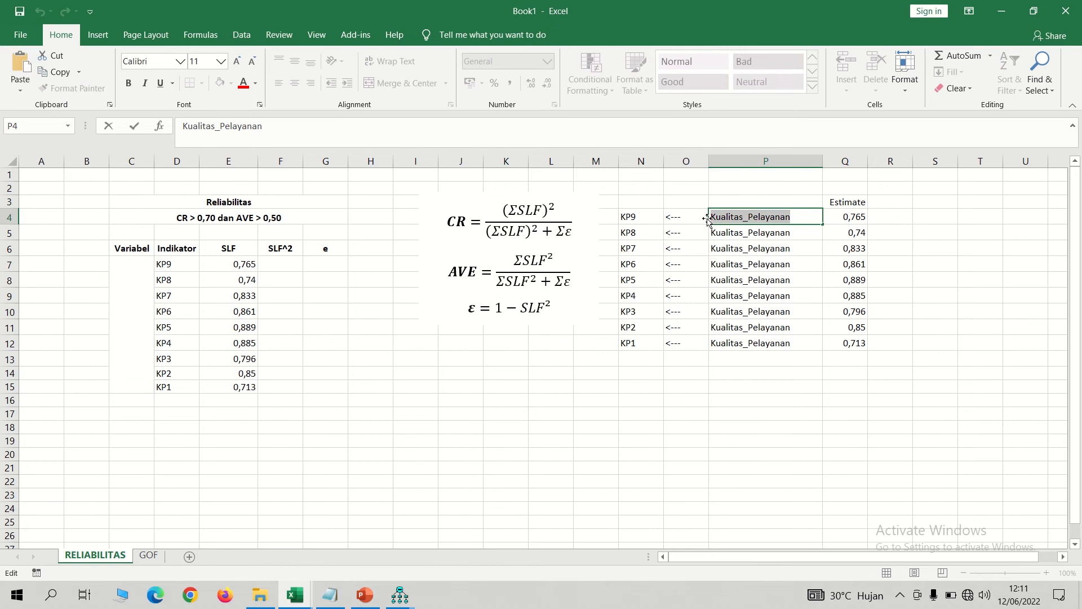
click(146, 284)
key(ctrl+v)
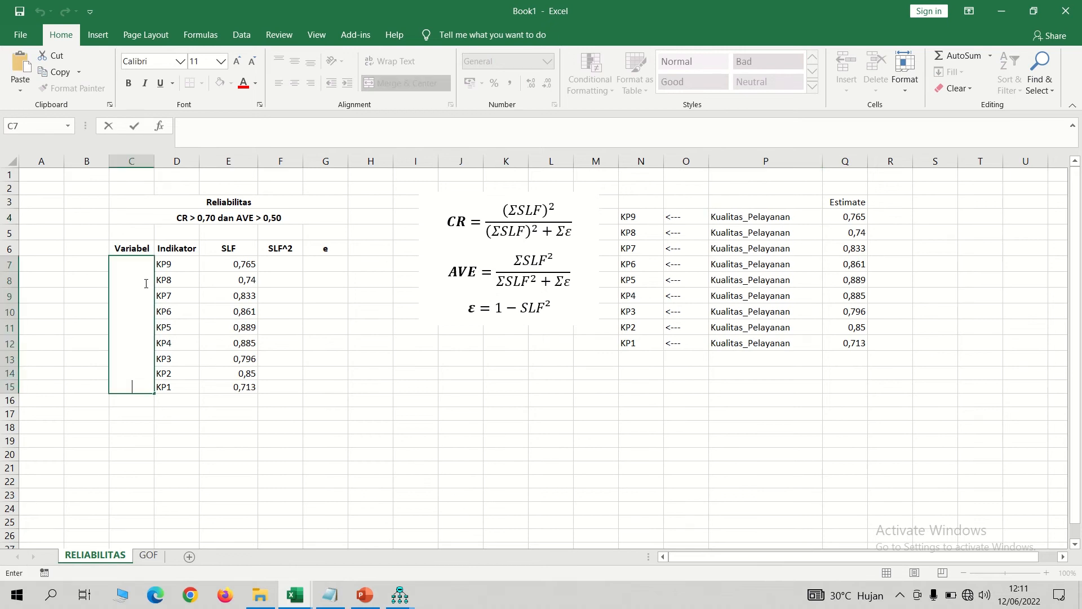
click(261, 507)
- Wrap and vertically center the merged Kualitas_Pelayanan cell, and widen column C so the name fits on one line
click(131, 346)
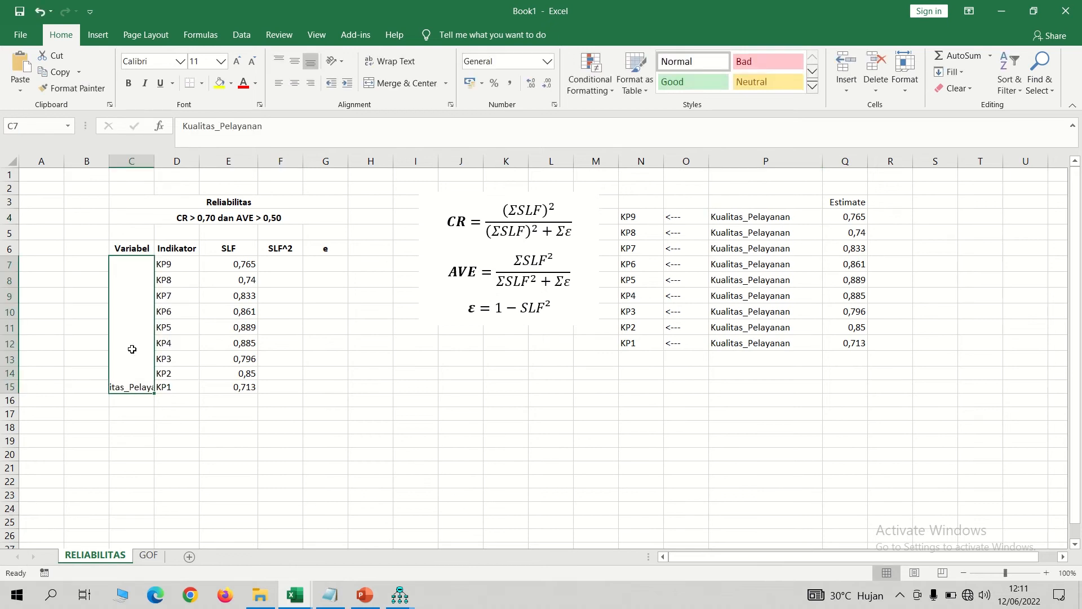
click(396, 69)
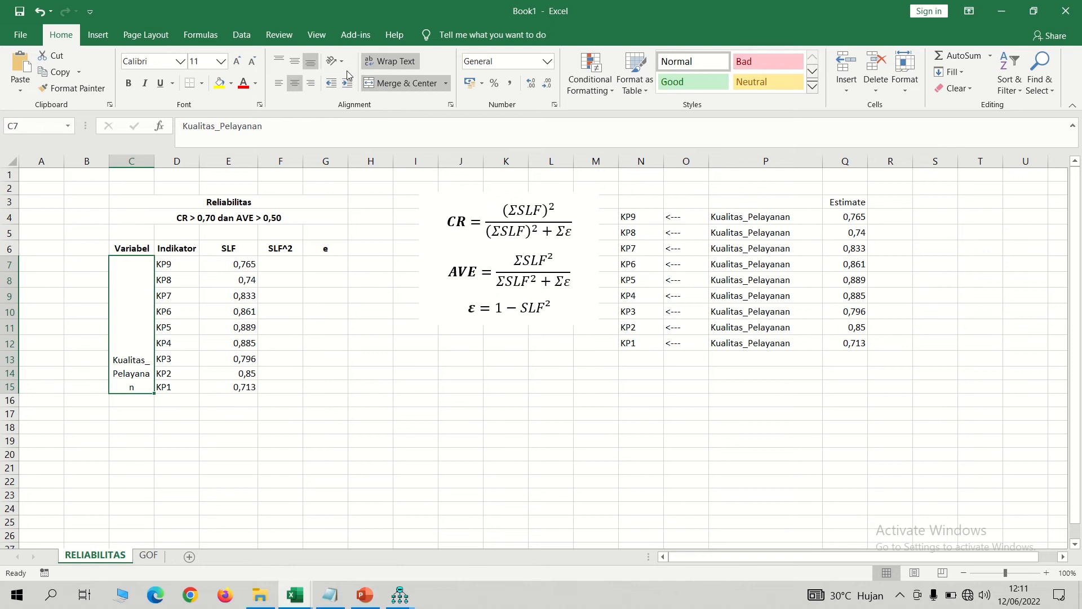
click(301, 64)
drag(155, 162, 214, 164)
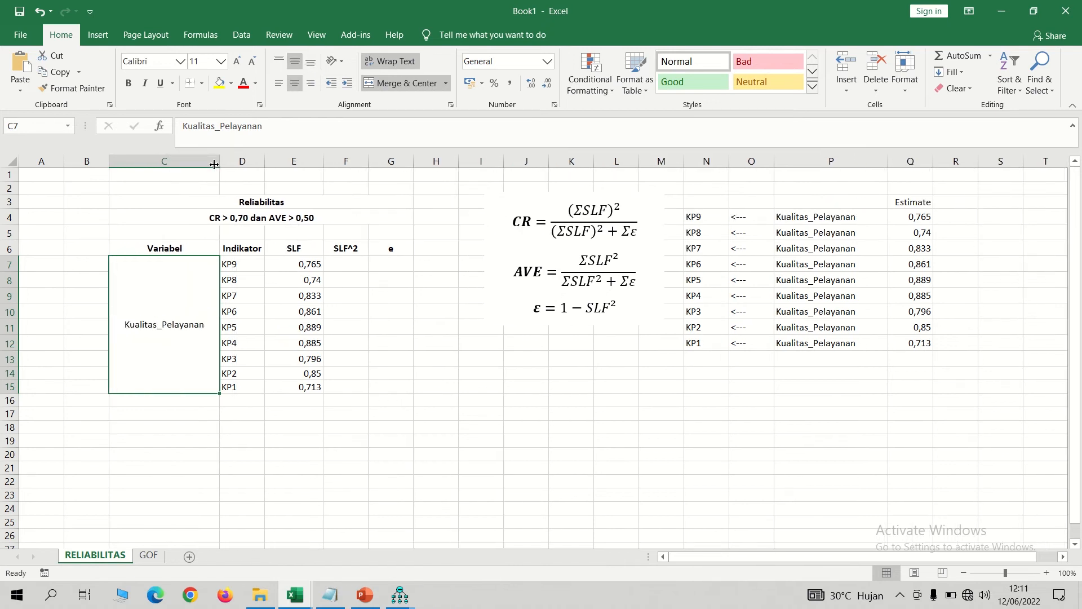
click(383, 422)
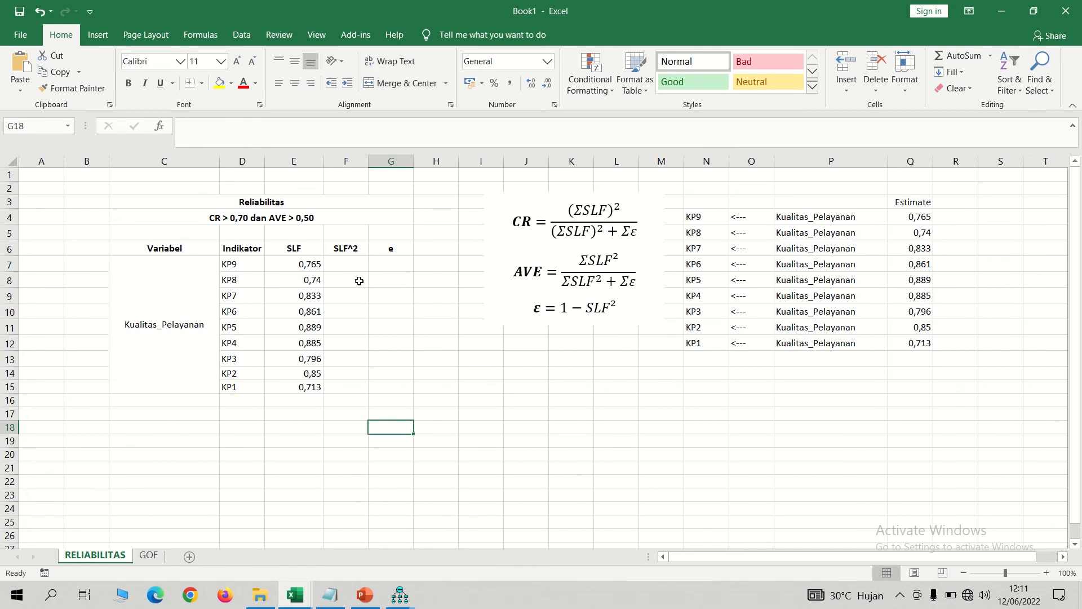
- Compute the squared loading of KP9 in F7 with the formula =E7^2
click(290, 260)
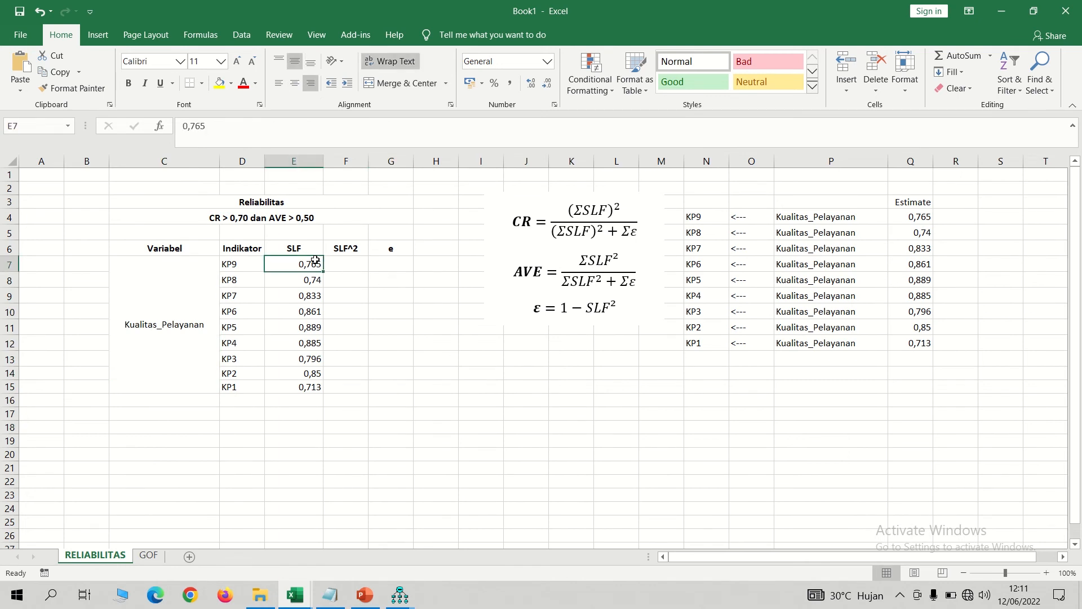
click(348, 261)
text(=)
key(Left)
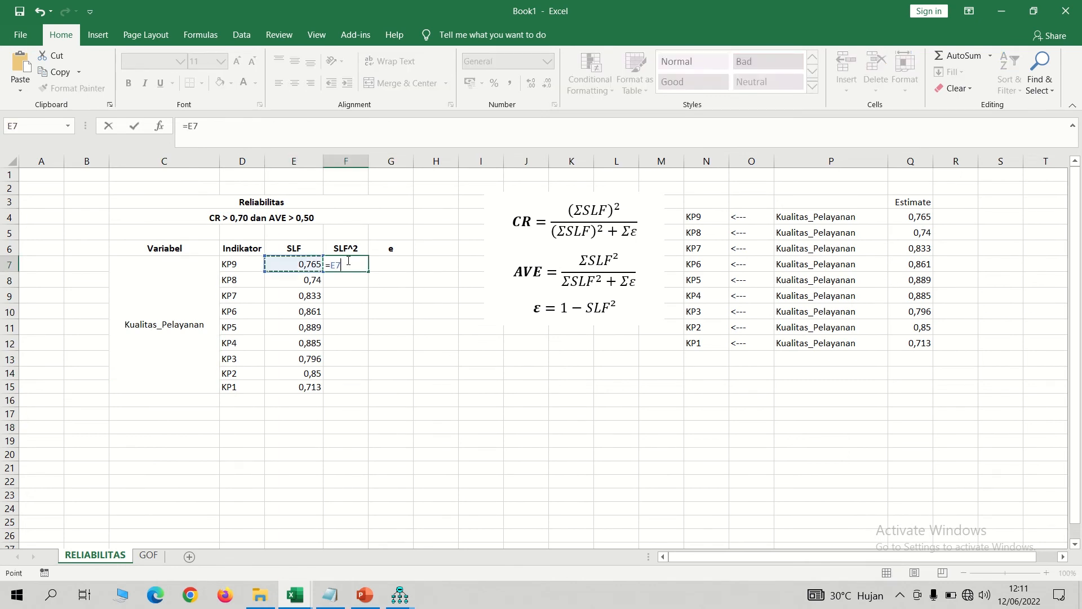
text(^2)
key(Return)
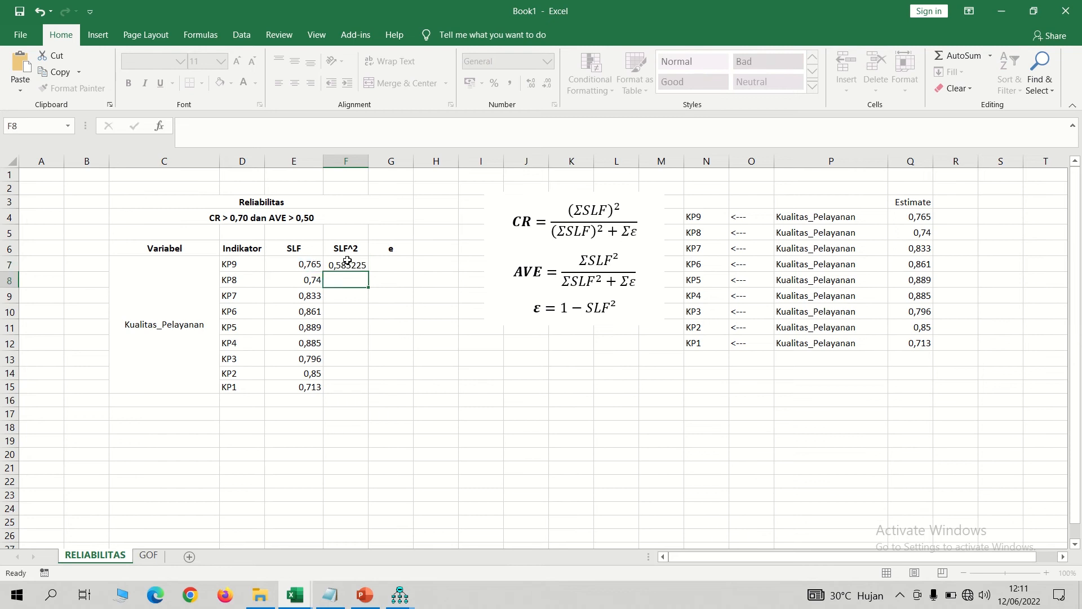
- Compute the error term of KP9 in G7 with =1-F7, and fill the F7:G7 formulas down to row 15
click(386, 262)
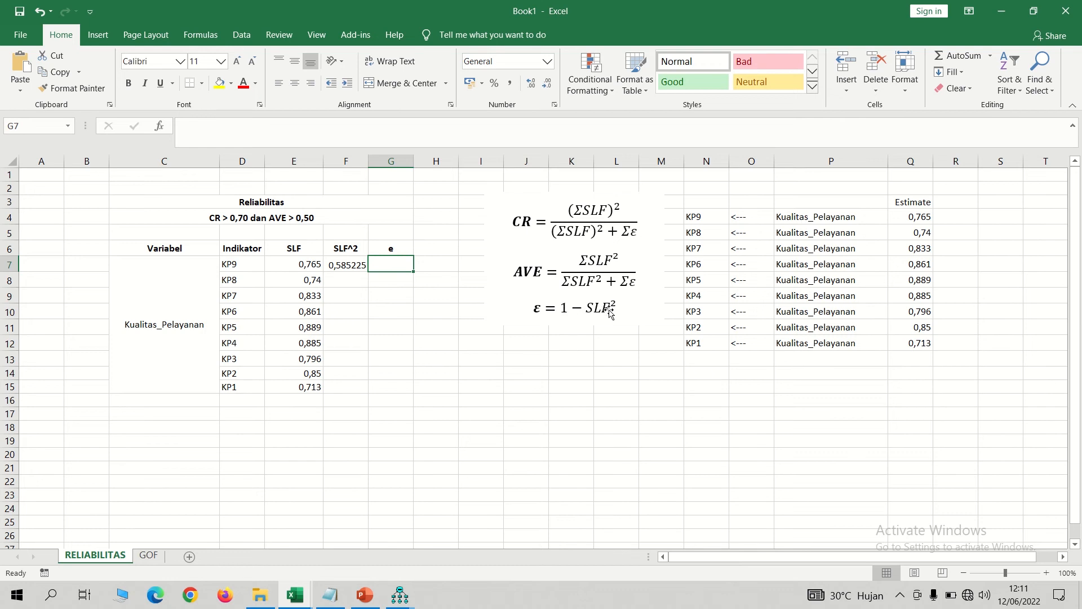
text(=)
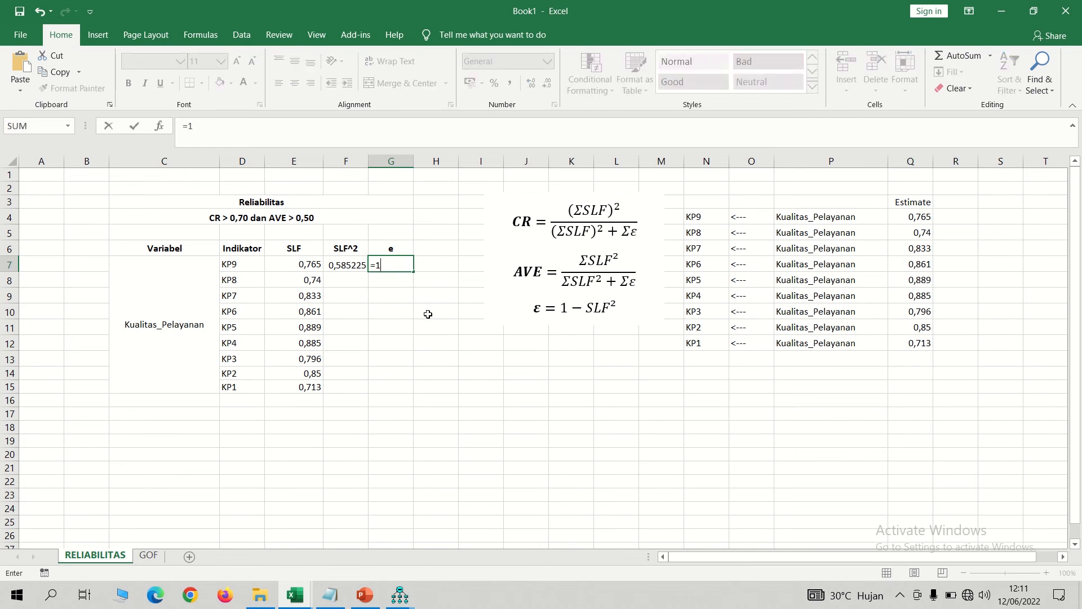
text(1-)
click(348, 266)
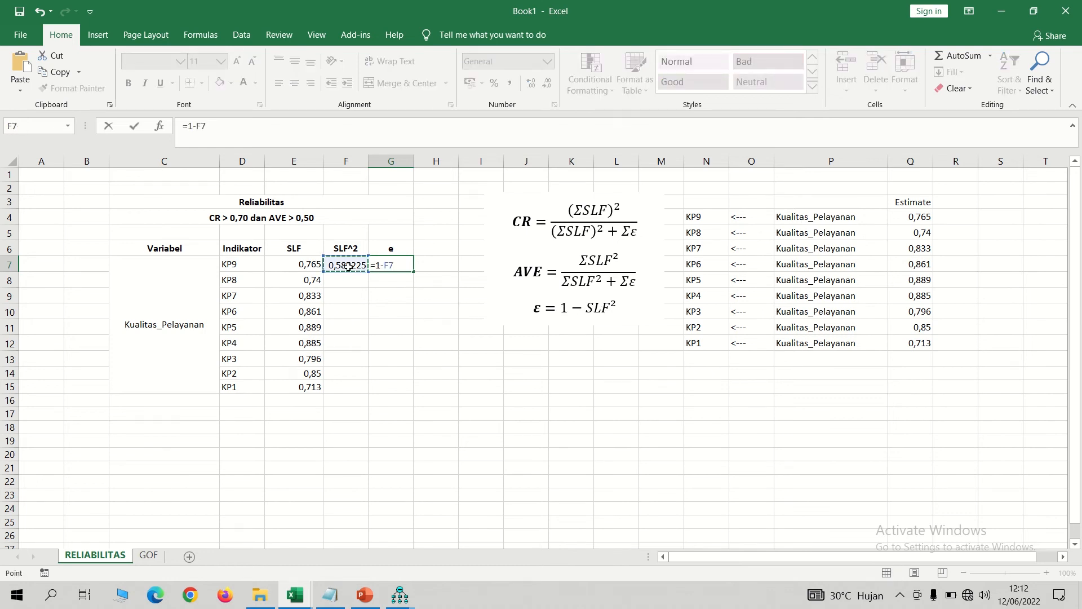
key(Return)
drag(348, 267, 410, 393)
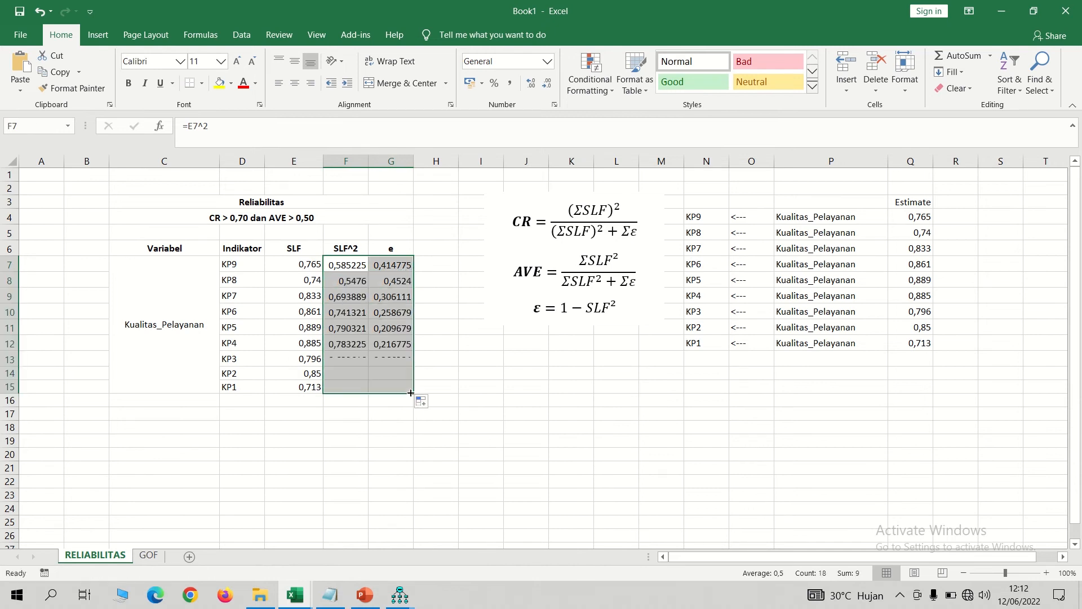
- Sum the SLF loadings in E16 with =SUM(E7:E15) and fill the total across to G16
click(311, 401)
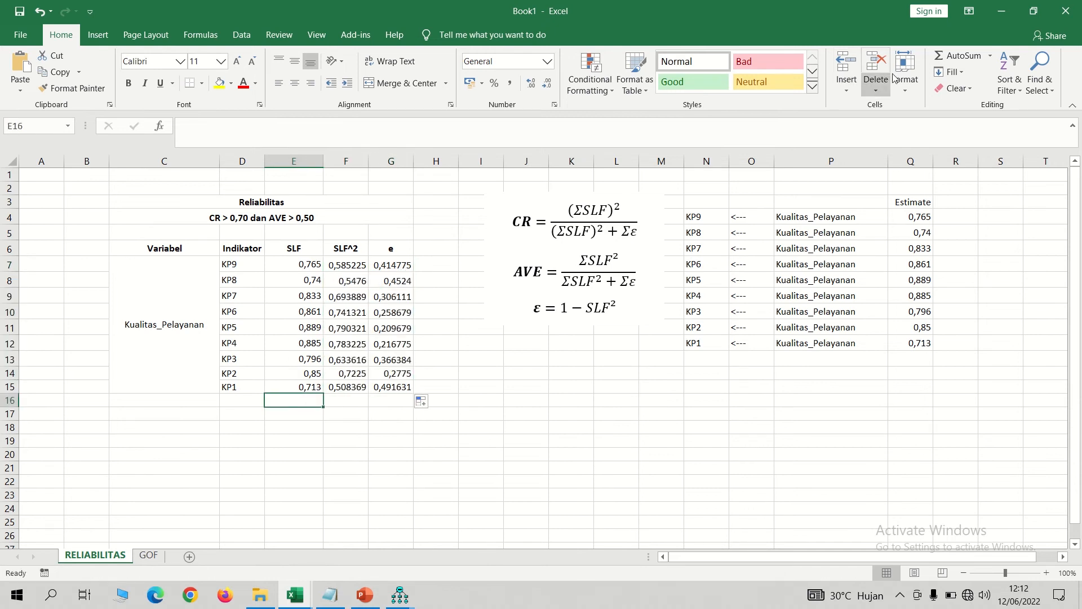
click(938, 58)
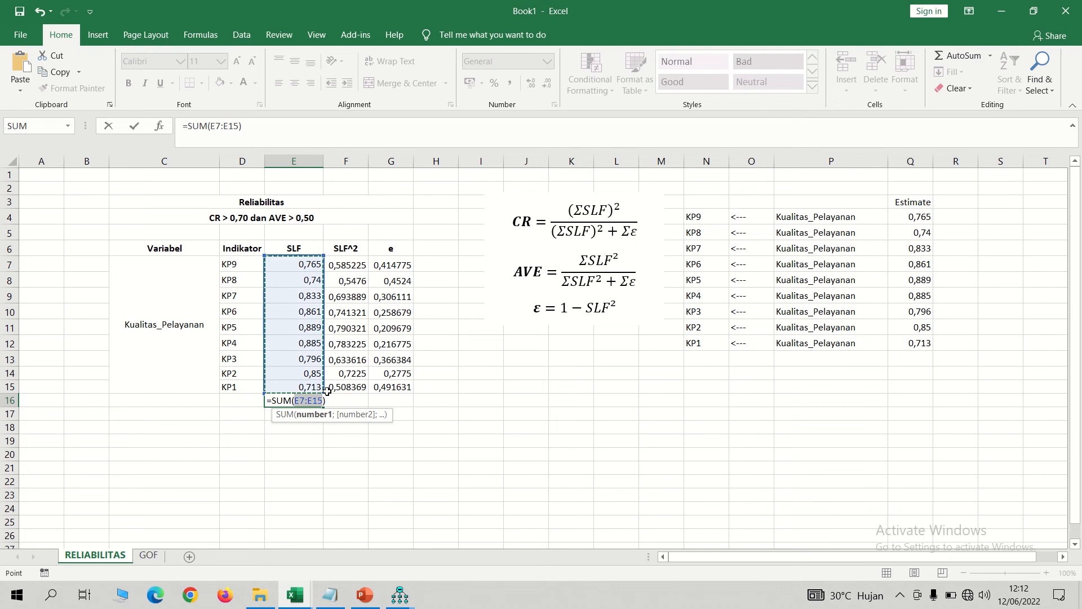
key(Return)
click(305, 401)
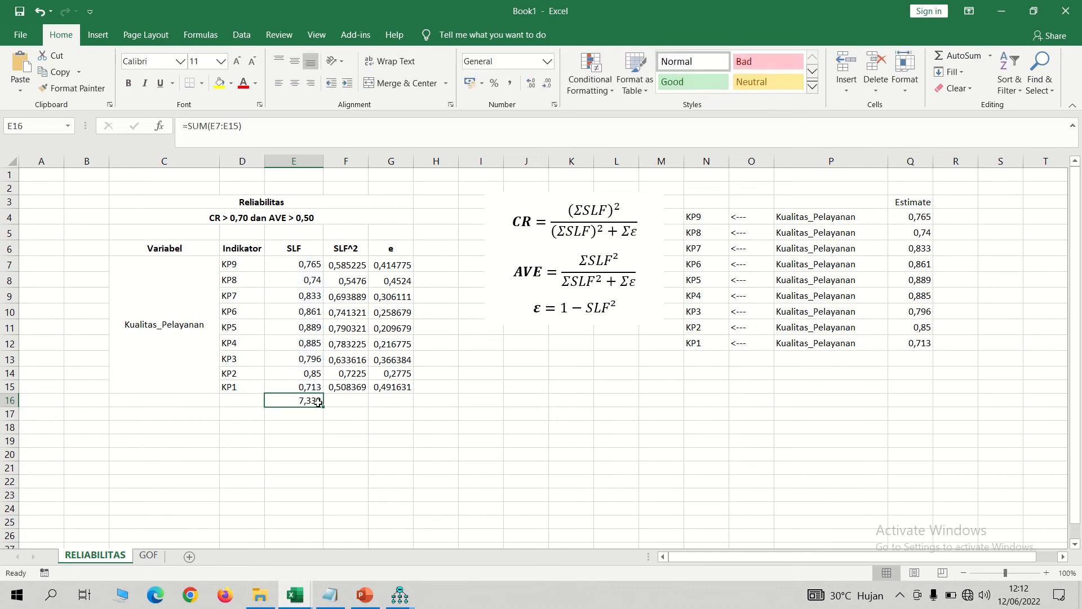
drag(325, 405, 399, 402)
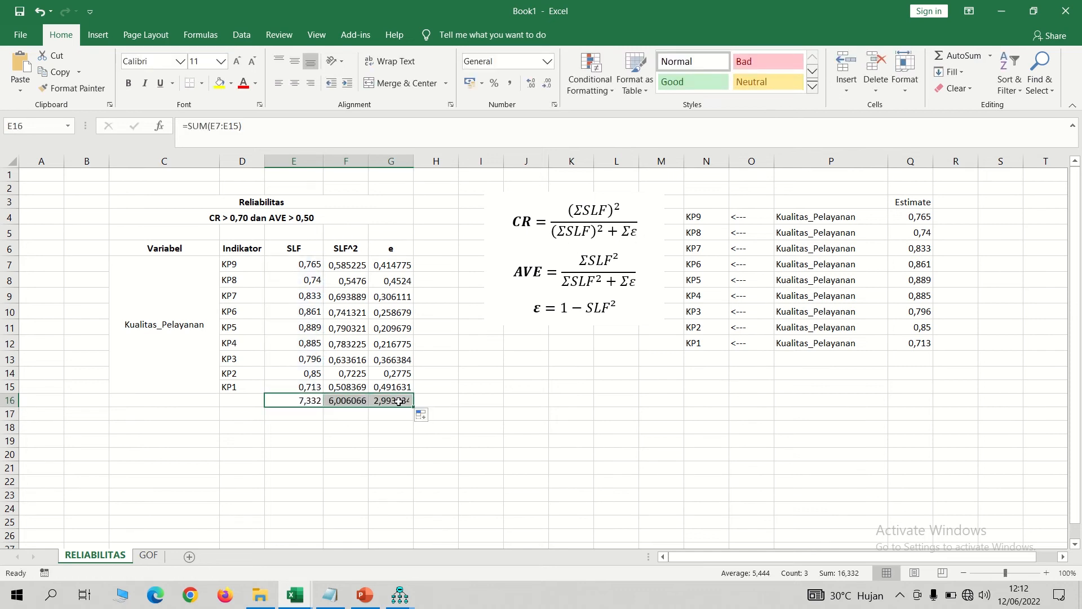
click(389, 428)
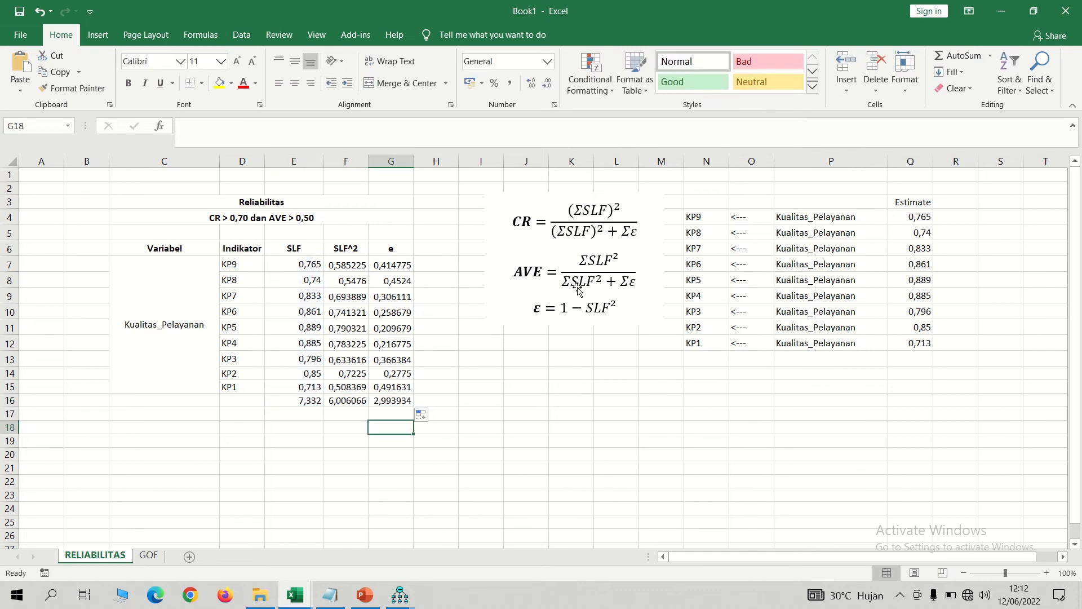
- Square the summed SLF in E17 with the formula =E16^2
click(298, 248)
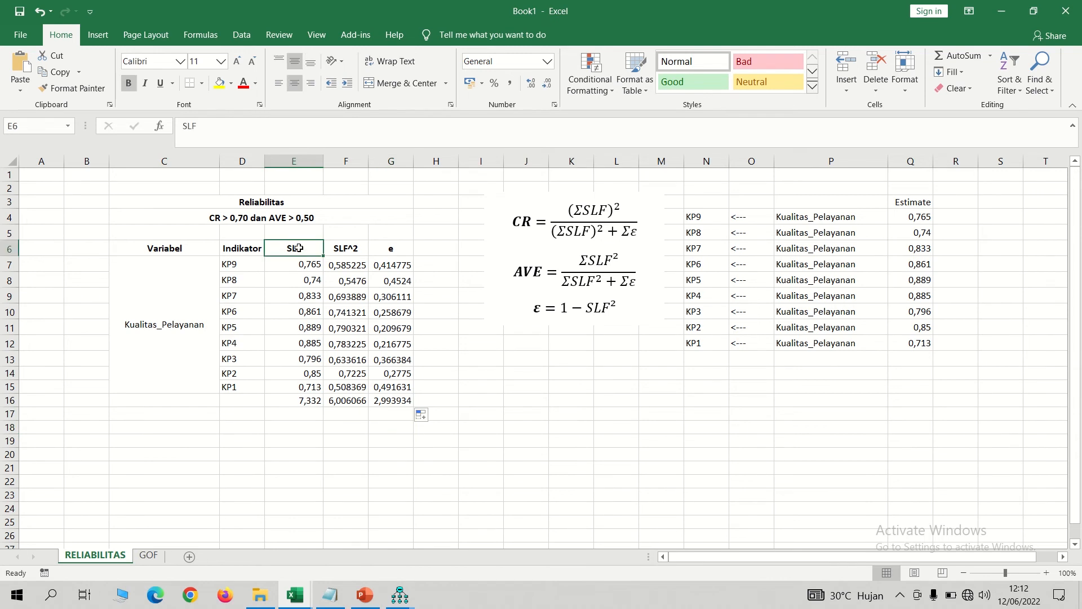
click(303, 394)
click(300, 415)
text(=)
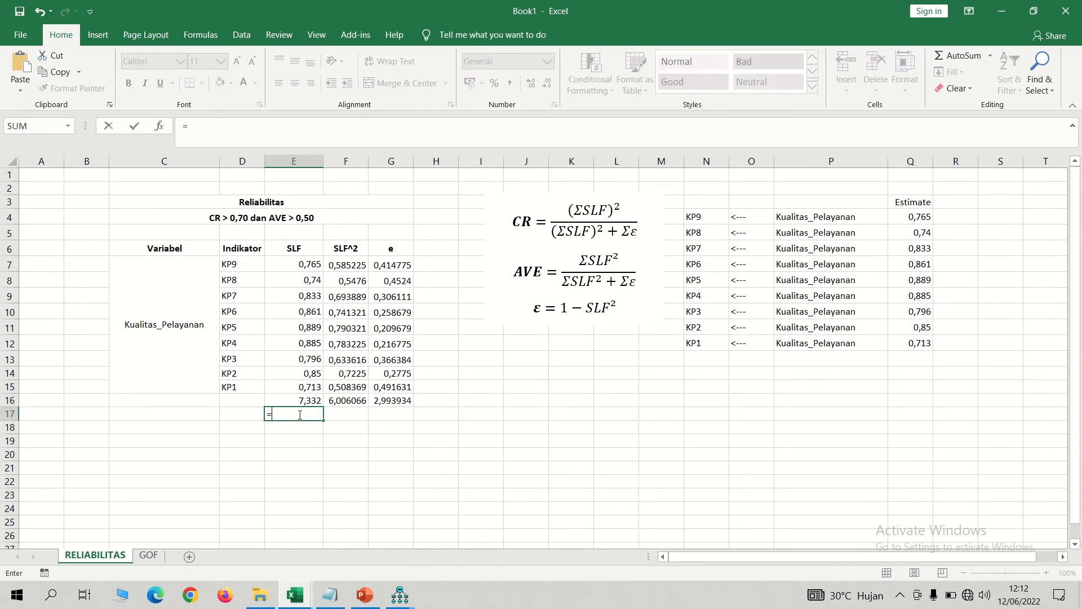
click(299, 402)
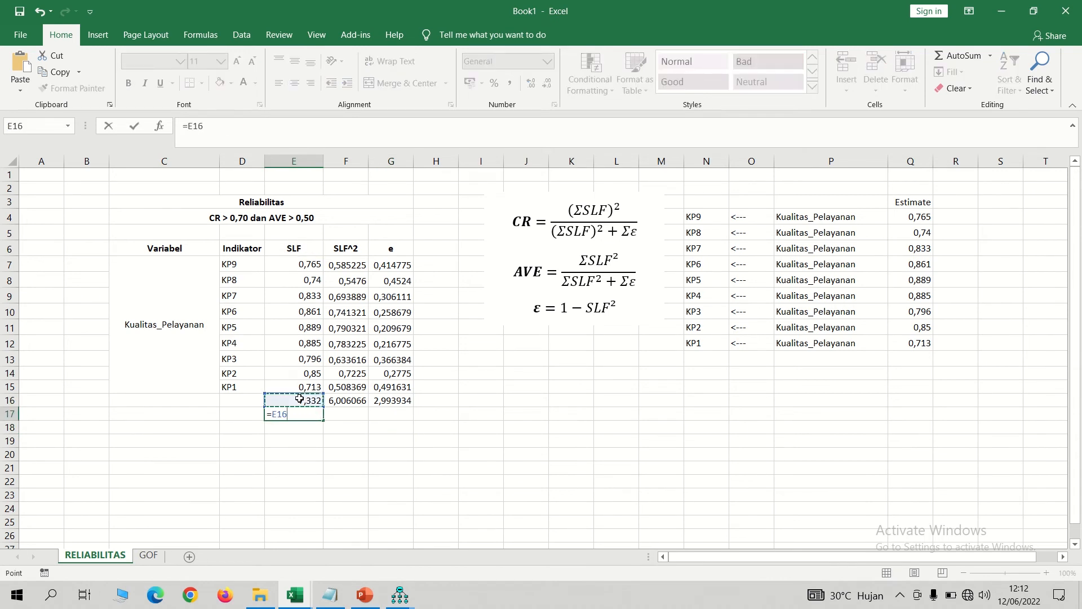
text(^2)
key(Return)
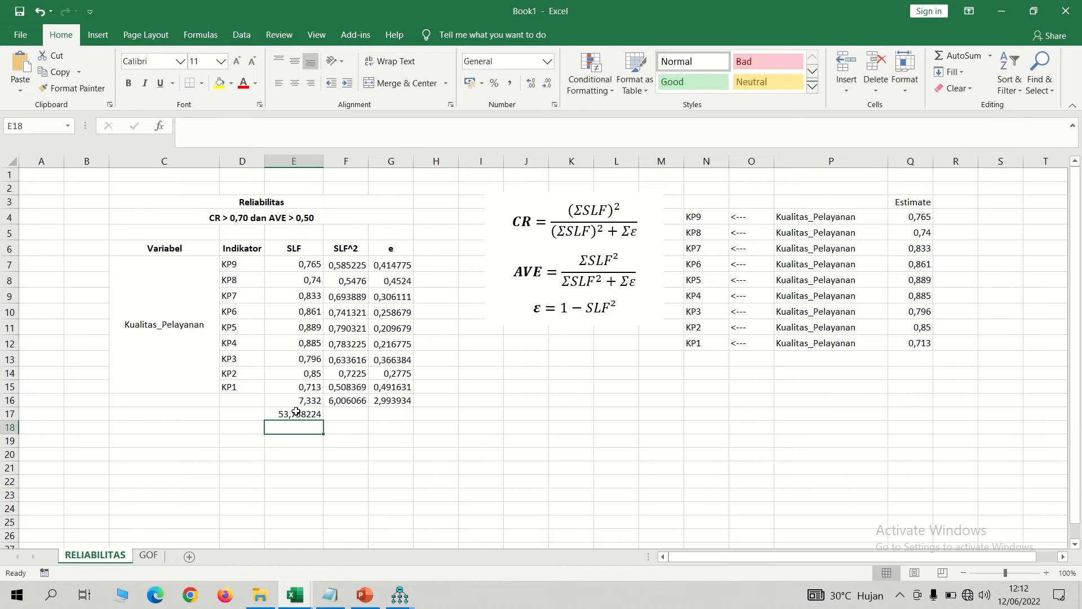
- Make the squared sum in E17 and the totals in F16 and G16 bold
click(295, 414)
ctrl+click(343, 400)
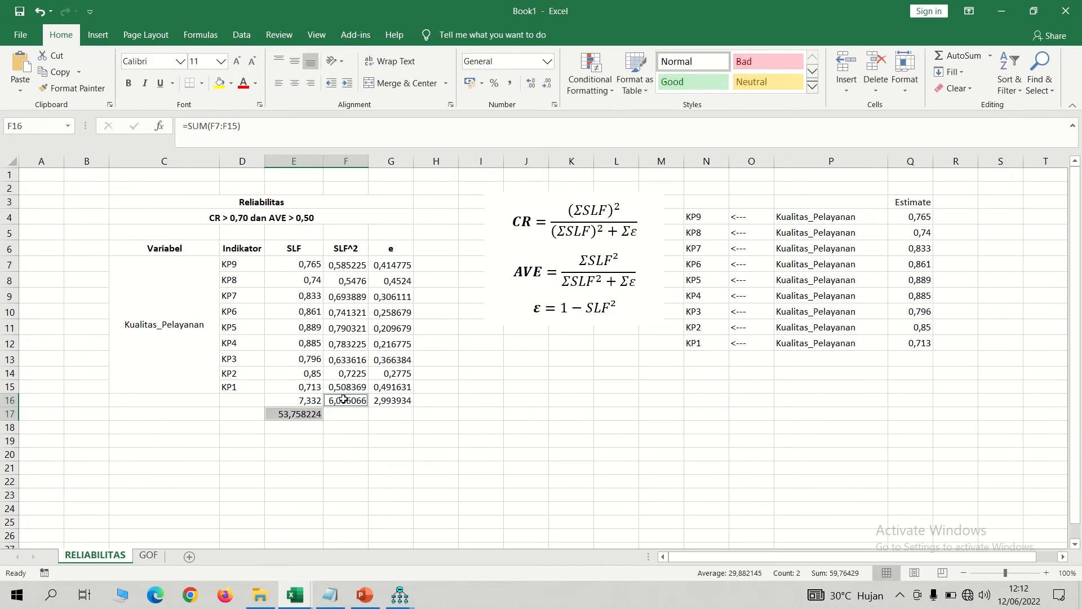
ctrl+click(385, 400)
key(ctrl+b)
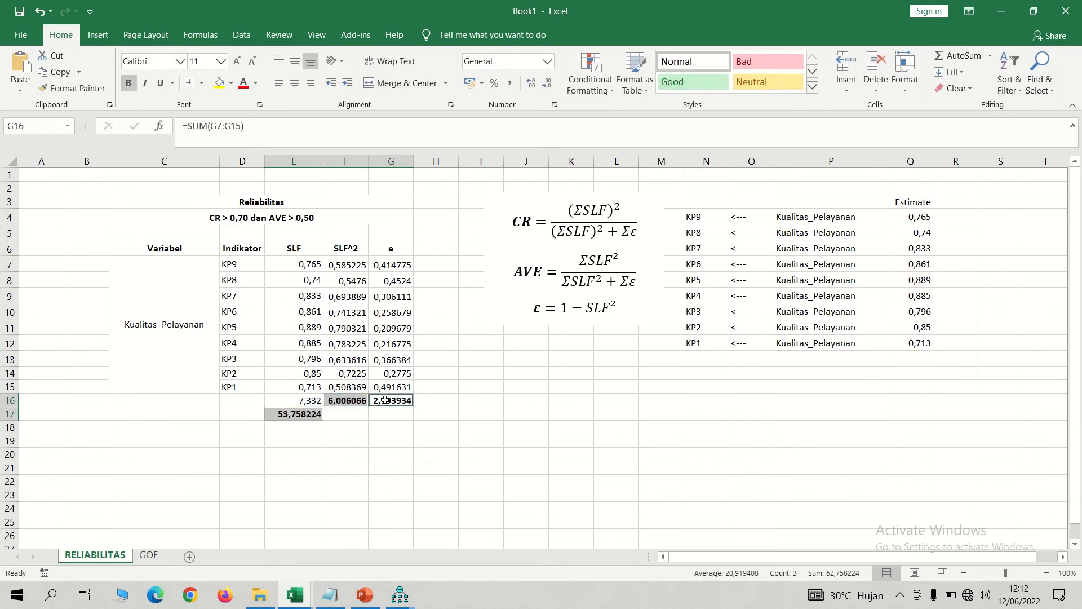
click(455, 437)
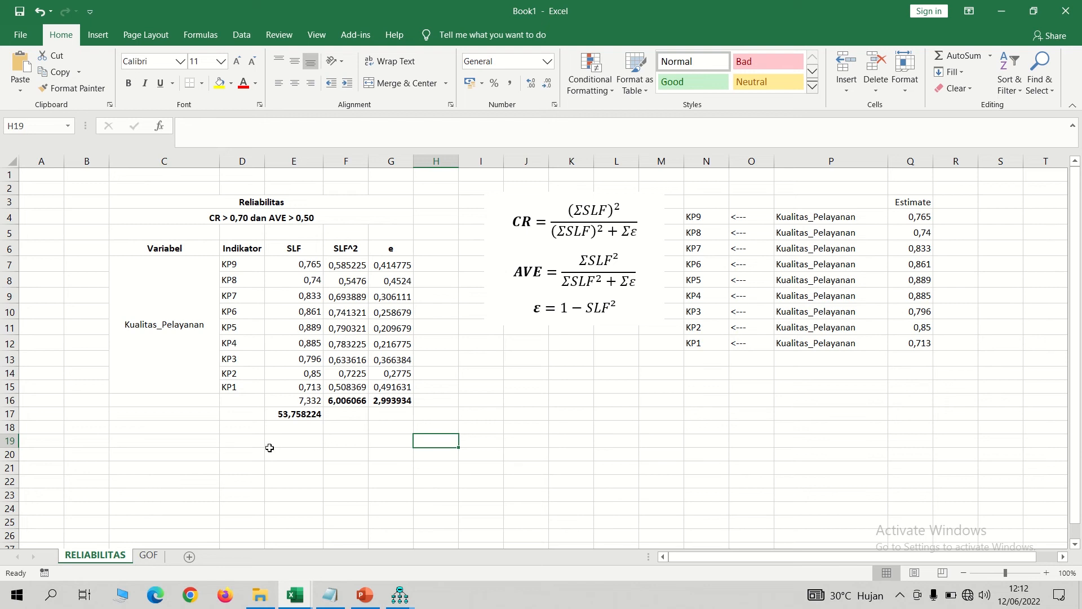
- Enter the label CR in D19 and apply bold to both D19 and E19
click(246, 441)
text(CR)
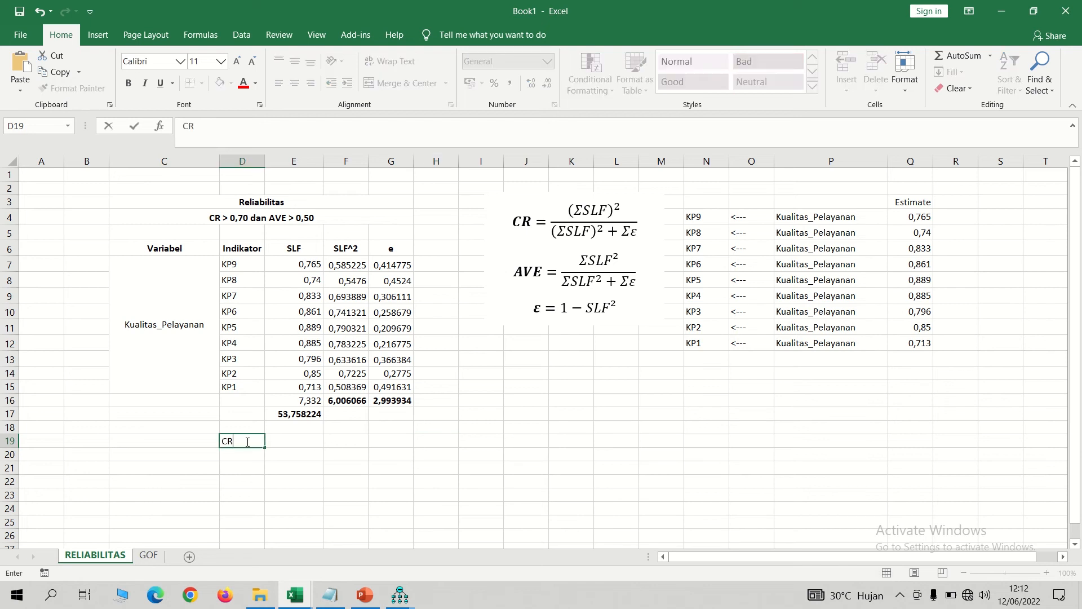
key(Right)
key(Left)
key(ctrl+b)
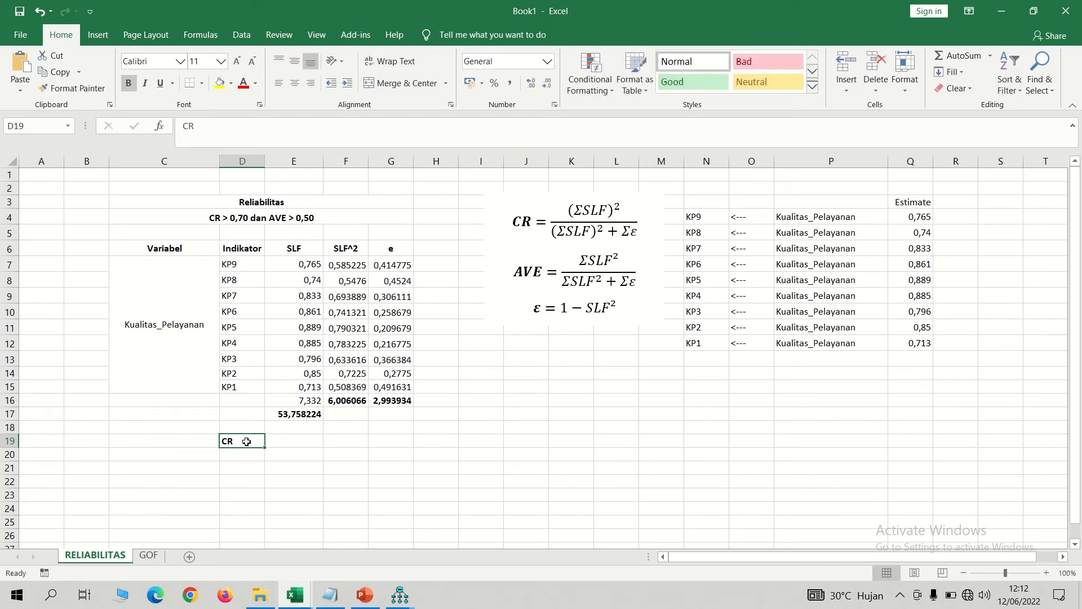
key(Right)
key(ctrl+b)
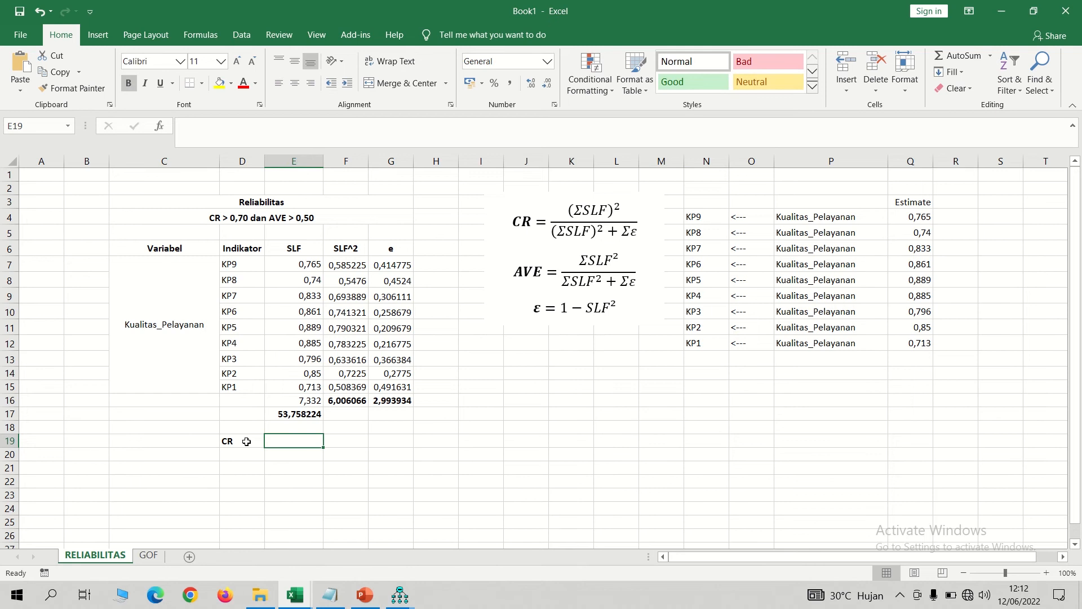
- Compute the composite reliability in E19 with the formula =E17/(E17+G16)
text(=)
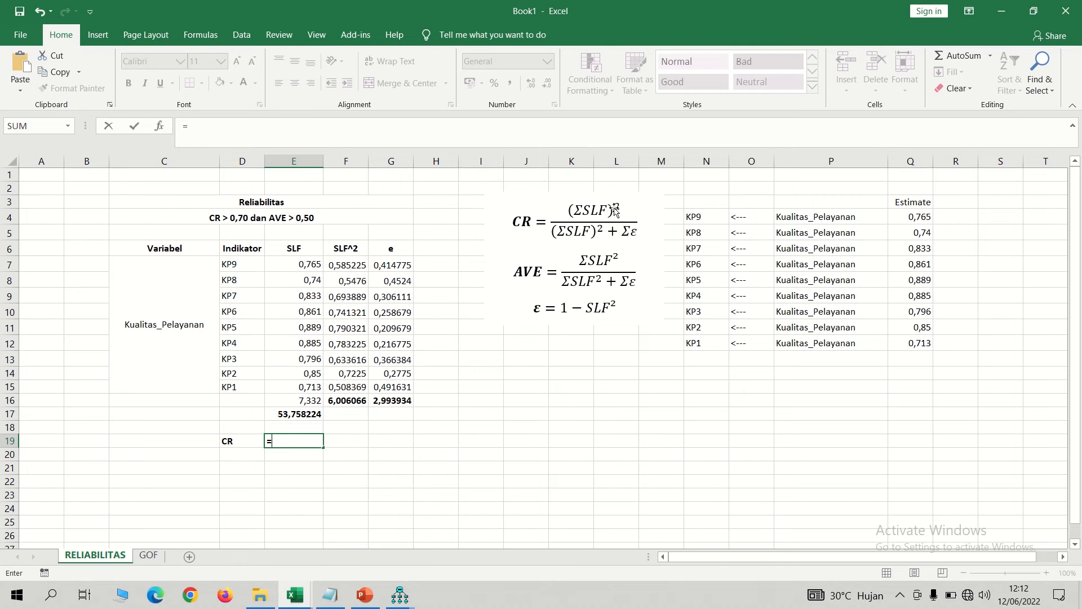
click(291, 414)
text(/)
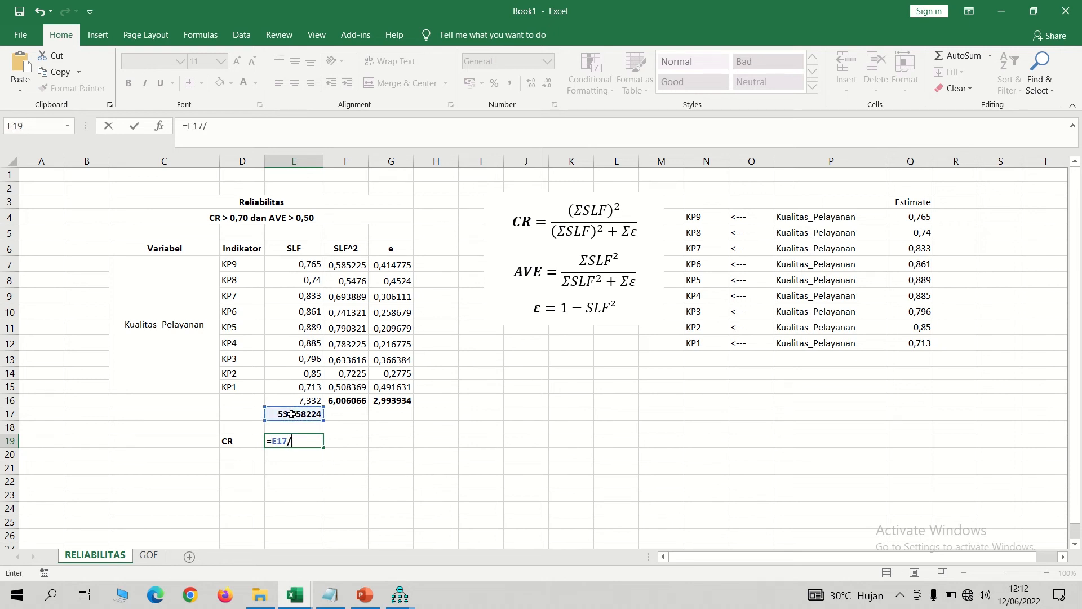
click(309, 413)
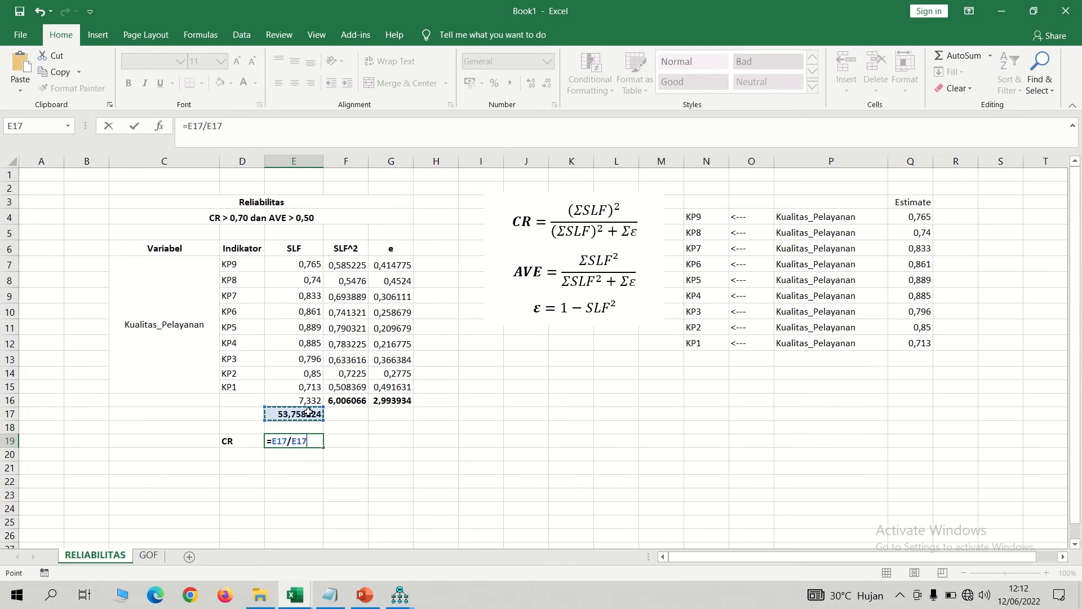
key(BackSpace)
key(BackSpace)
key(BackSpace)
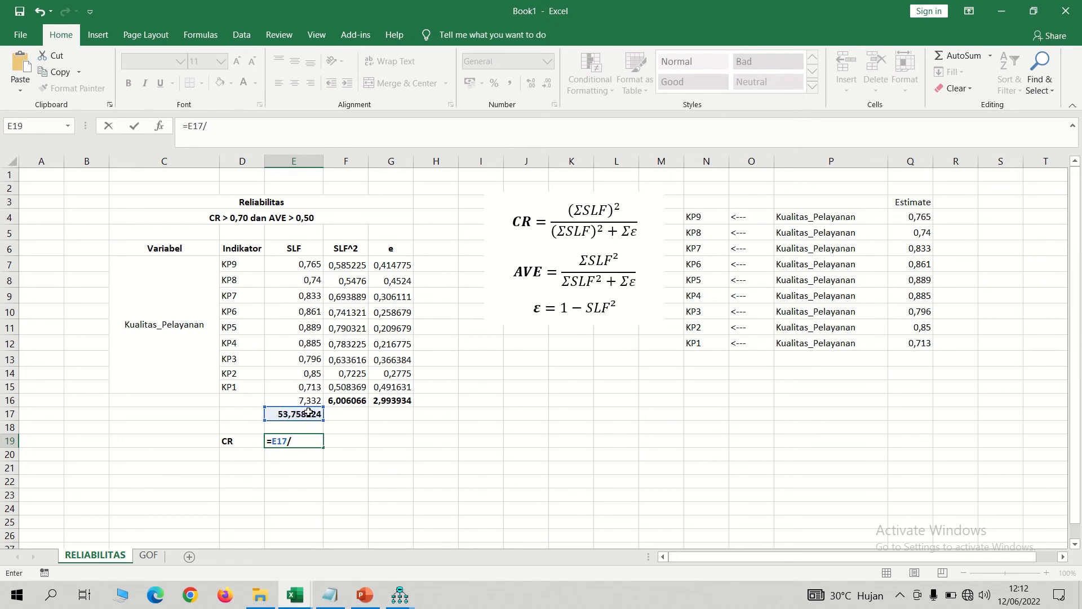
text(()
click(301, 412)
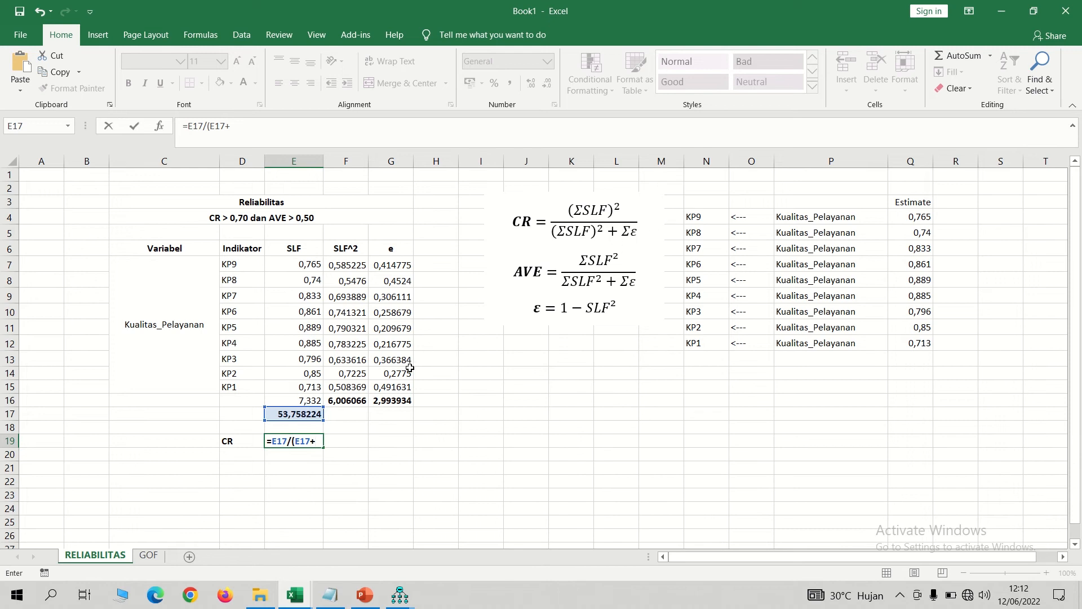
click(385, 400)
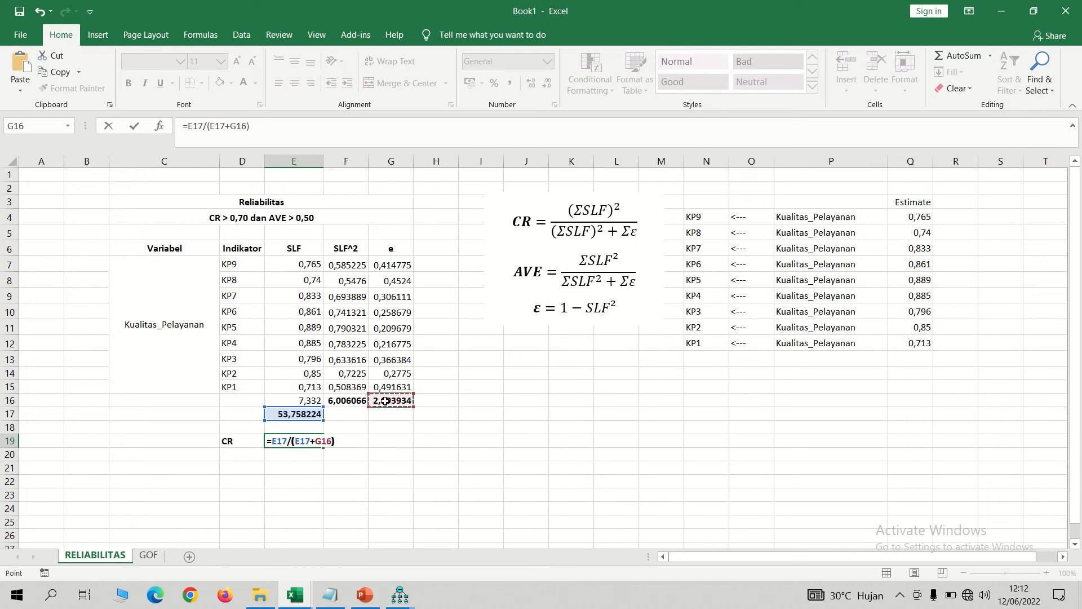
text())
key(Return)
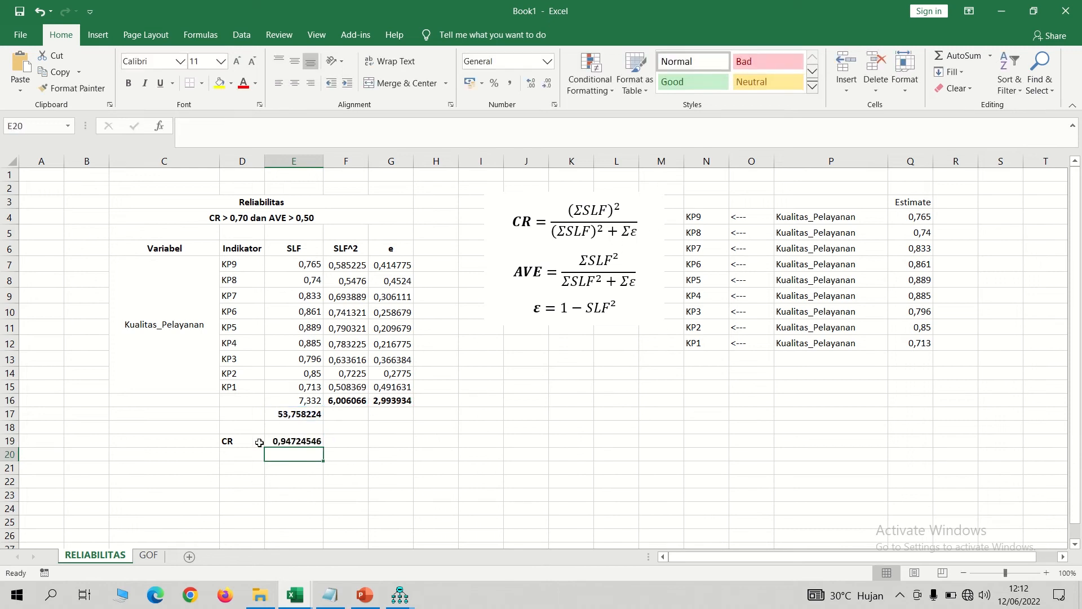
- Enter the bold label AVE in D20, below CR
click(253, 460)
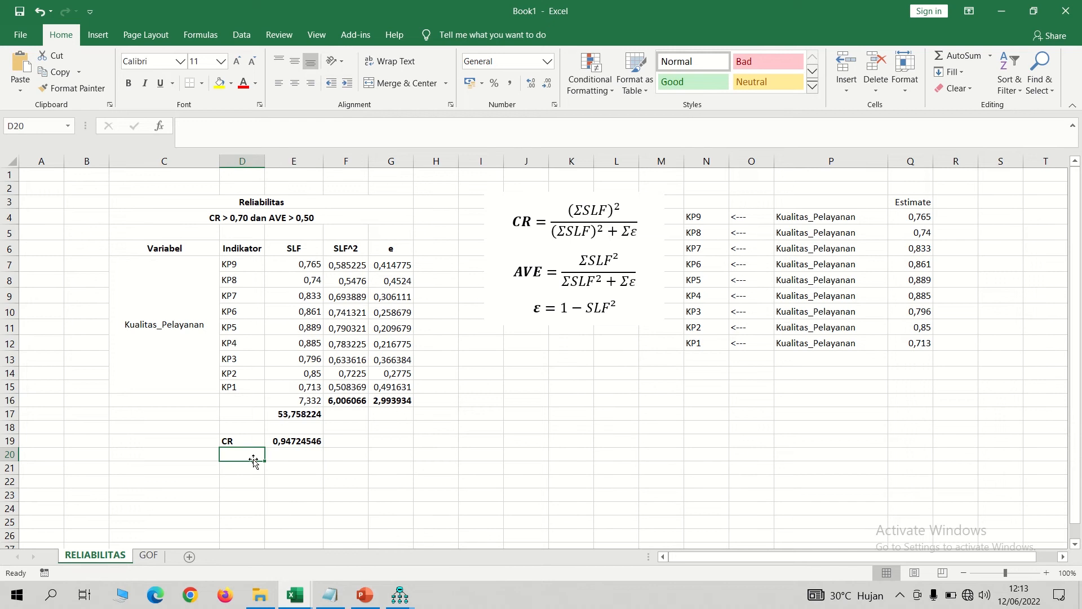
key(ctrl+b)
text(AVE)
key(Tab)
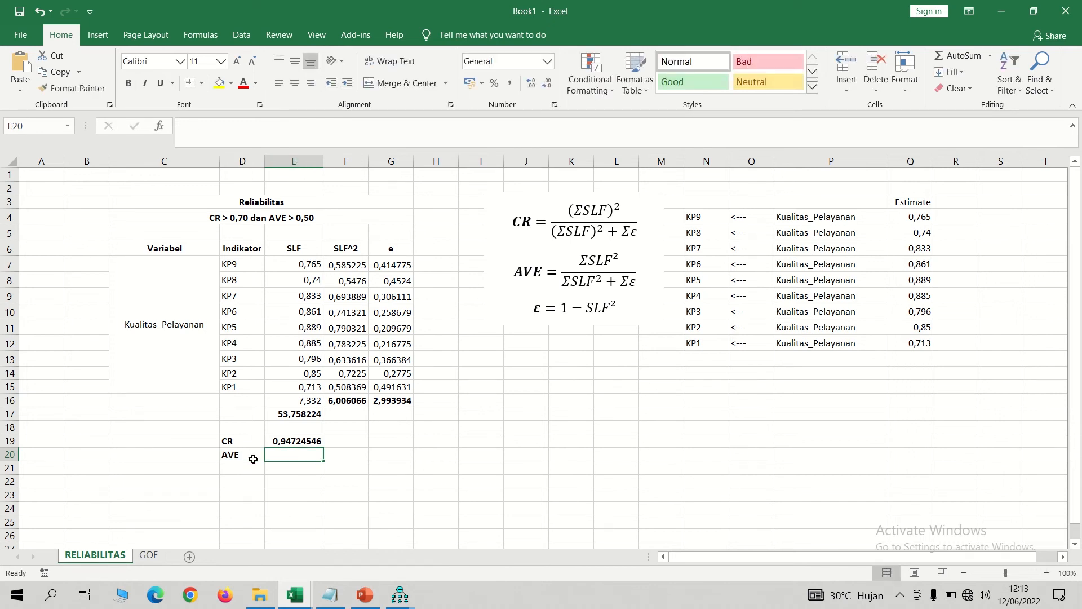
- Compute the AVE in E20 with the formula =F16/(F16+G16) and make the result bold
text(=)
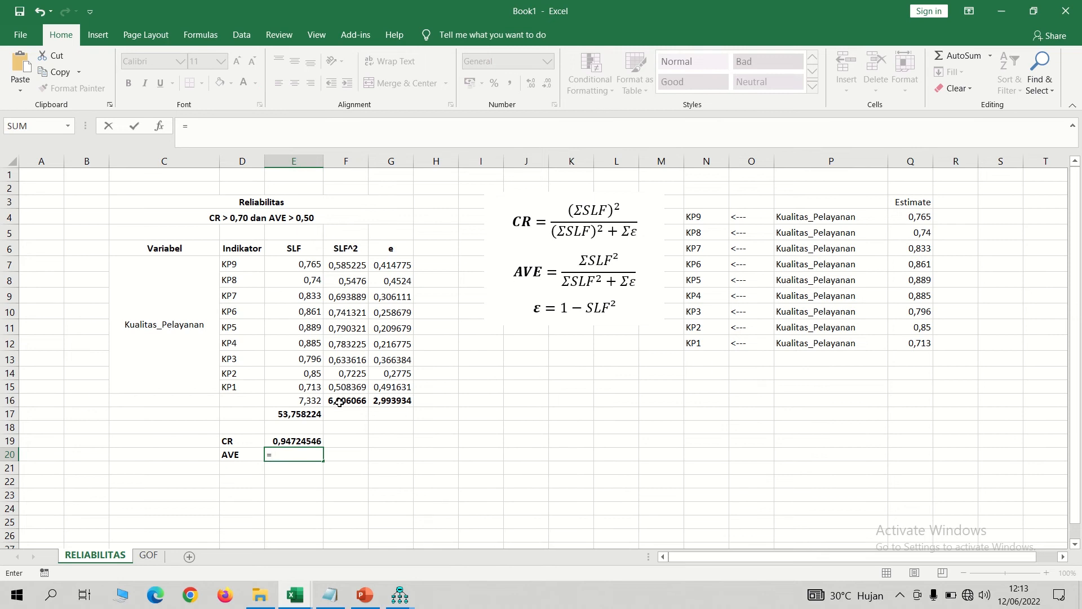
click(339, 401)
text(/)
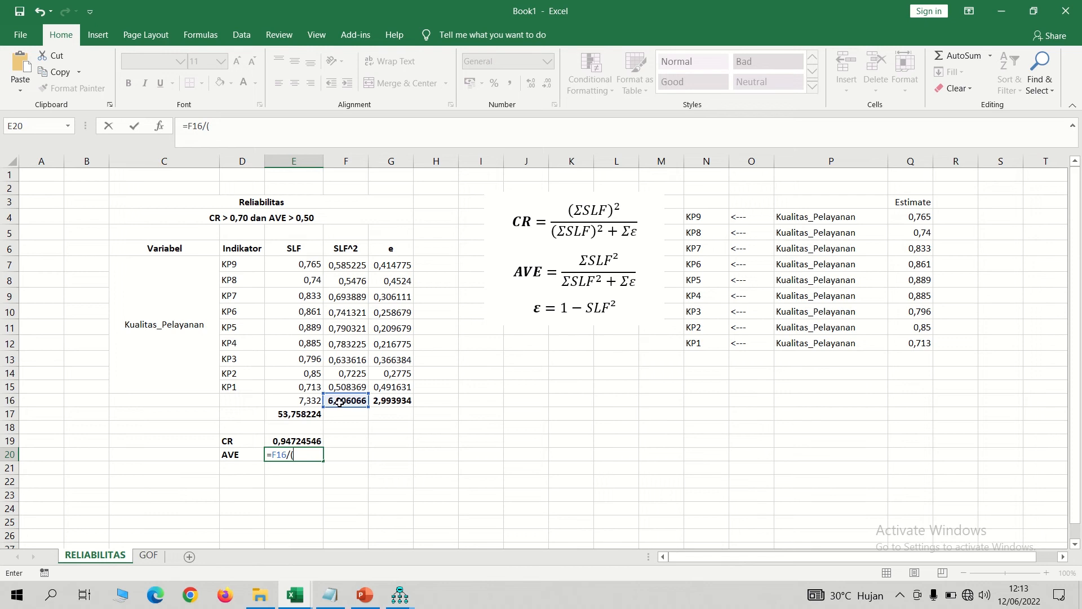
text(()
click(353, 400)
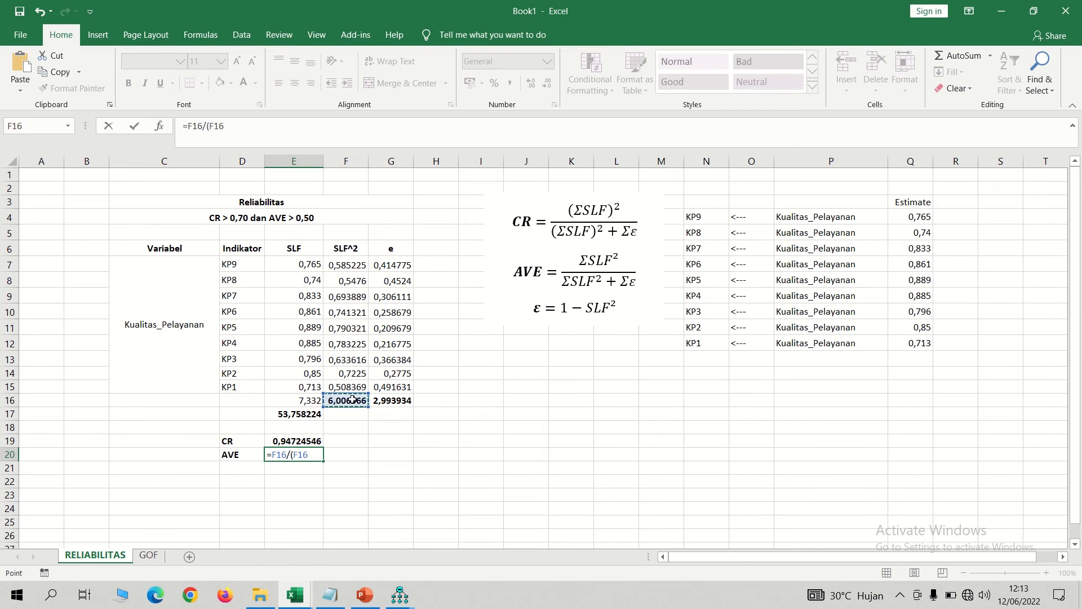
text(+)
click(405, 401)
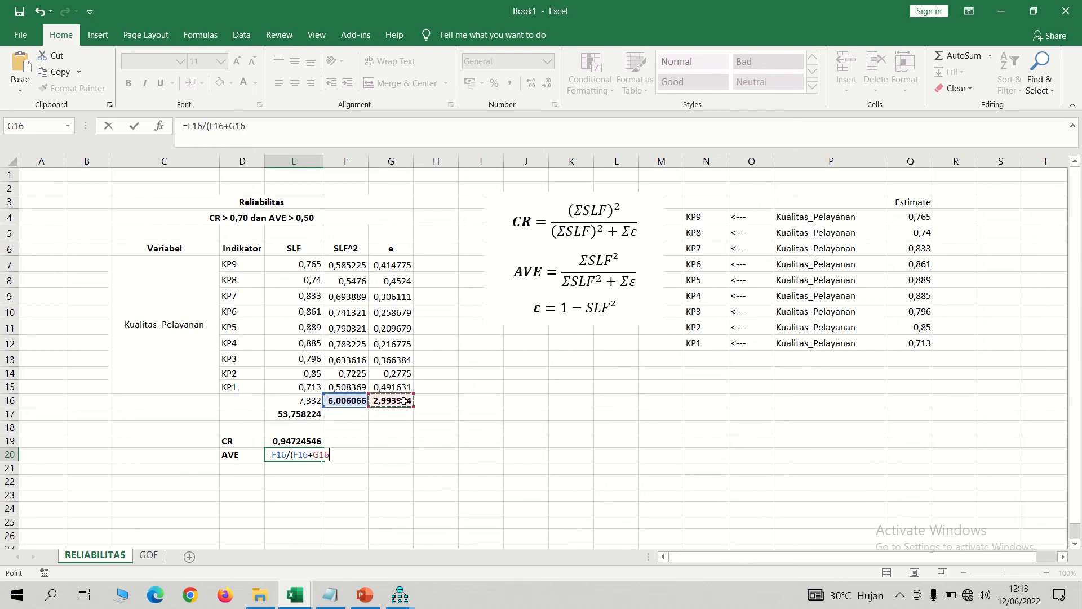
text())
key(Return)
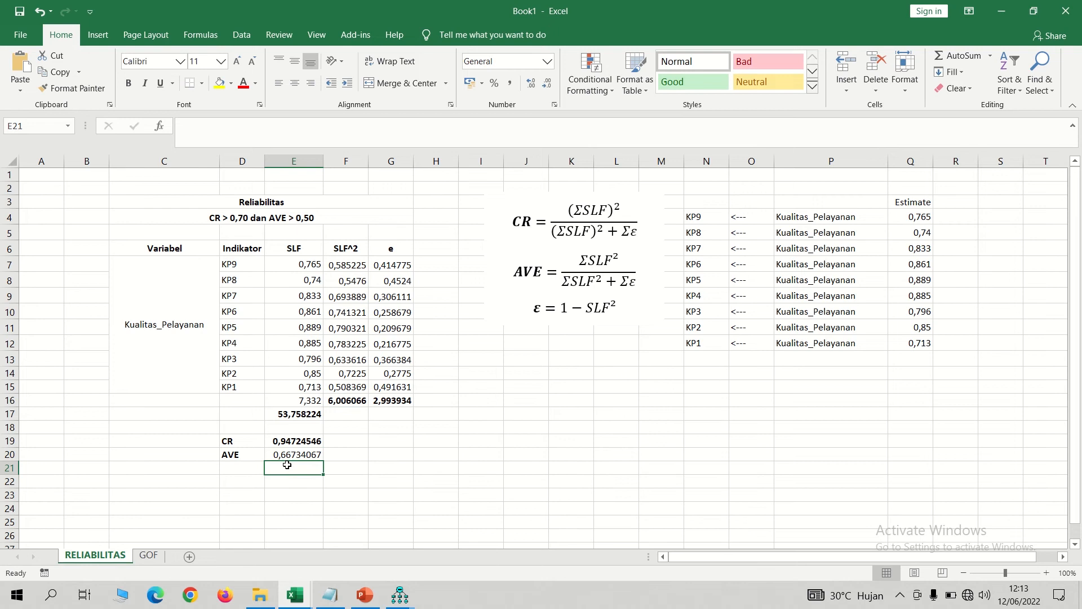
click(289, 455)
key(ctrl+b)
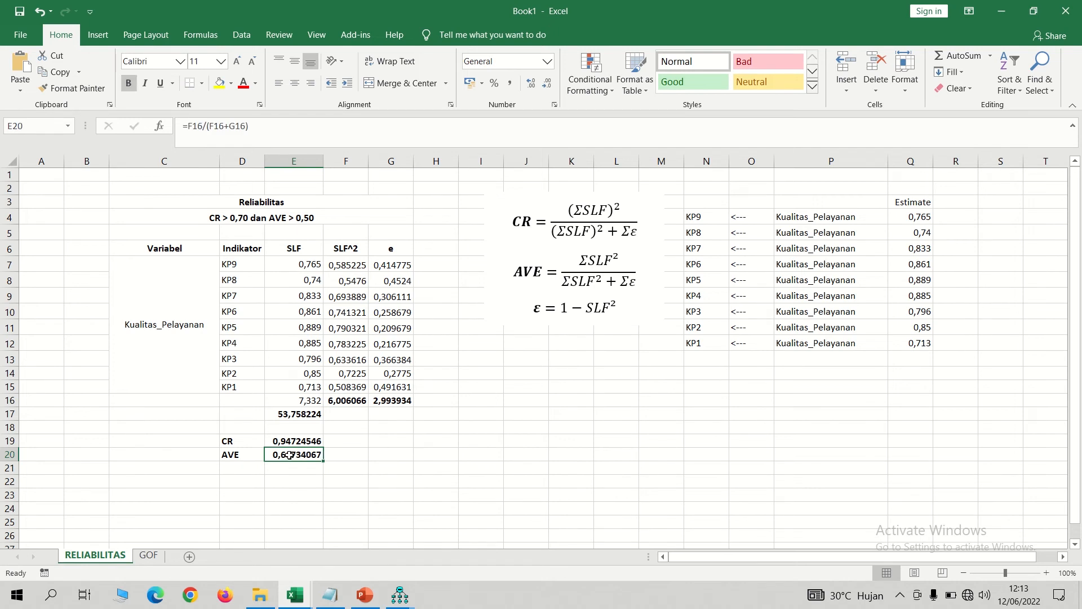
click(339, 464)
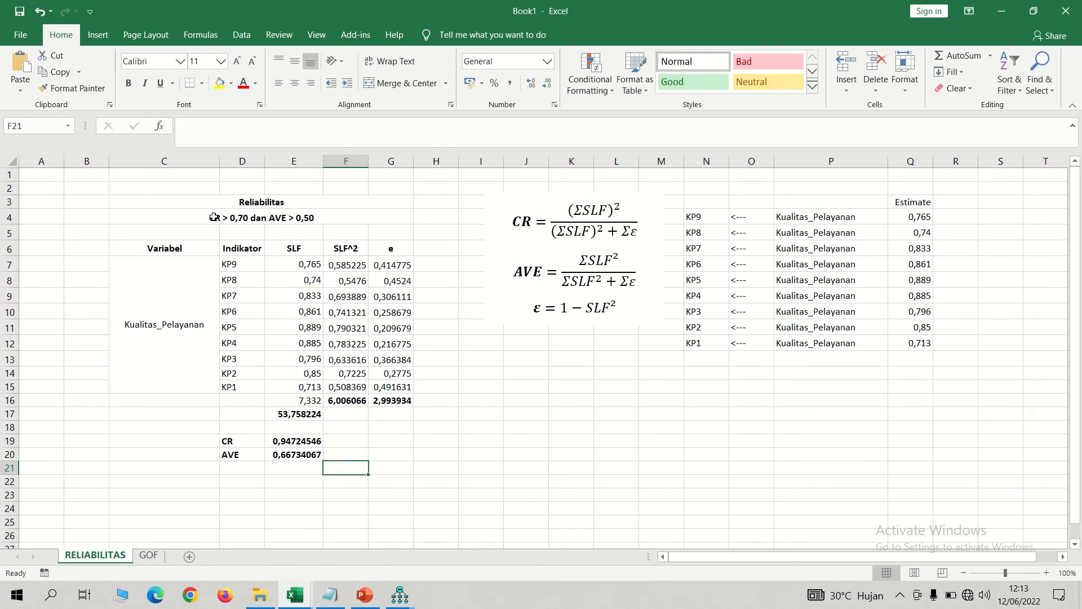
- Compare the CR and AVE results with the thresholds in row 4, and switch to the Cfa first order path diagram in AMOS
click(302, 440)
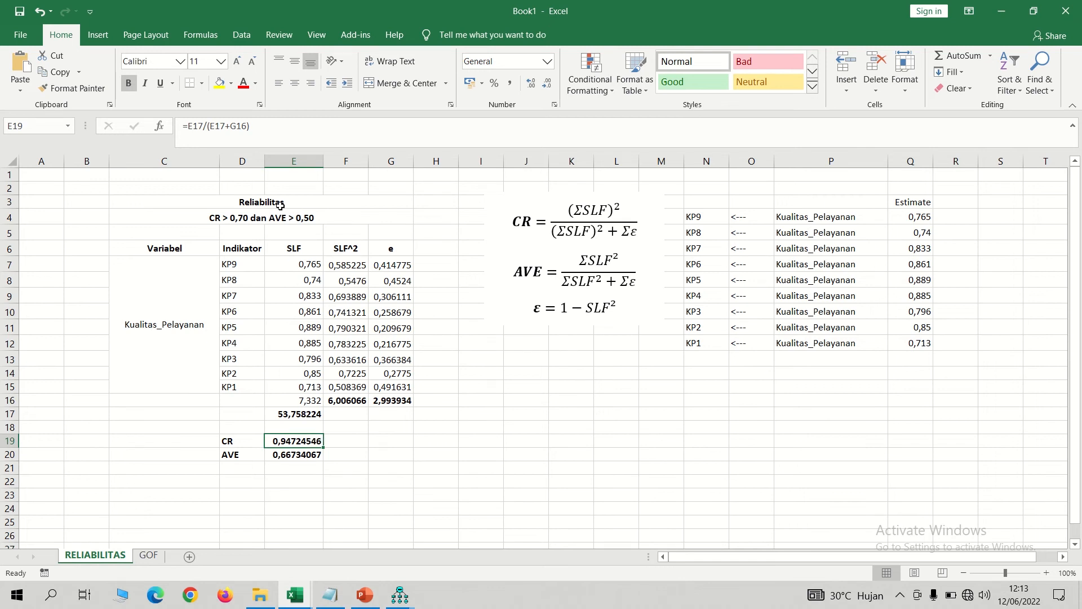
click(283, 453)
click(377, 454)
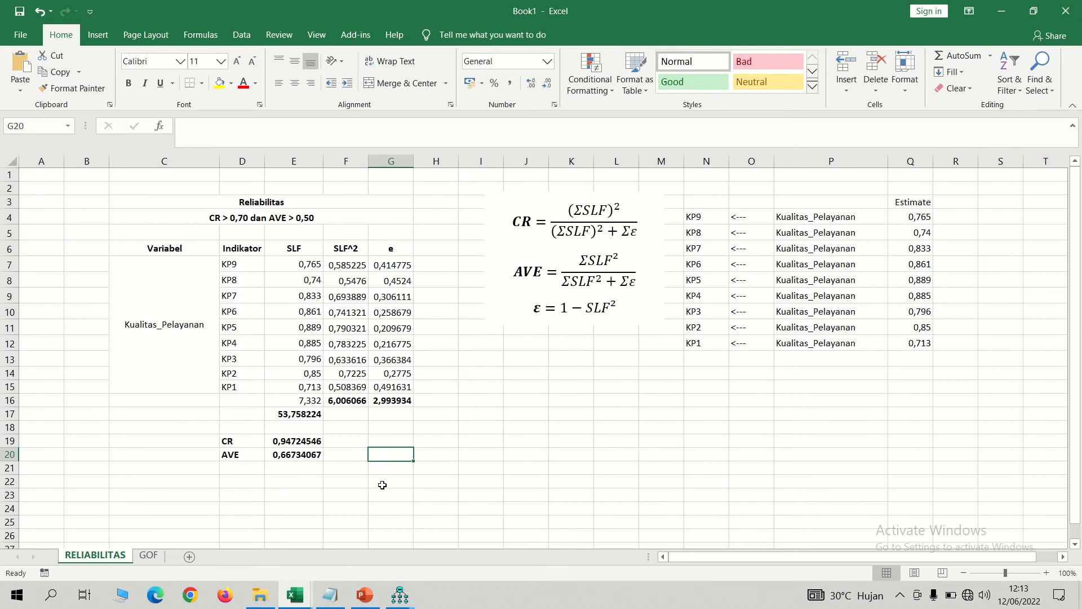
click(400, 596)
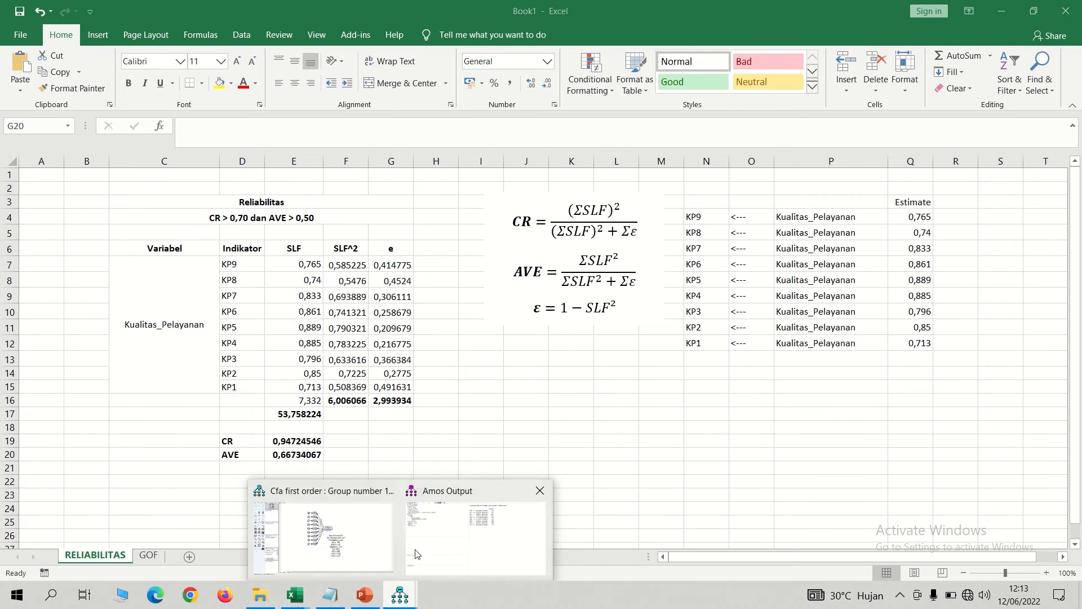
click(346, 537)
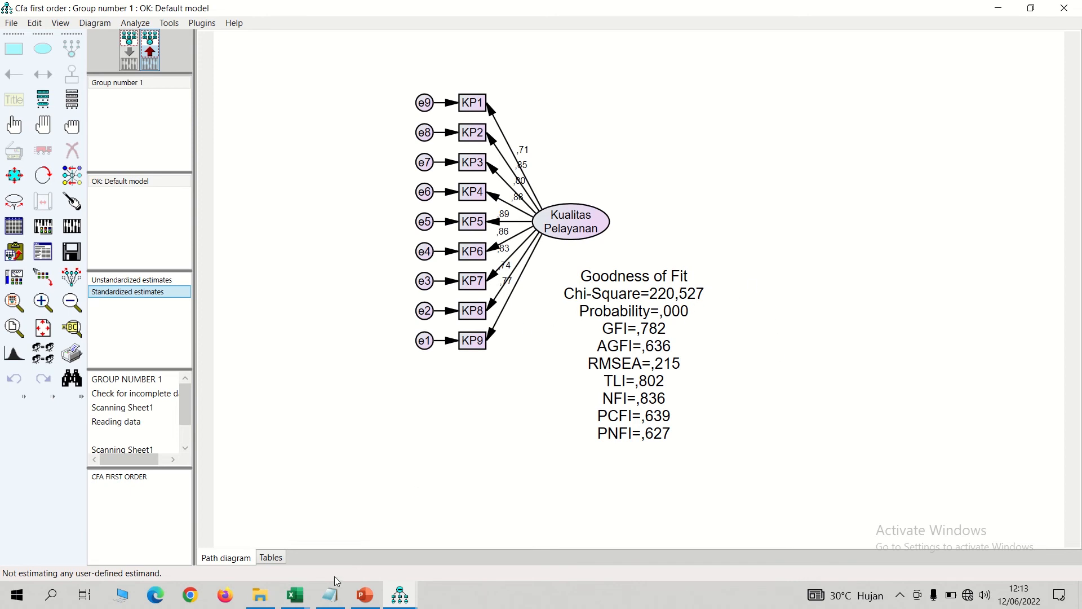
- Review the Goodness of Fit criteria on the GOF sheet of Book1, focusing on the Chi-Square, Probability and RMSEA rows
mouse_move(295, 594)
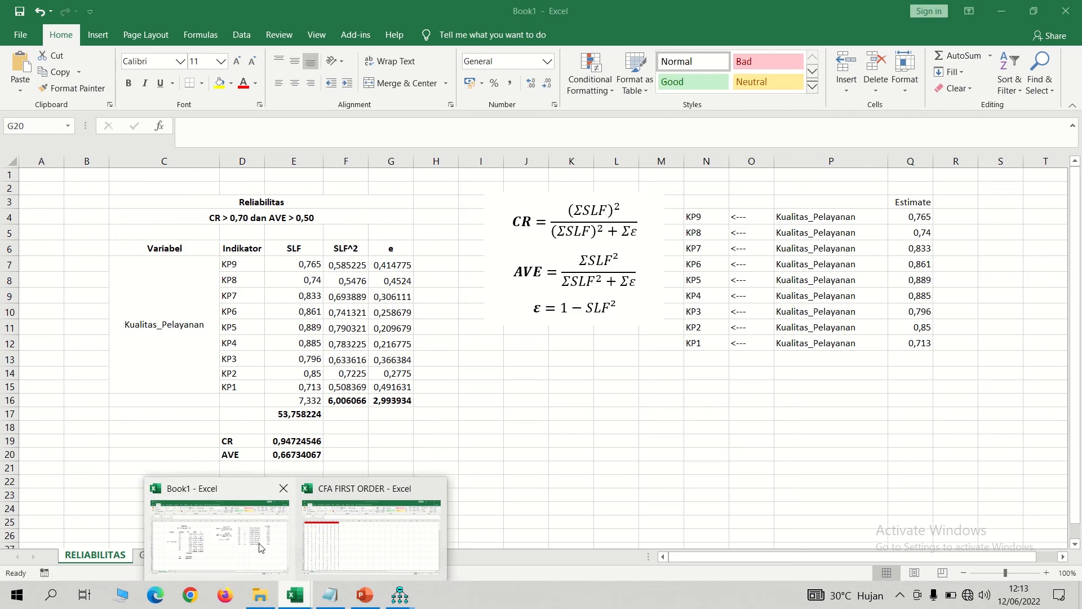
click(259, 546)
click(149, 555)
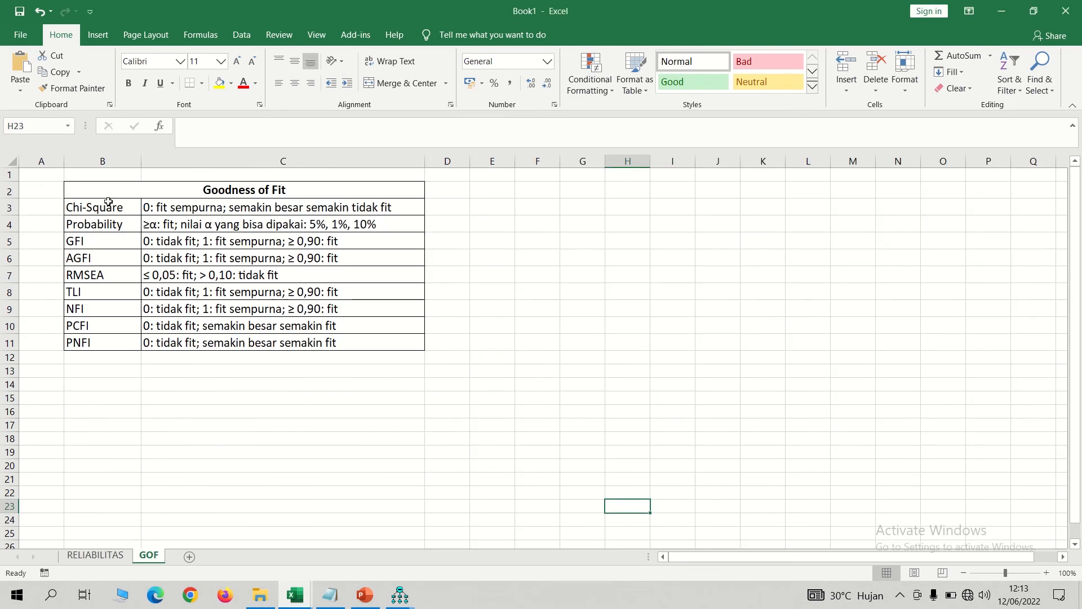
click(9, 207)
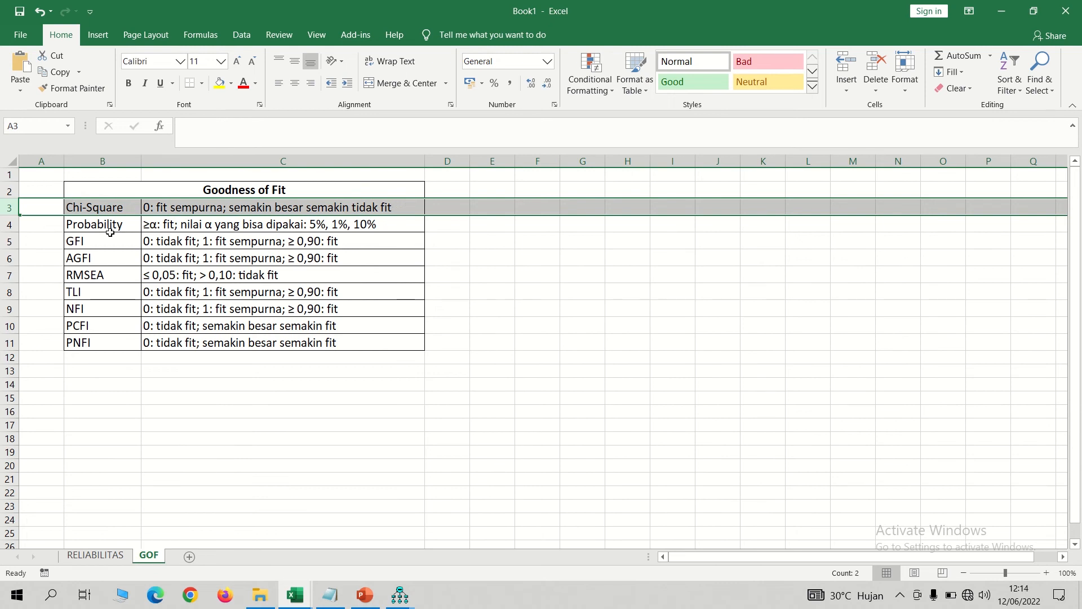
click(7, 224)
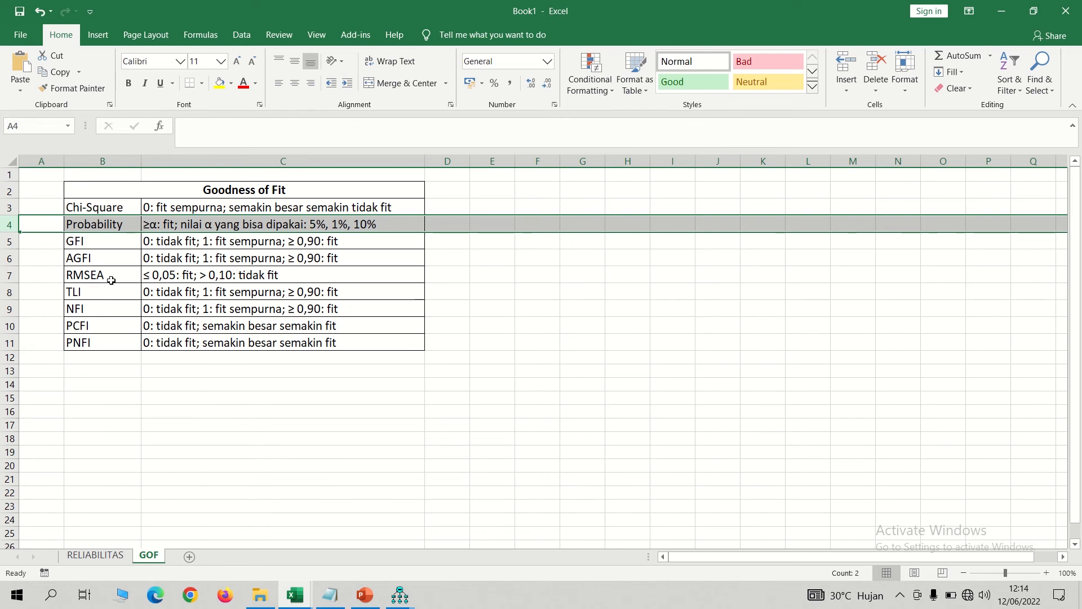
click(8, 275)
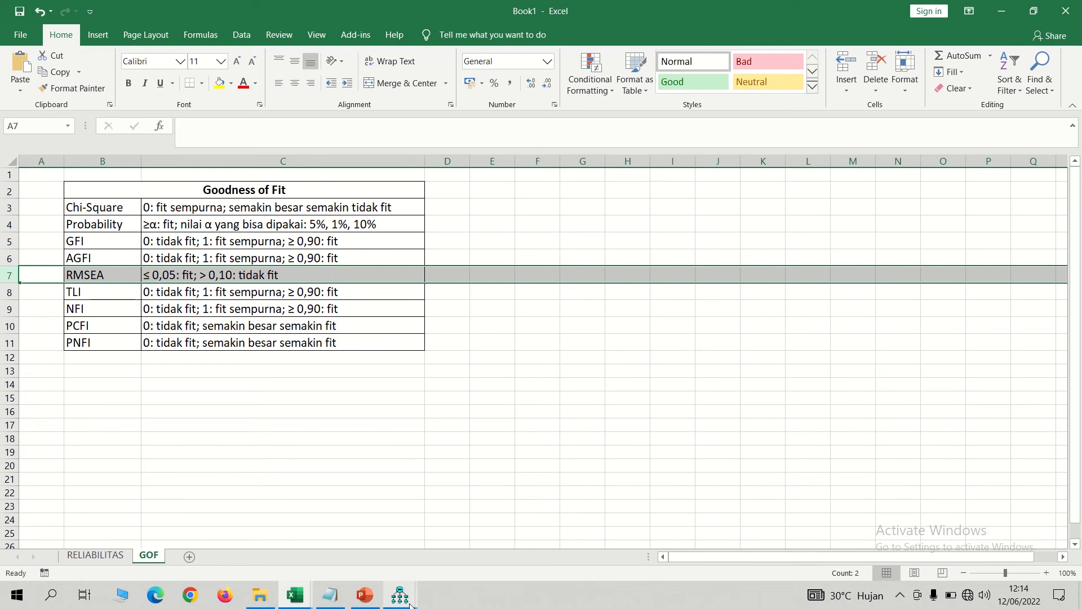
- Examine the model fit summary and the modification indices for error covariances in the Amos Output of the CFA first order model
mouse_move(410, 604)
click(372, 530)
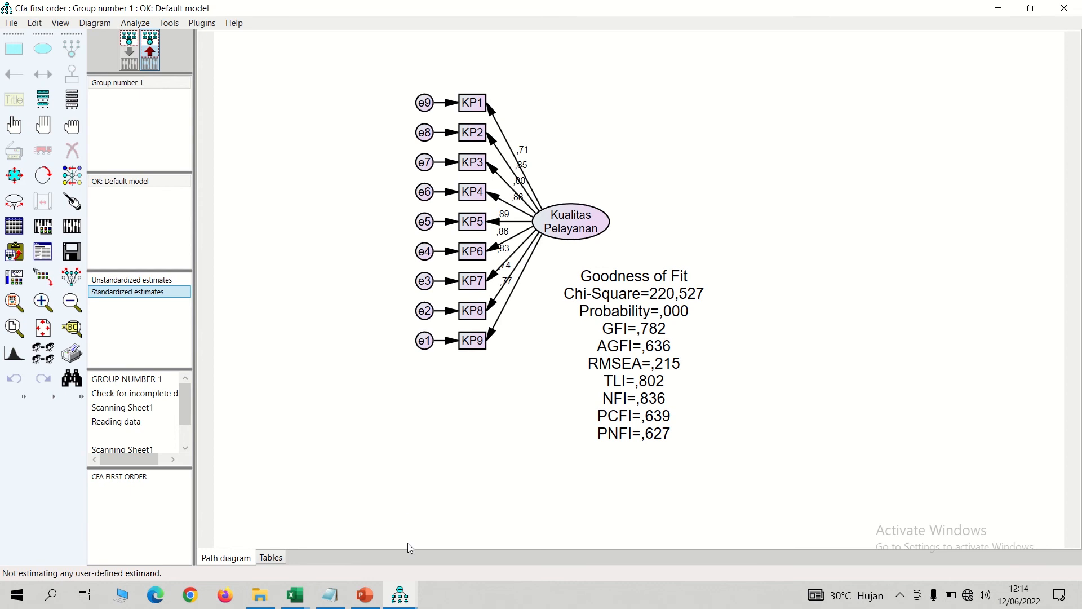
mouse_move(400, 595)
click(444, 542)
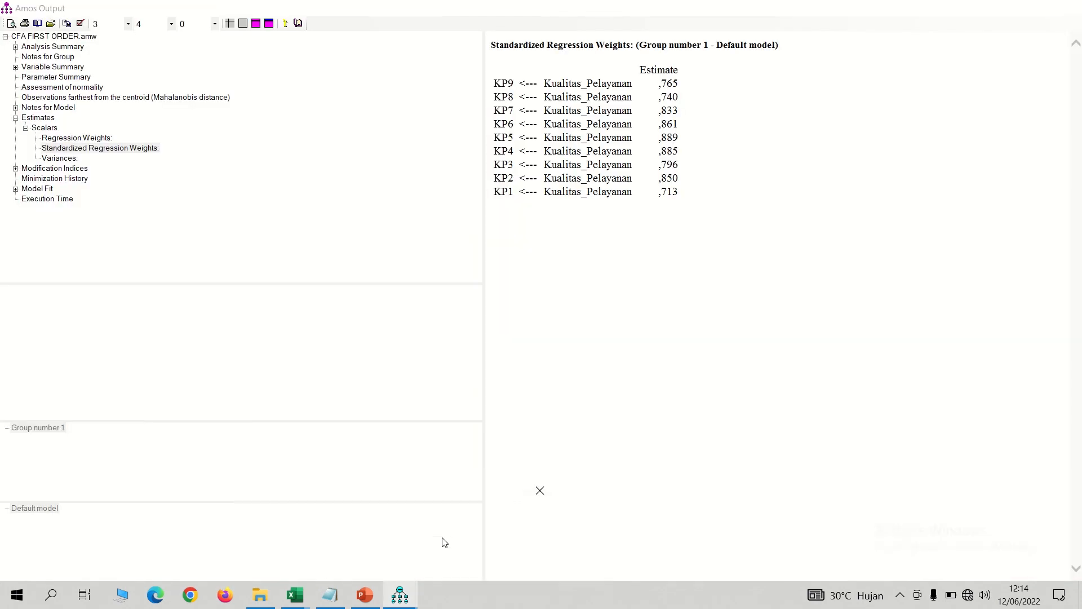
click(33, 169)
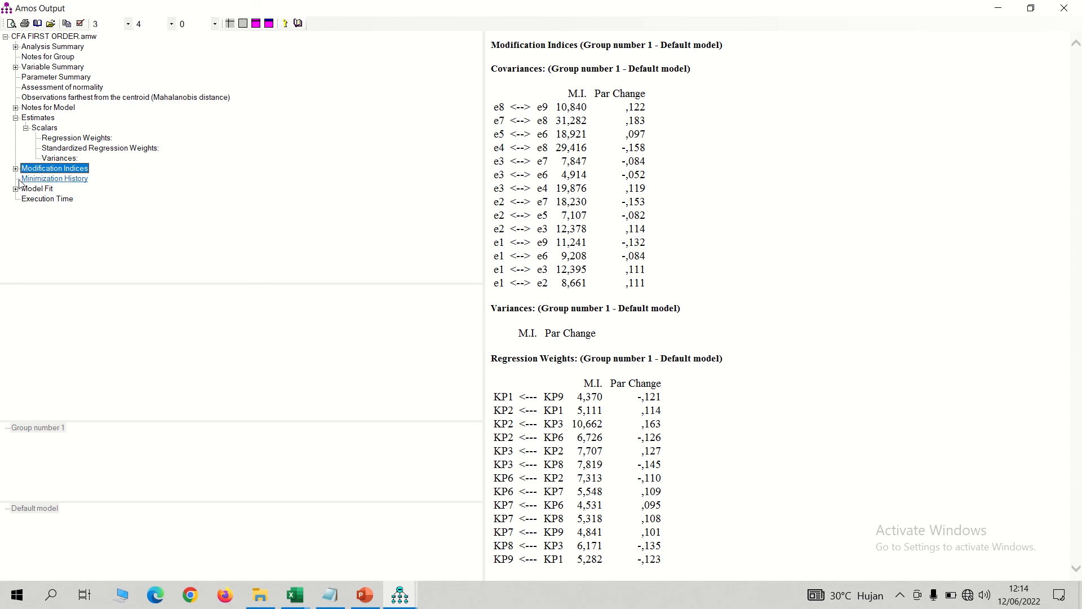
click(16, 189)
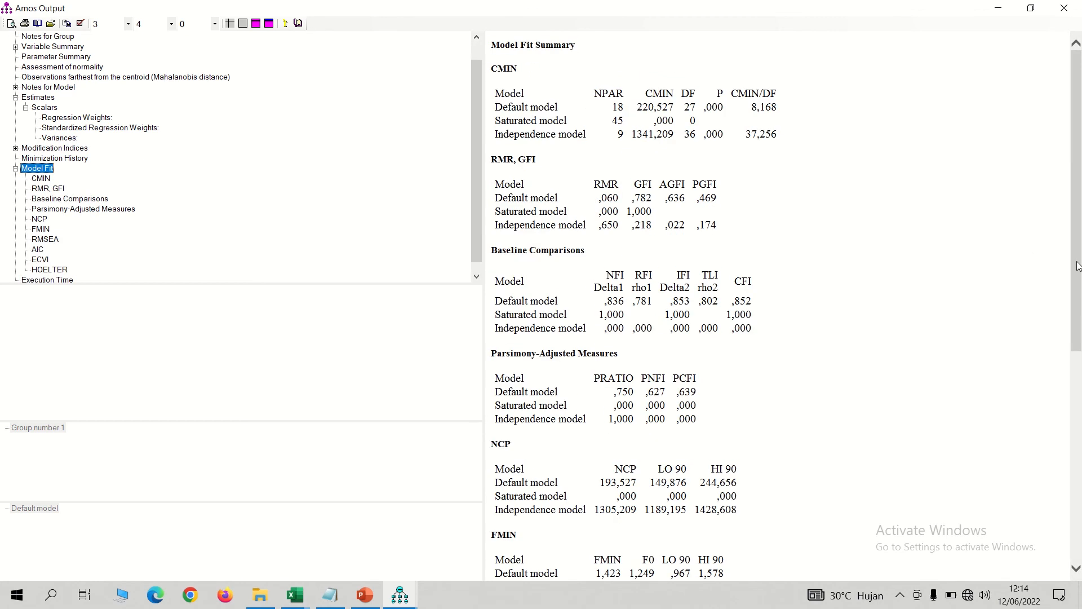
drag(1077, 266, 1058, 232)
click(54, 147)
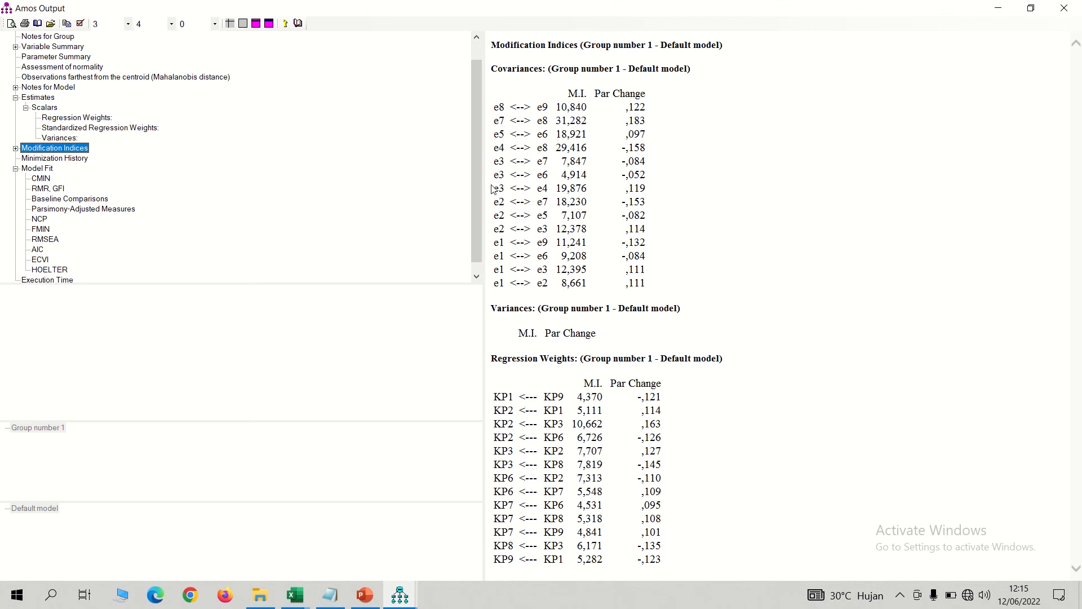
- Return to the Cfa first order diagram in its input view and draw a covariance between e7 and e8
key(alt+Tab)
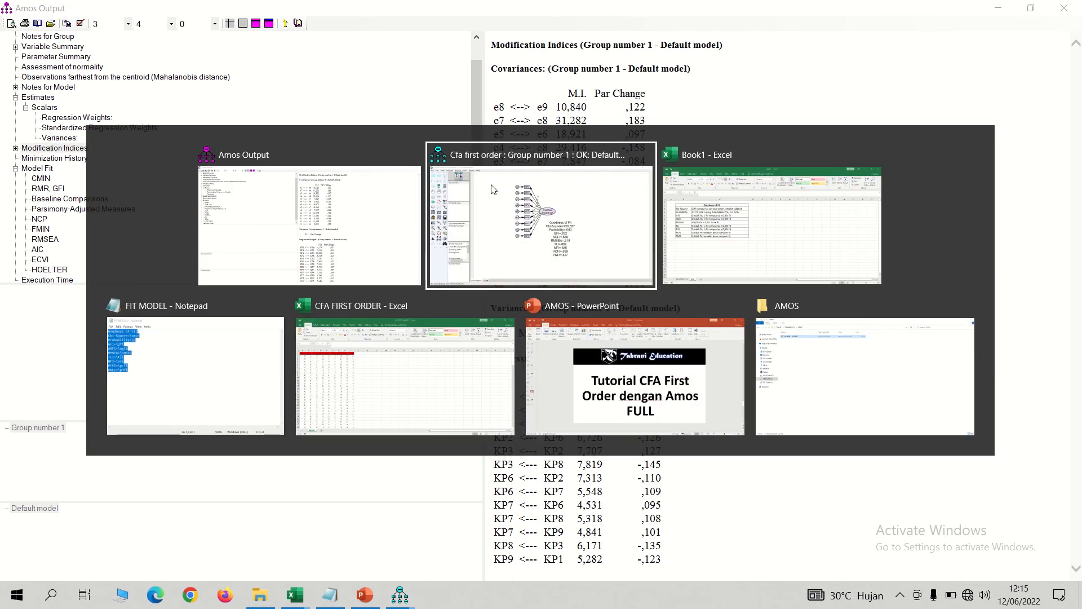
click(130, 59)
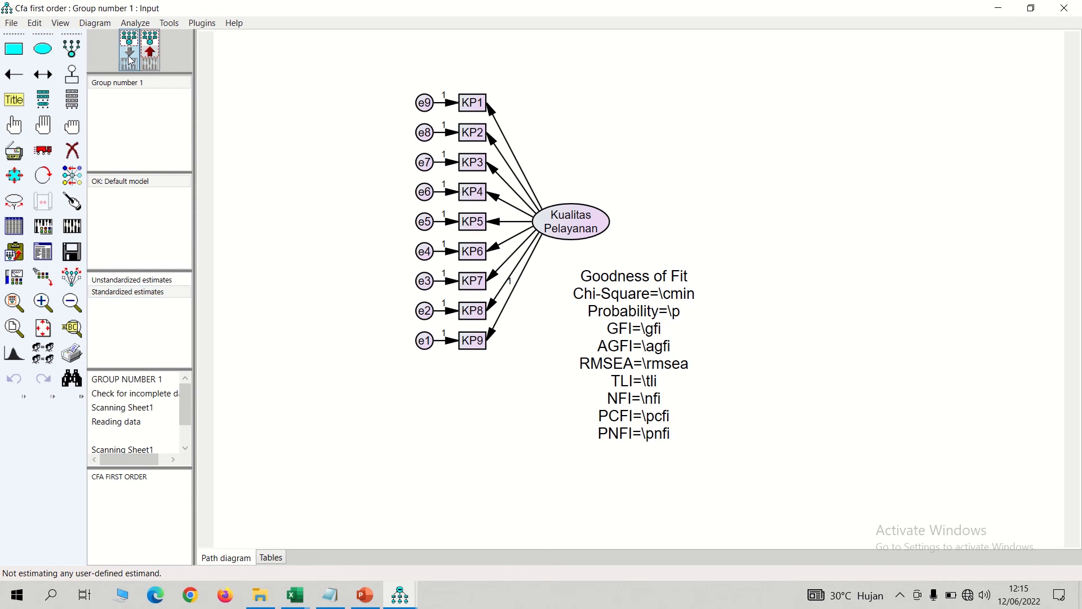
click(43, 74)
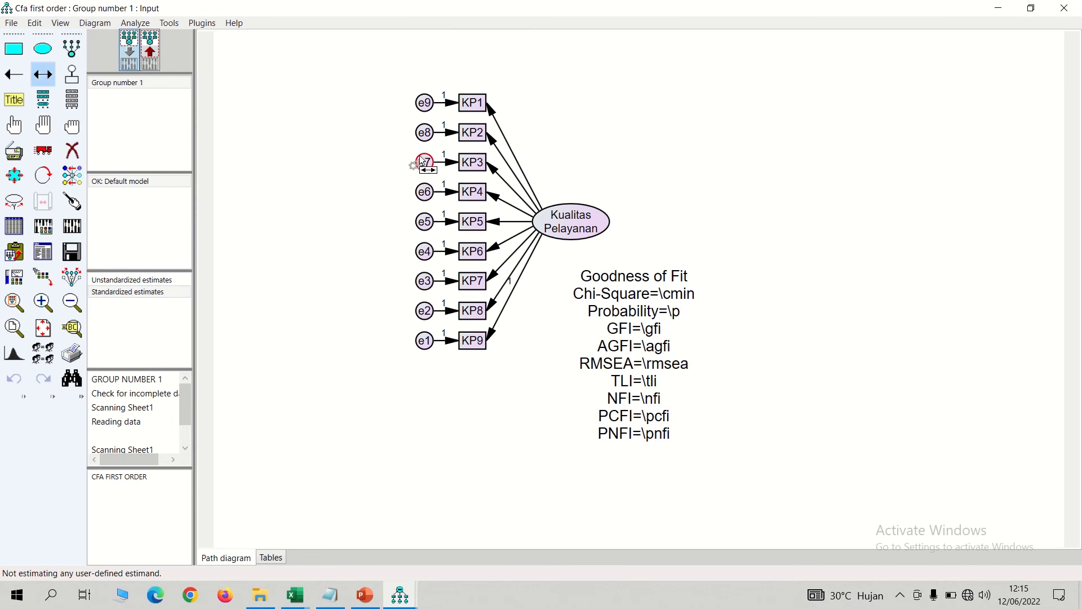
drag(424, 162, 423, 135)
- Following the modification indices, draw covariances between e4 and e8 and between e3 and e4 in the path diagram
key(alt+Tab)
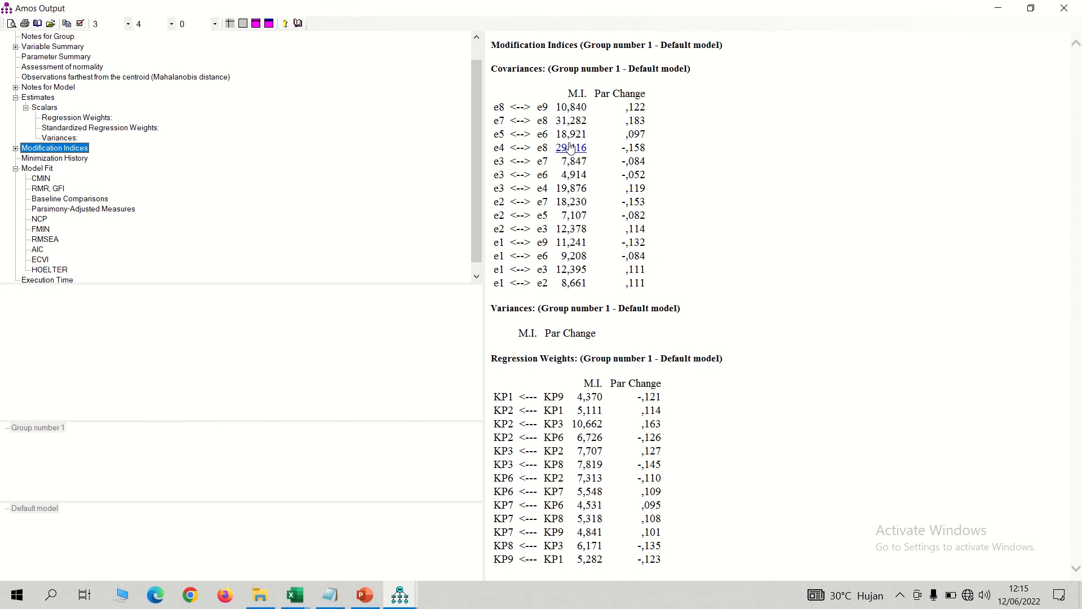
key(alt+Tab)
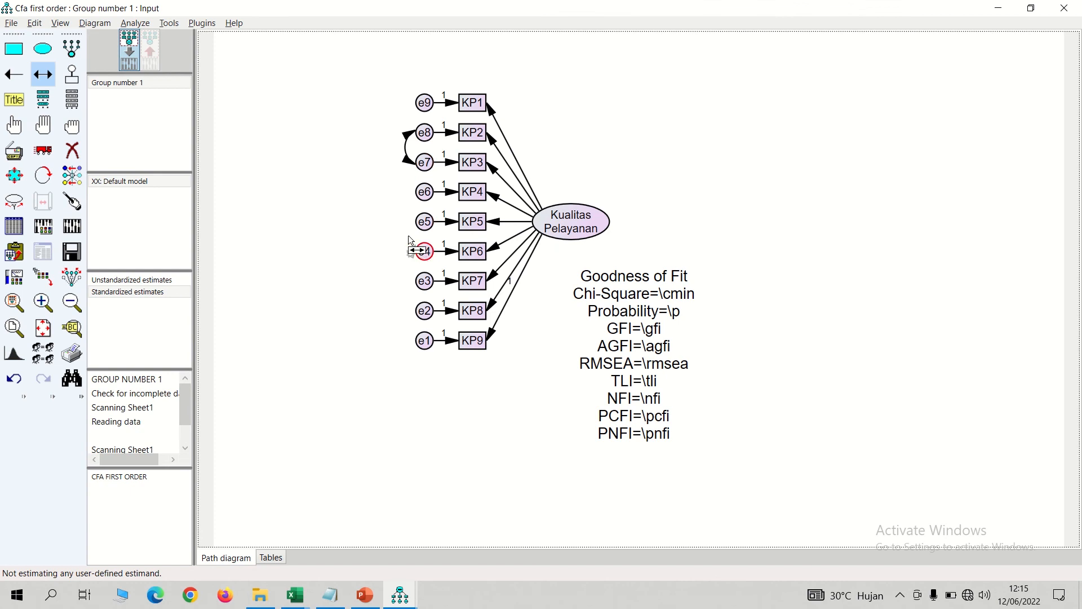
drag(422, 250, 425, 135)
key(alt+Tab)
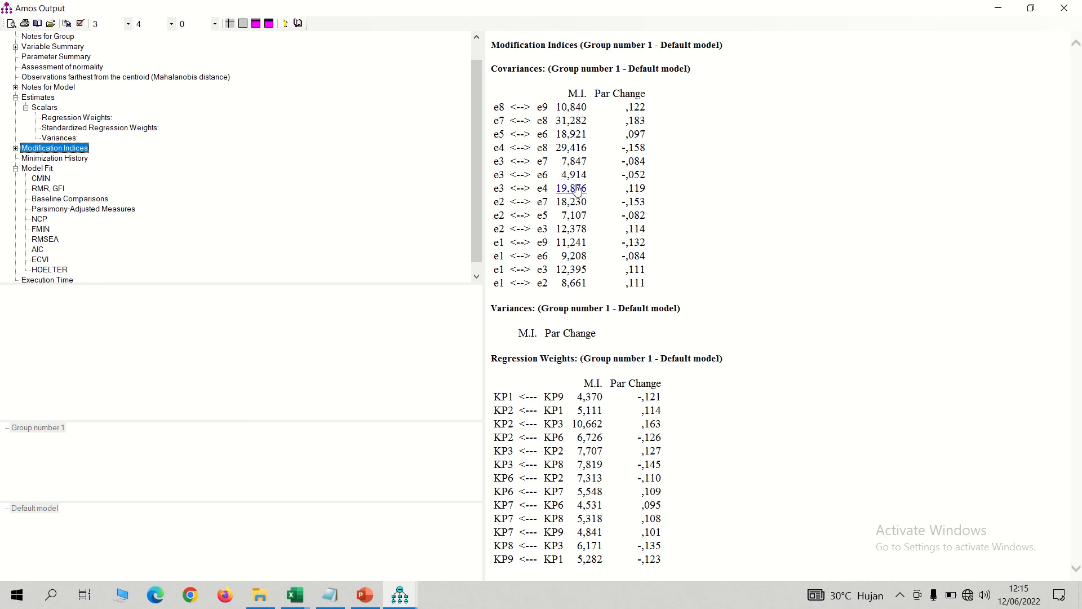
key(alt+Tab)
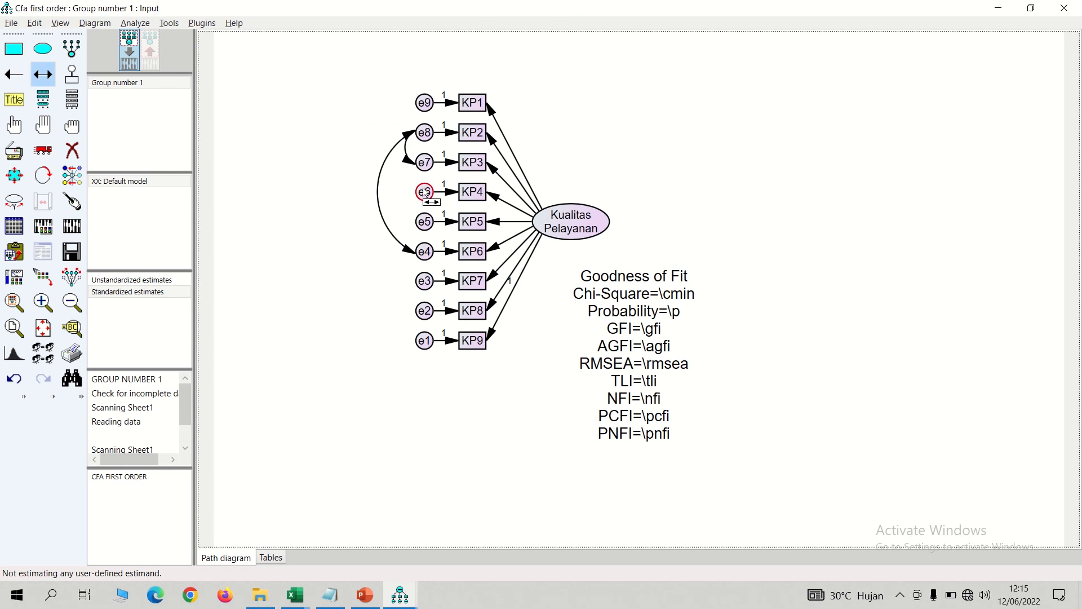
drag(425, 251, 425, 254)
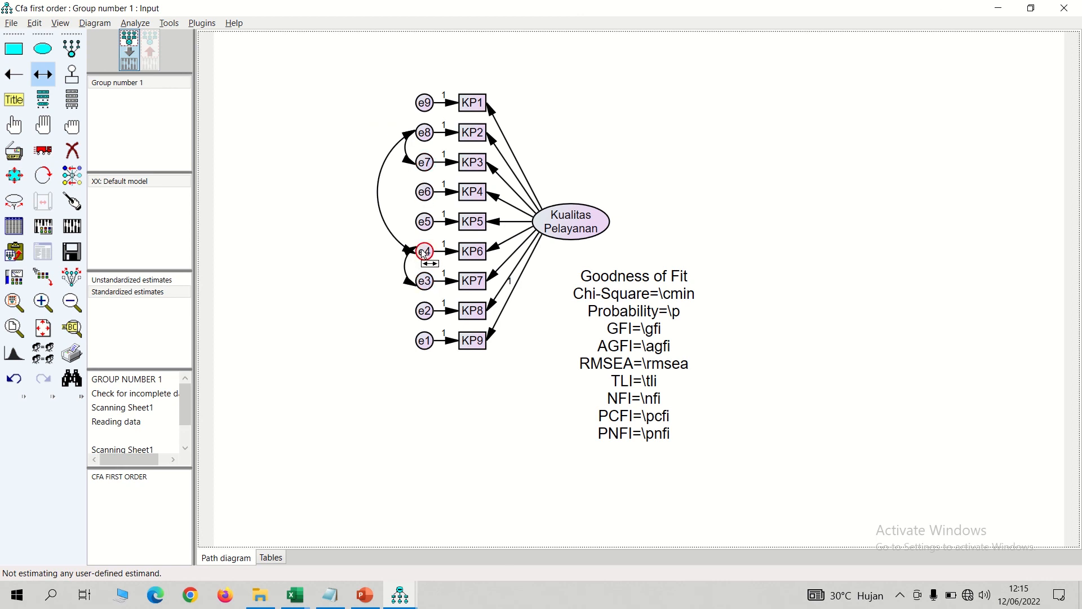
- Draw covariances between e2 and e7 and between e5 and e6, guided by the modification indices
key(alt+Tab)
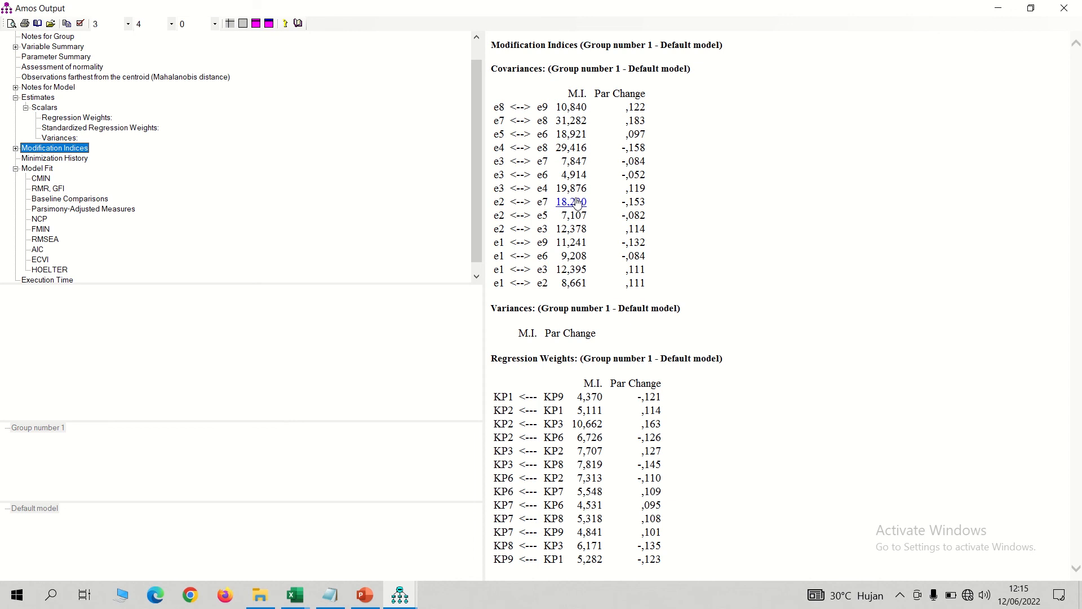
key(alt+Tab)
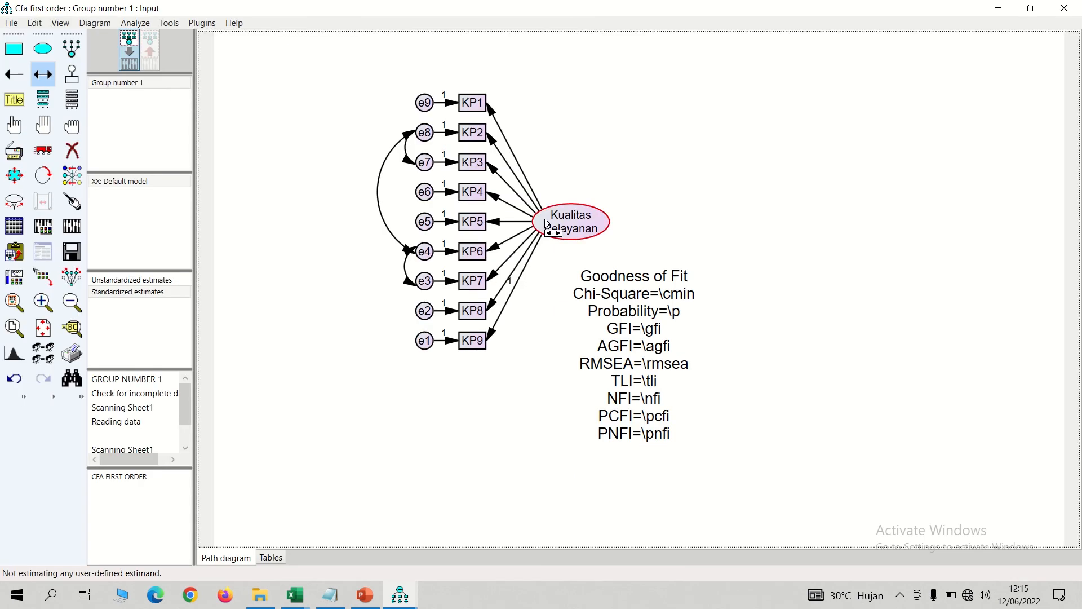
drag(425, 310, 423, 195)
key(alt+Tab)
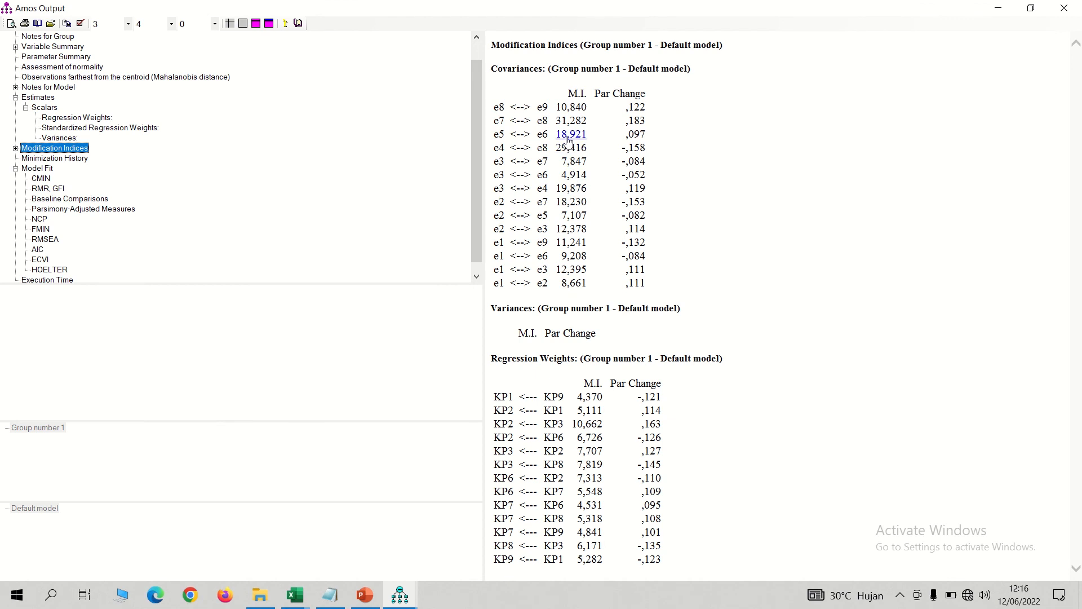
key(alt+Tab)
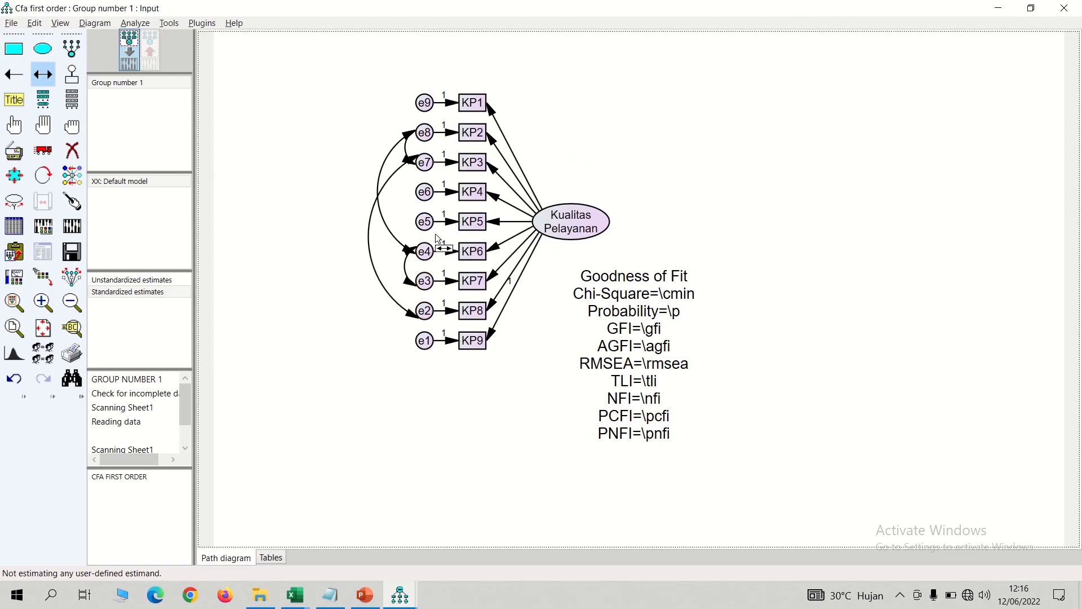
drag(427, 225, 423, 197)
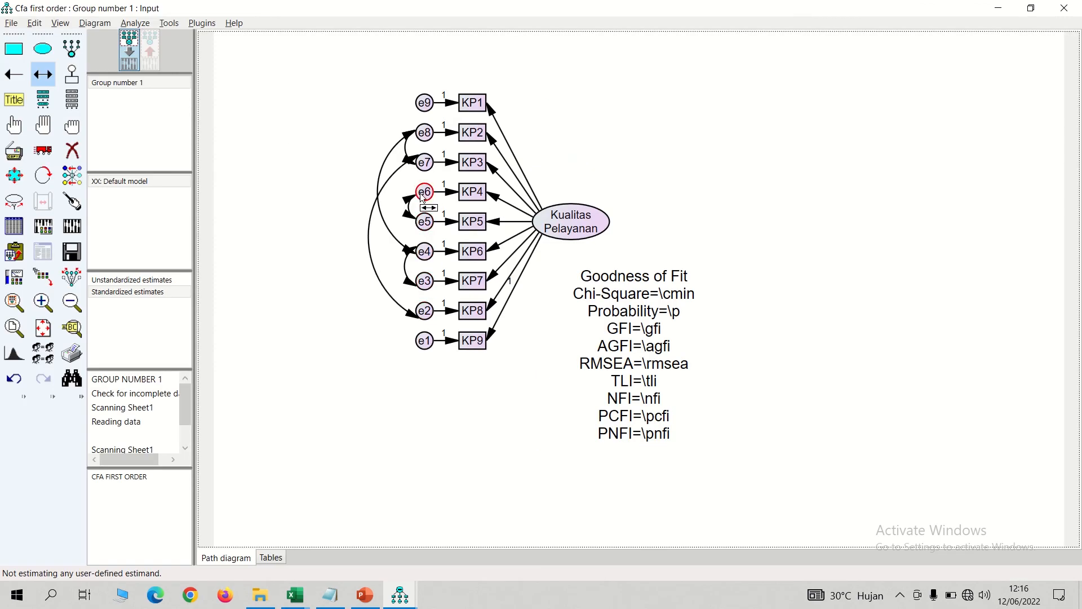
- Check the modification indices and add covariances between e1 and e3 and between e2 and e3 in the path diagram
key(alt+Tab)
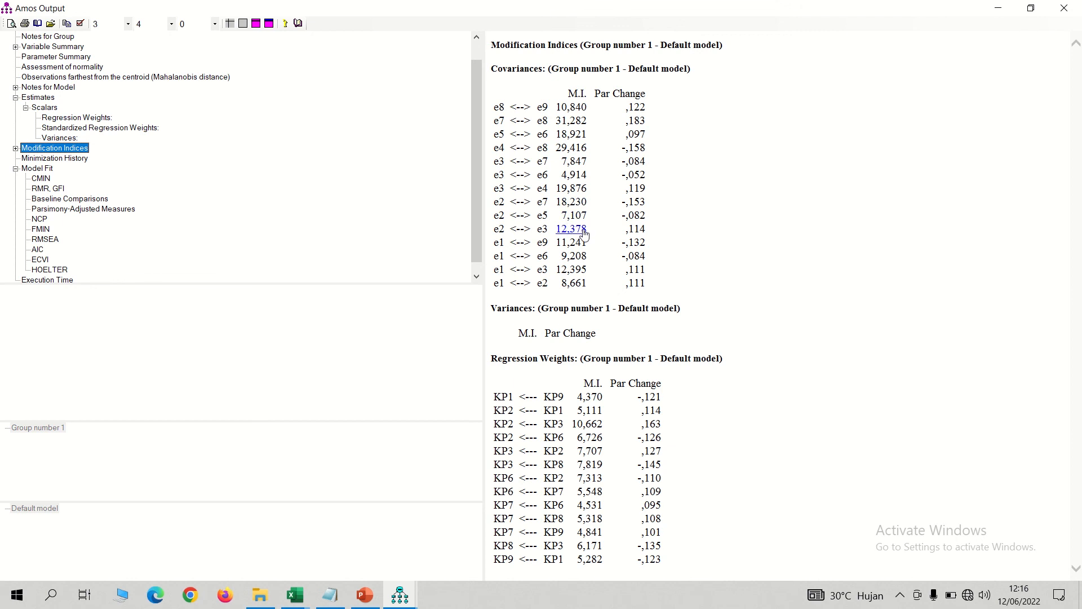
click(573, 269)
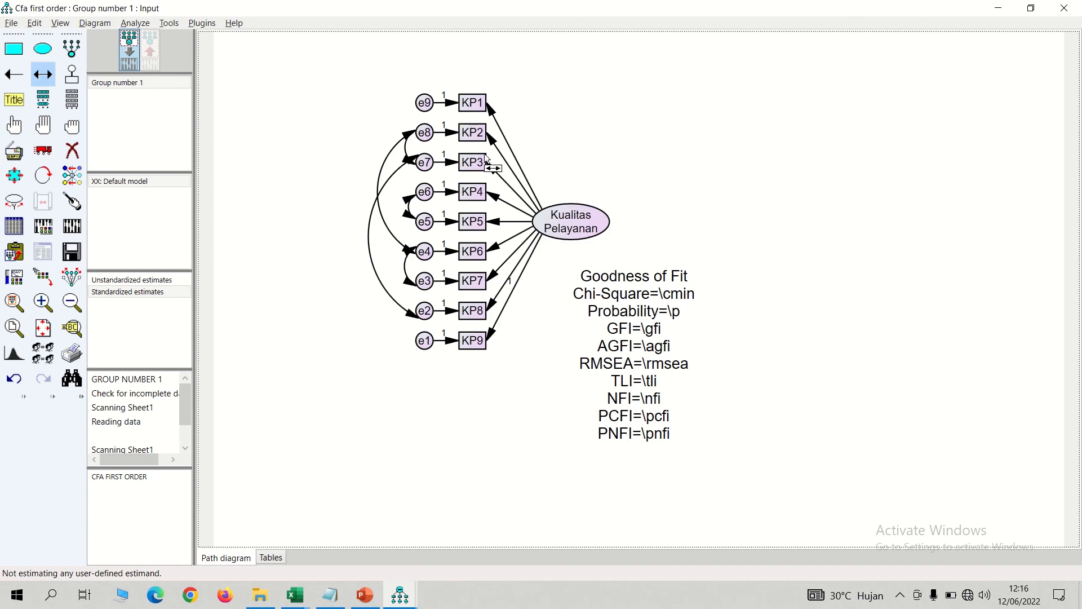
drag(428, 338, 427, 283)
key(alt+Tab)
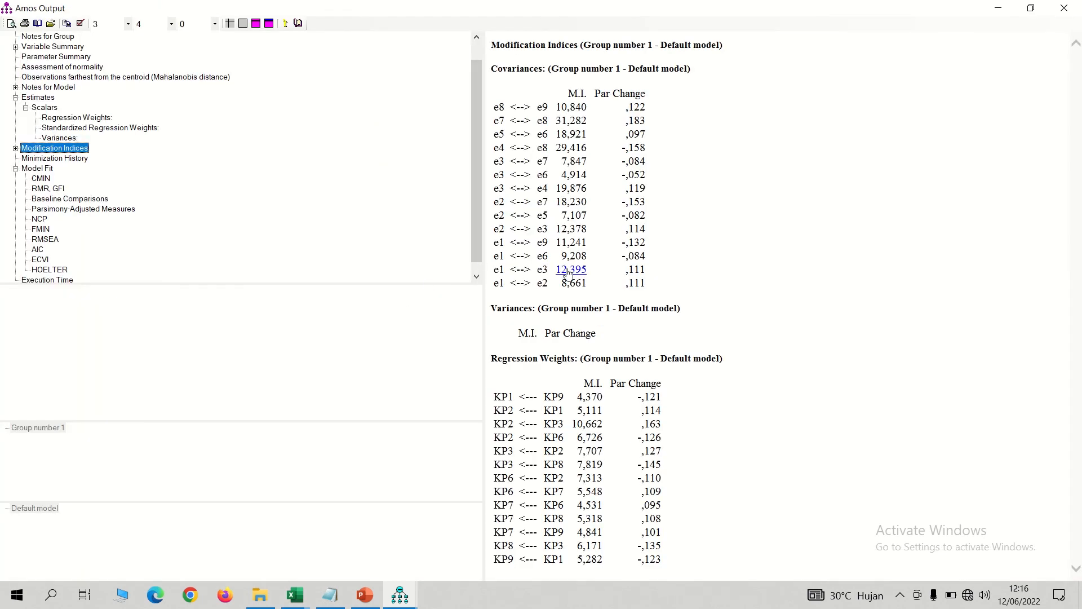
key(alt+Tab)
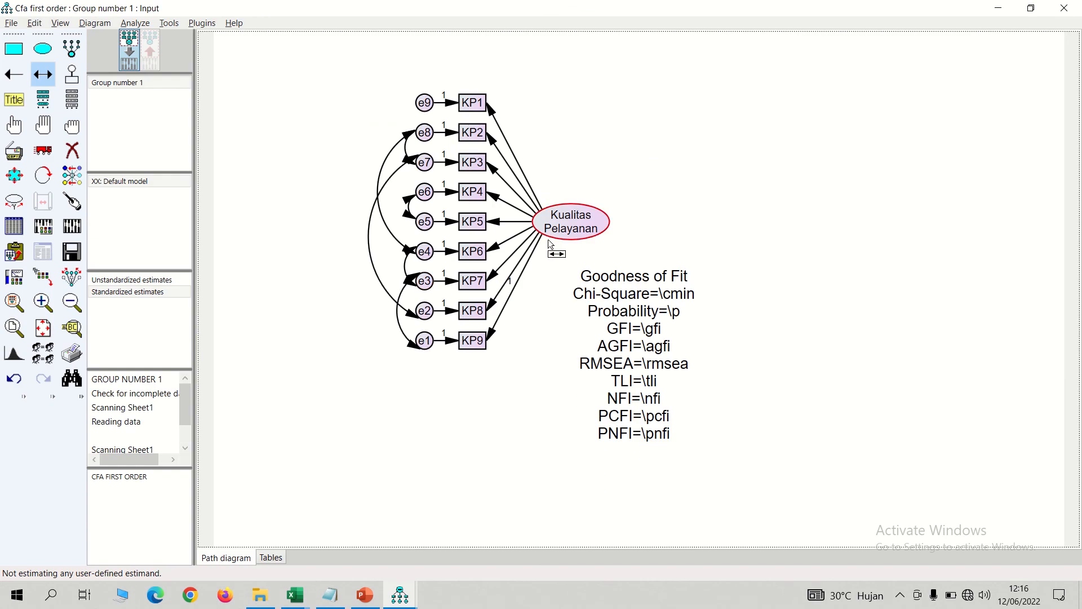
drag(425, 310, 427, 288)
- Consult the modification indices and draw covariances between e1 and e9 and between e8 and e9
key(alt+Tab)
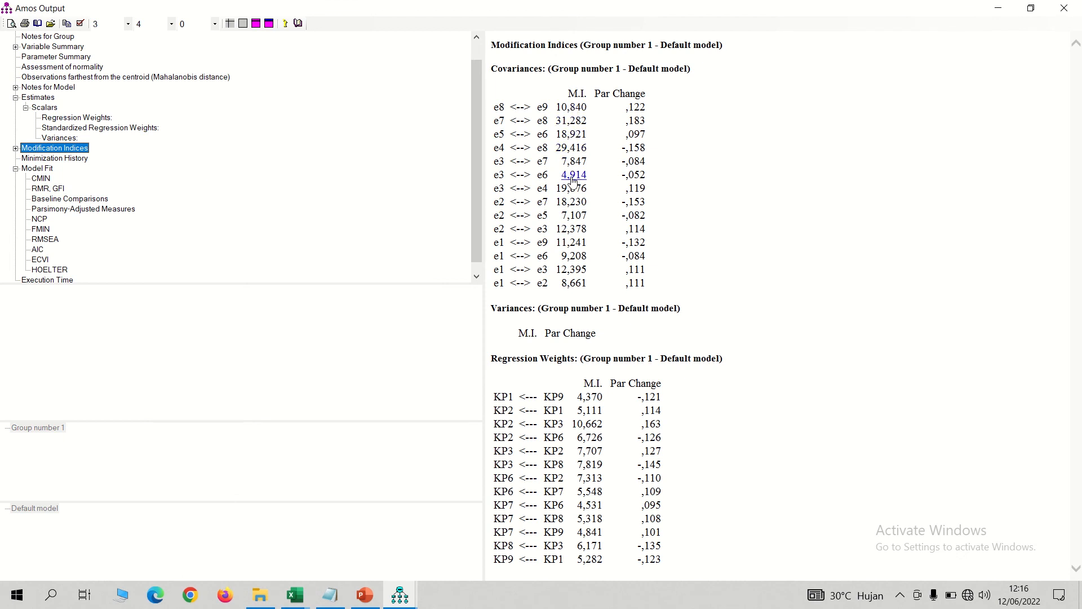
click(574, 242)
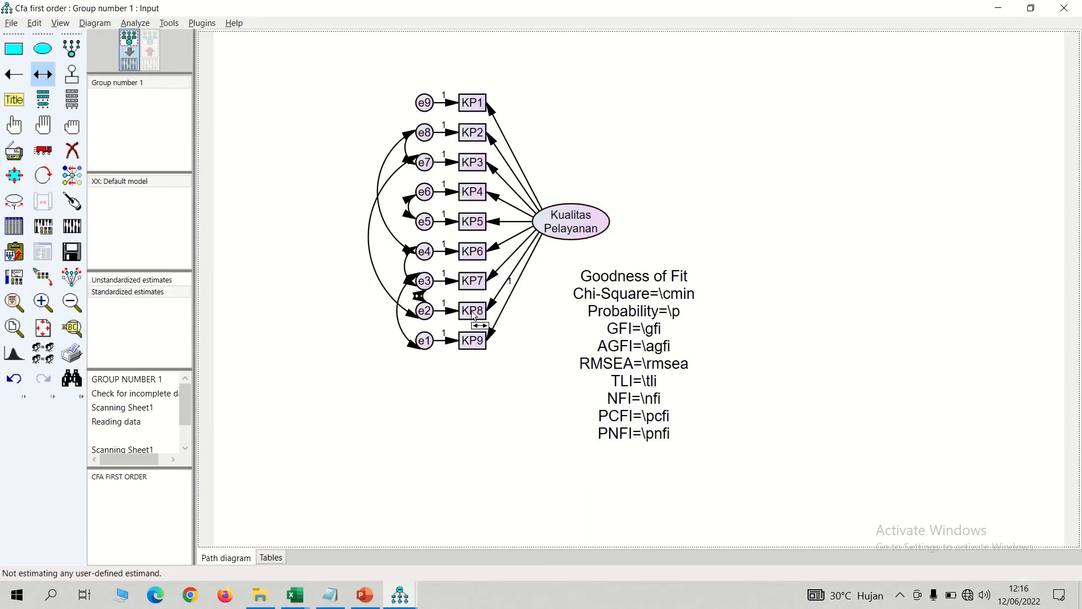
drag(428, 198, 424, 110)
key(alt+Tab)
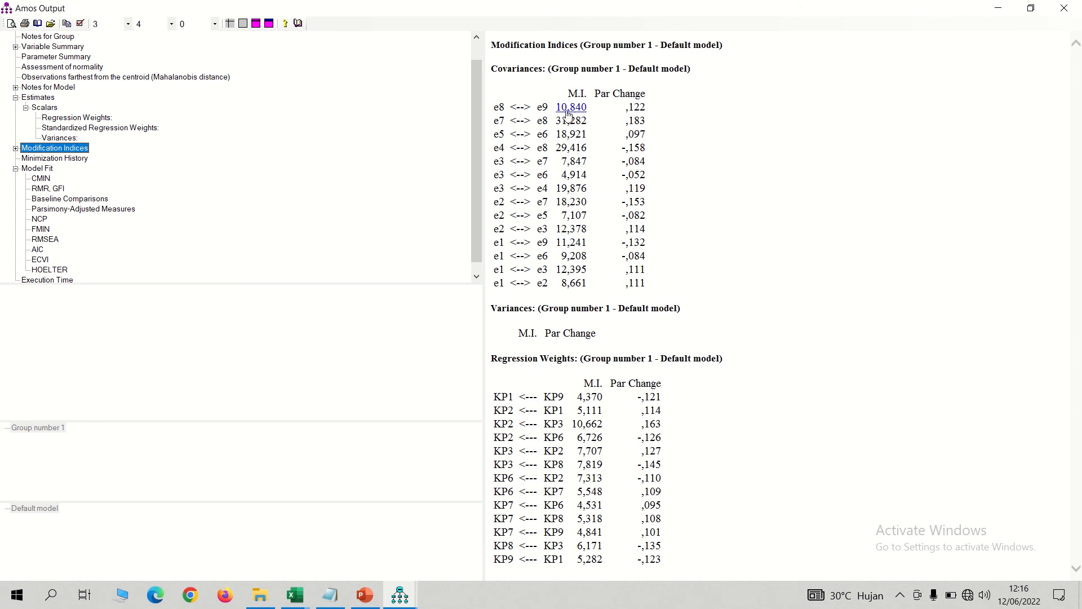
key(alt+Tab)
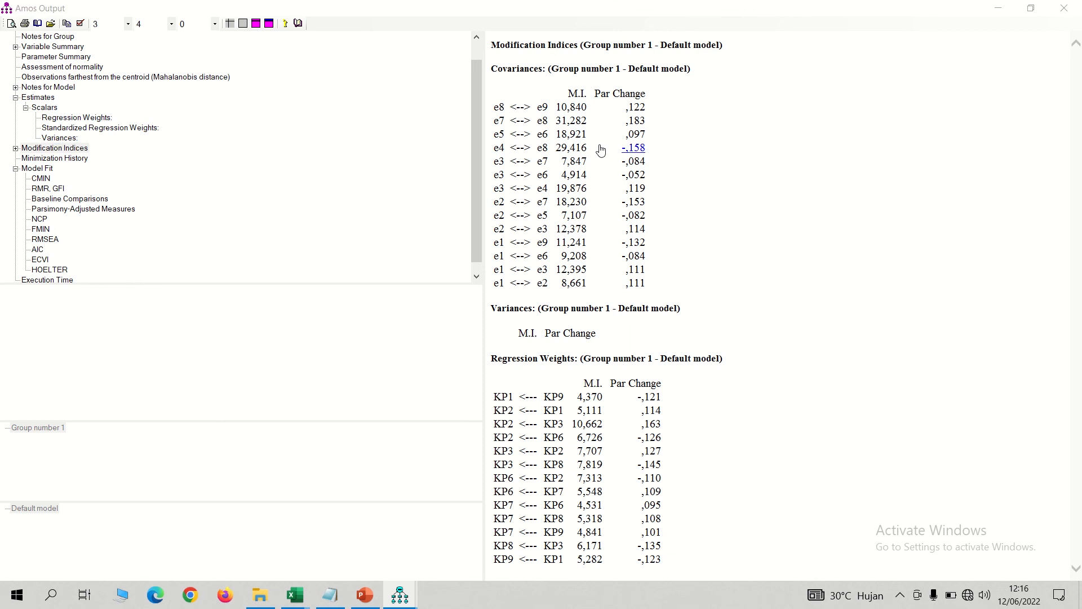
drag(426, 141, 424, 102)
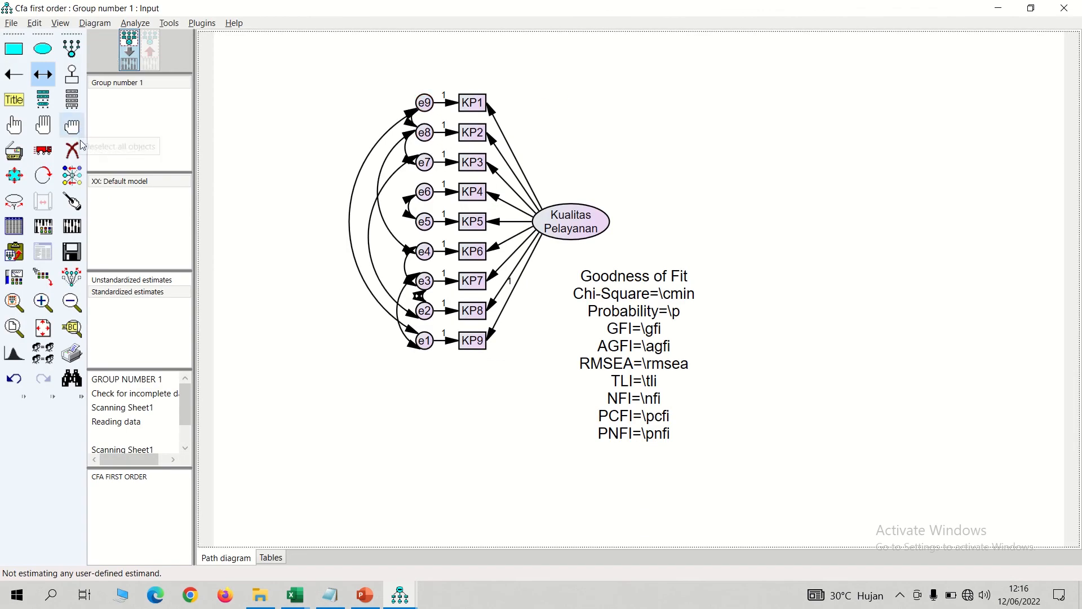
- Touch up the covariance arrows by tidying the connections at every error term from e9 down to e1
click(72, 201)
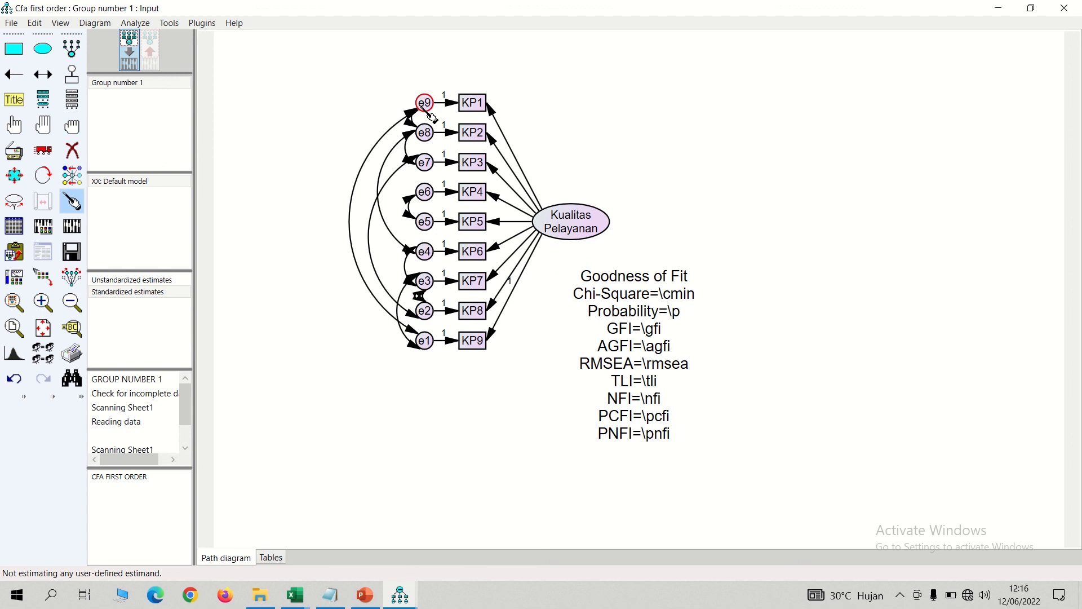
click(425, 103)
click(433, 138)
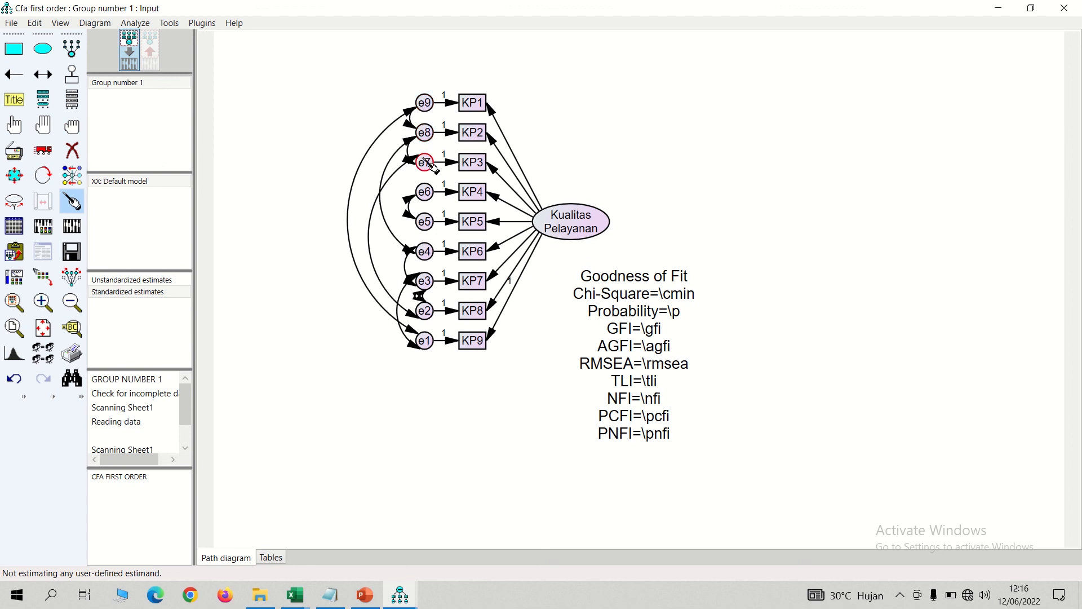
click(430, 164)
click(428, 197)
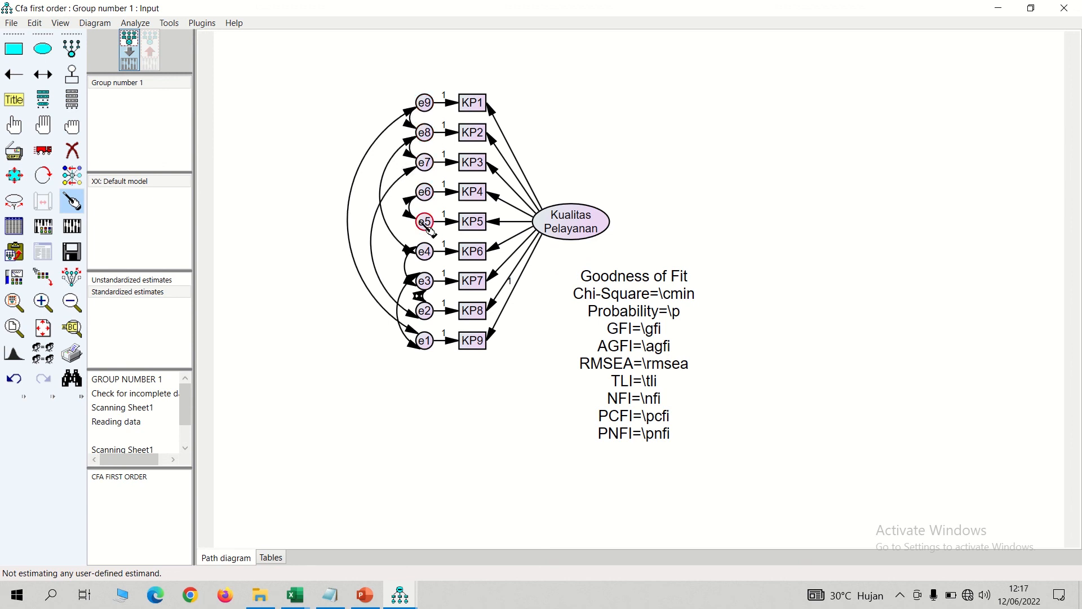
click(429, 225)
click(428, 257)
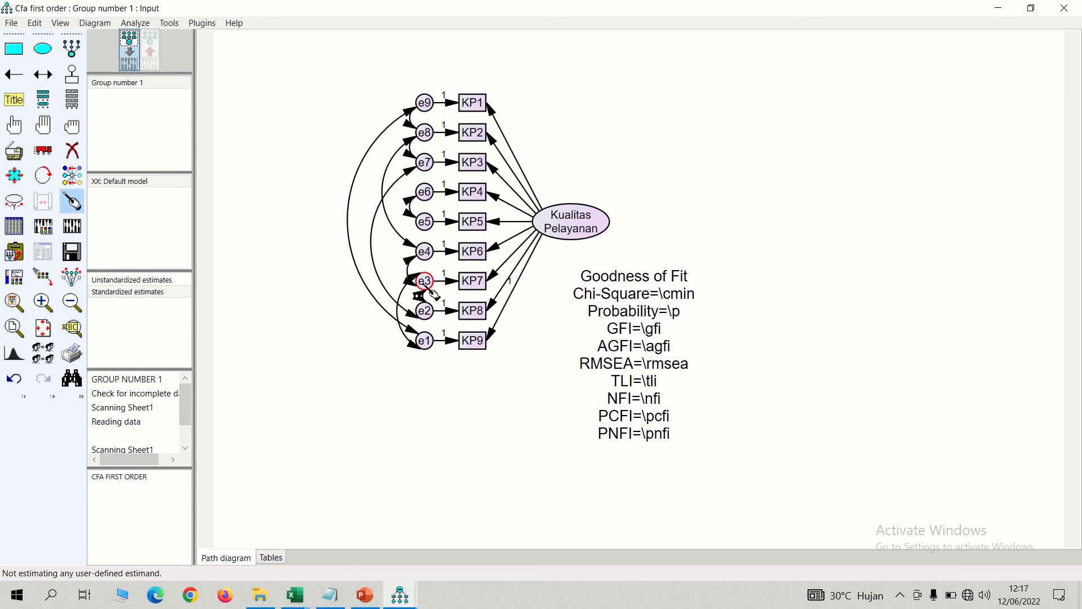
click(428, 286)
click(429, 316)
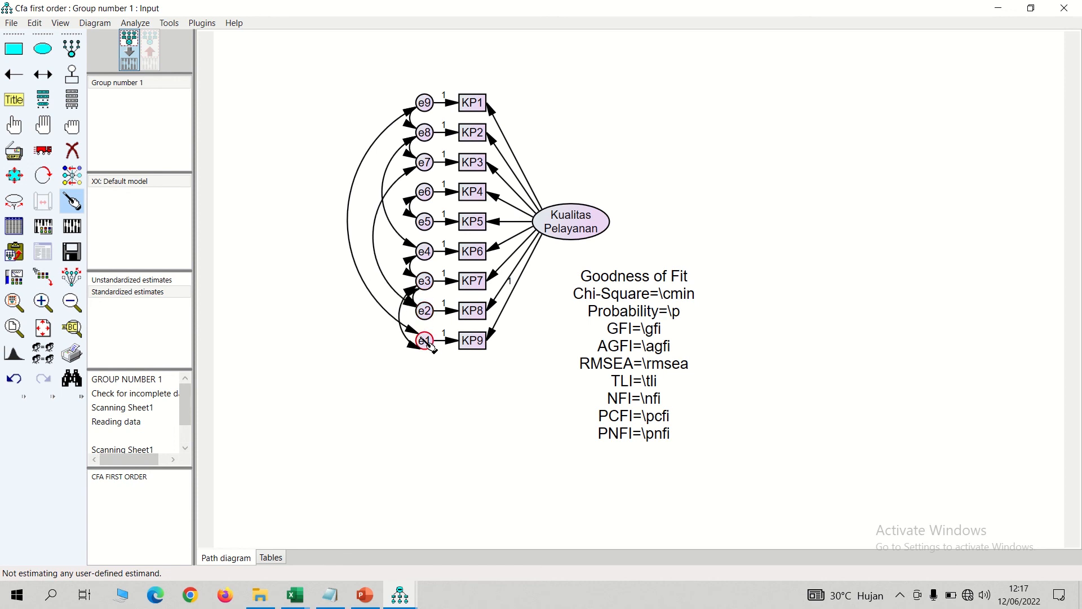
click(428, 342)
- Activate the Move objects tool for the path diagram
click(43, 150)
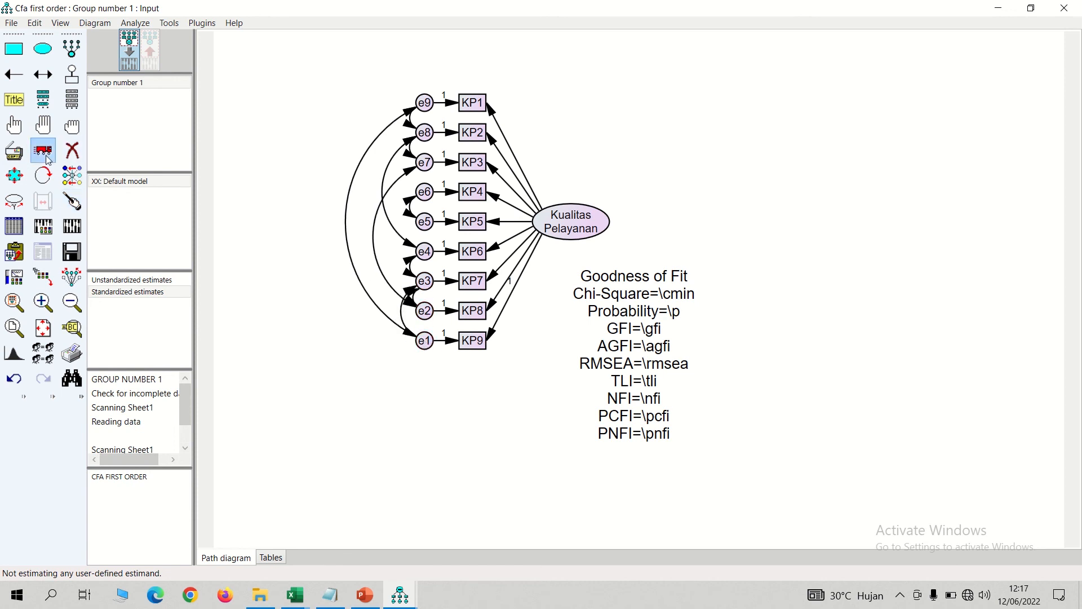